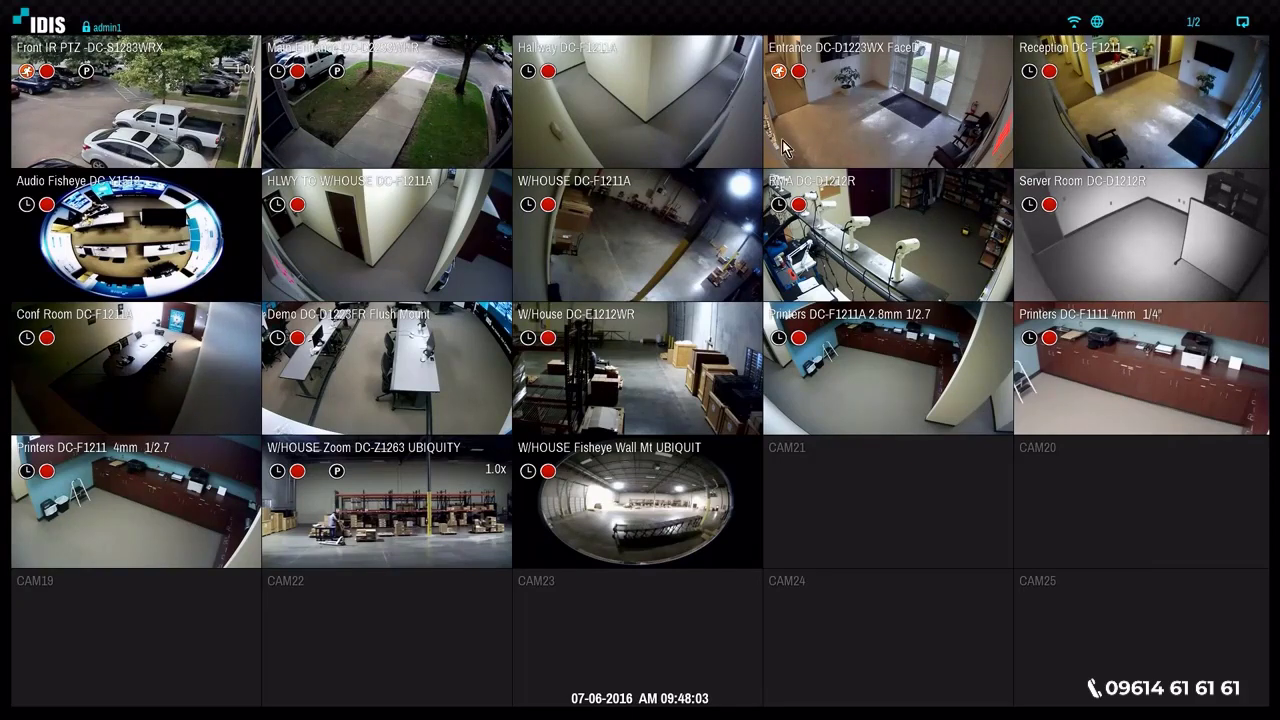
- Open camera registration from the live view
right_click(402, 265)
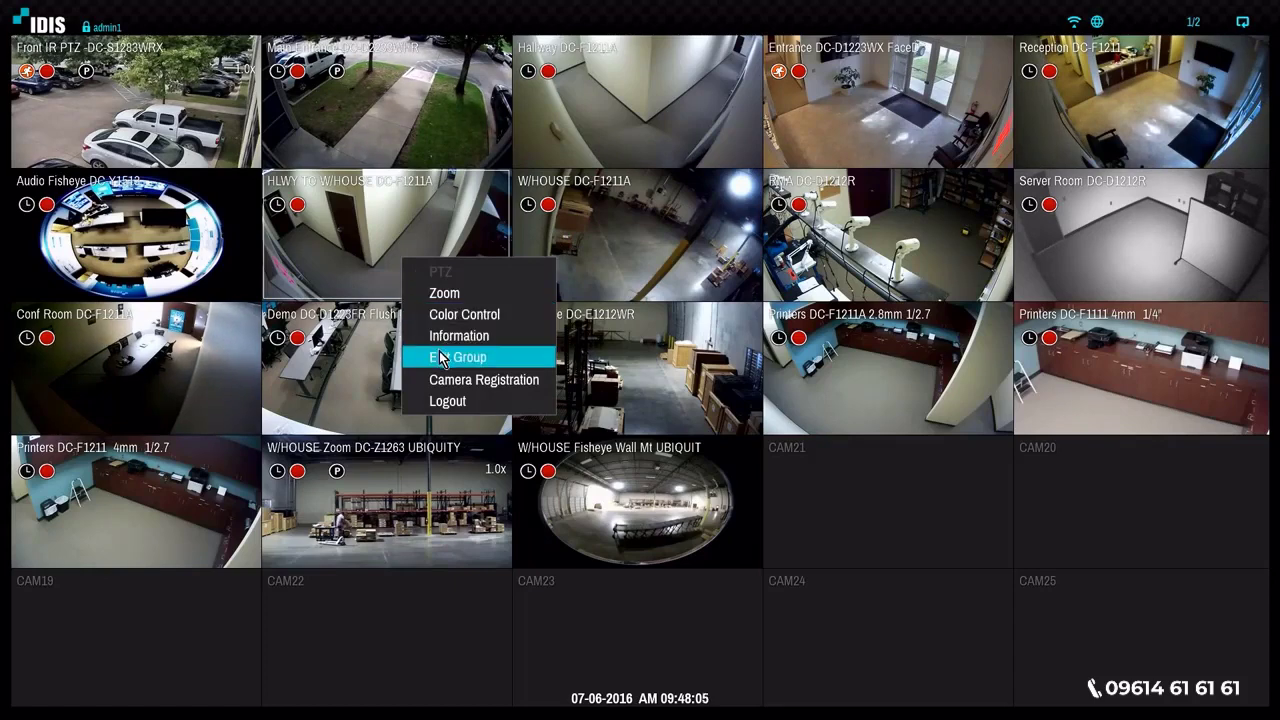
left_click(490, 381)
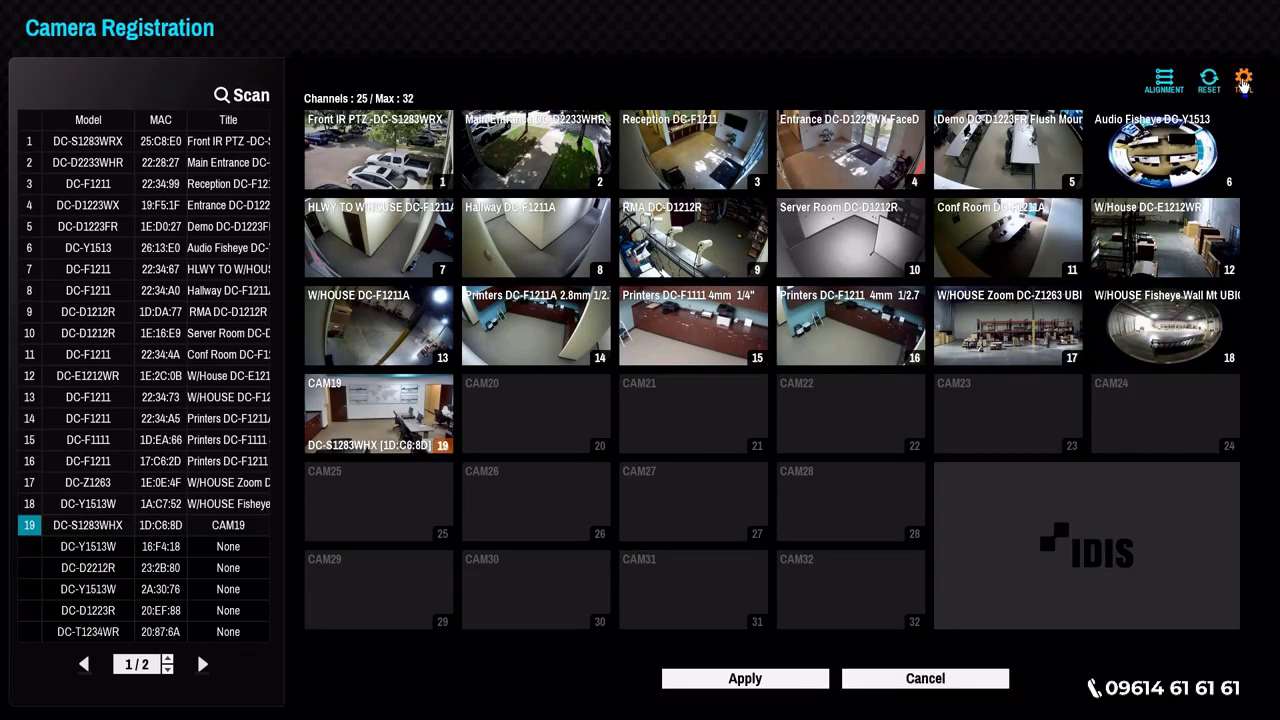
- Check the available protocol options for the DC-S1283WHX camera, number 19, in the network camera tools
left_click(1243, 84)
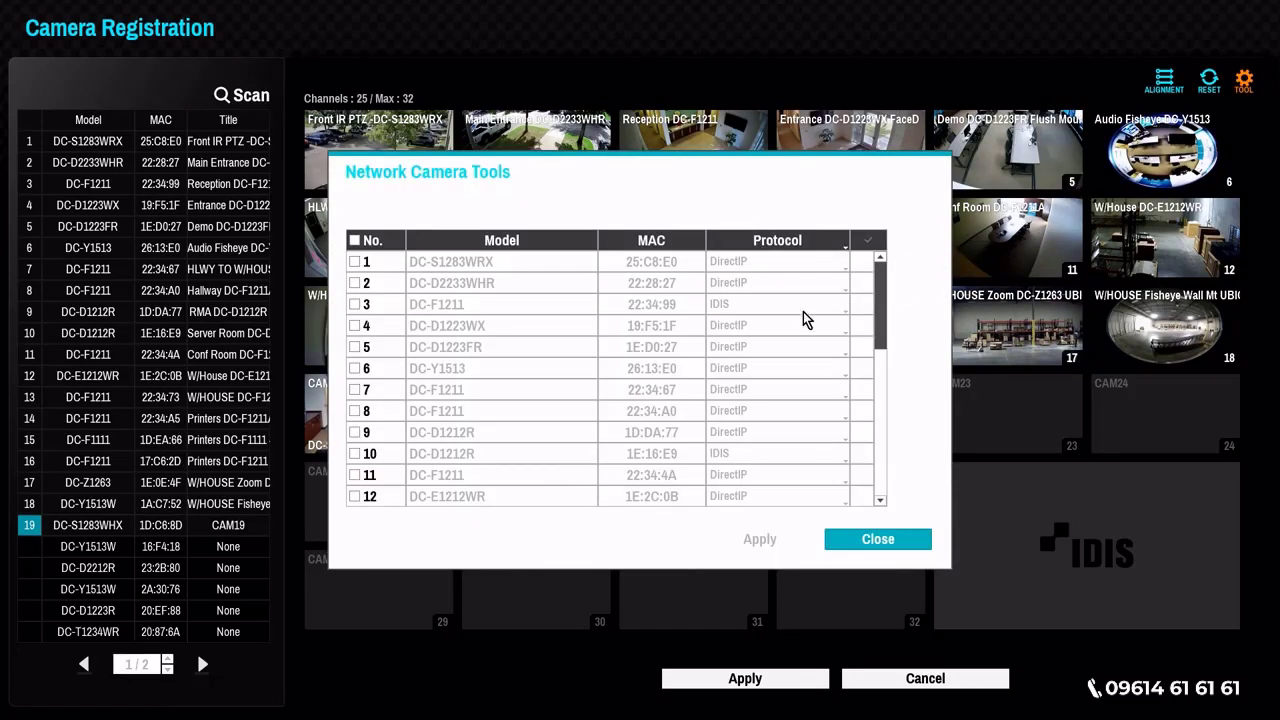
left_click_drag(880, 290, 843, 392)
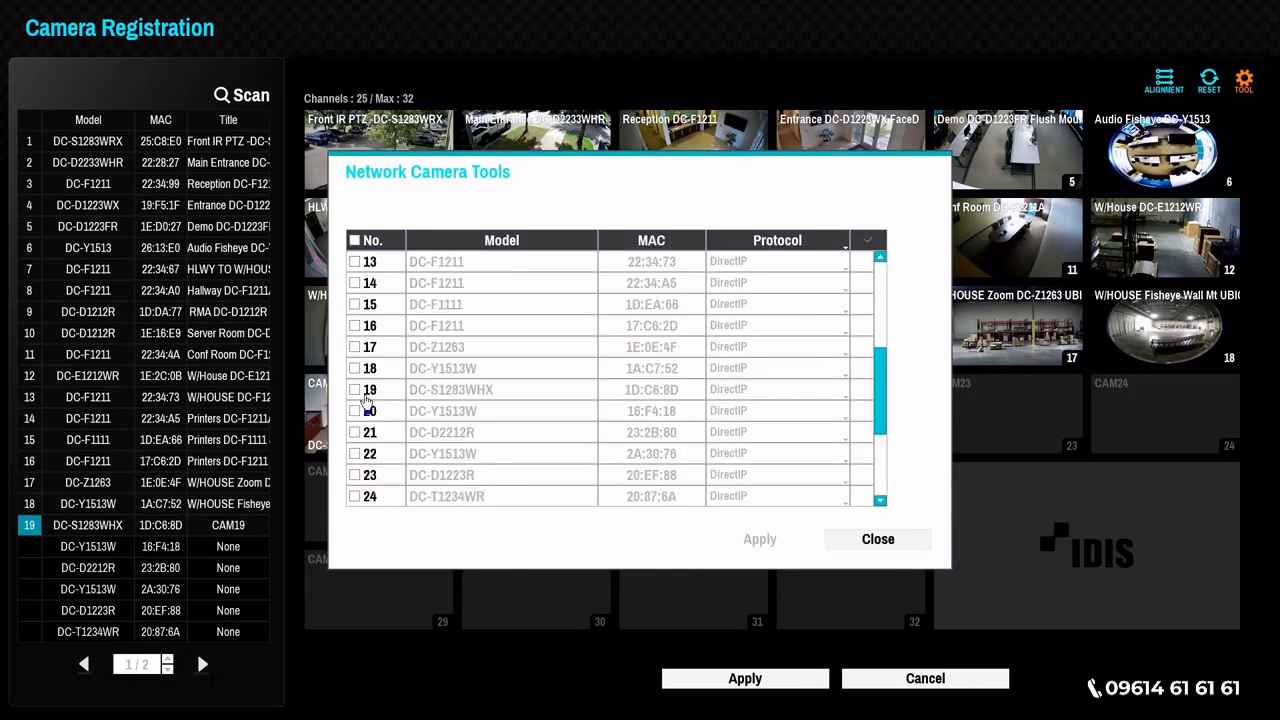
left_click(366, 396)
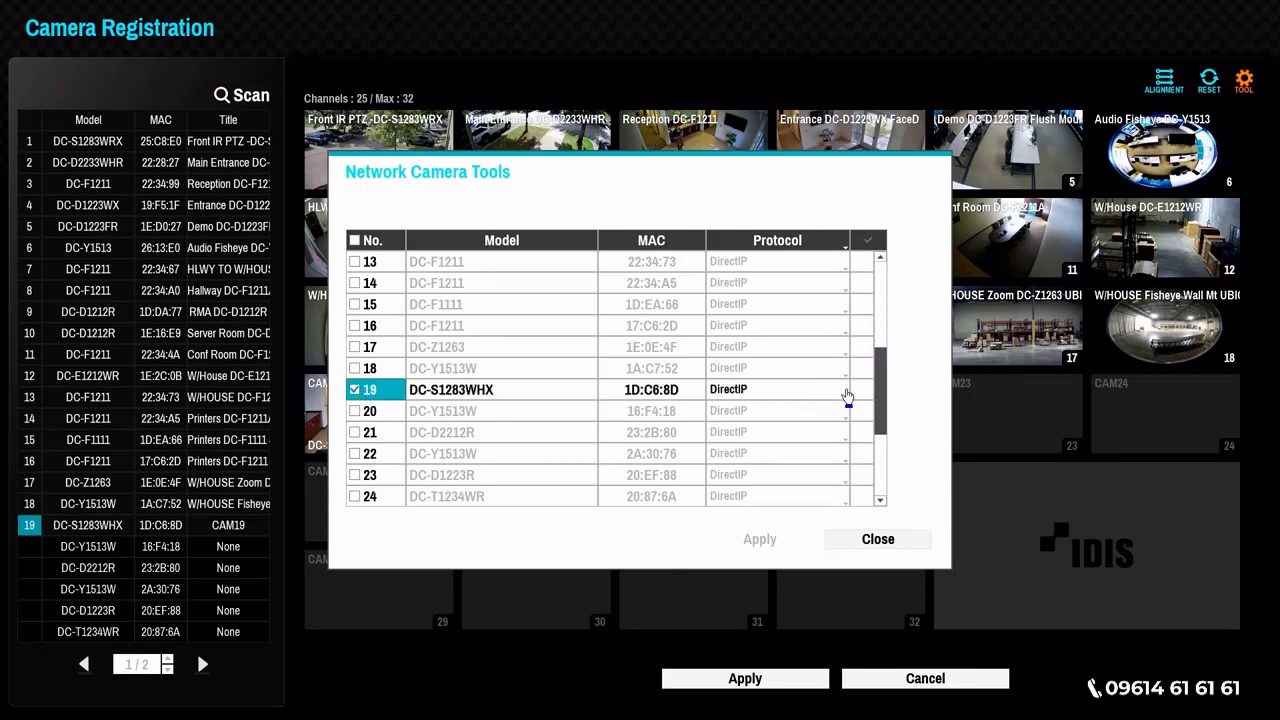
left_click(847, 396)
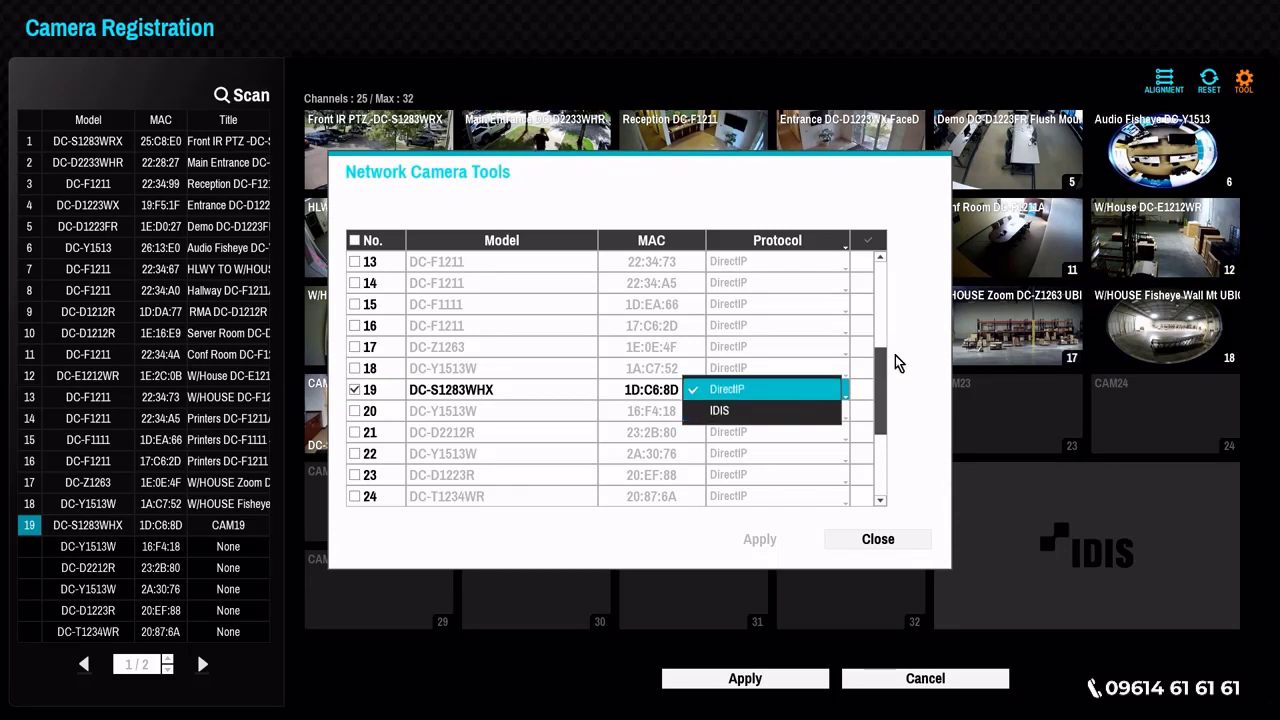
left_click(885, 546)
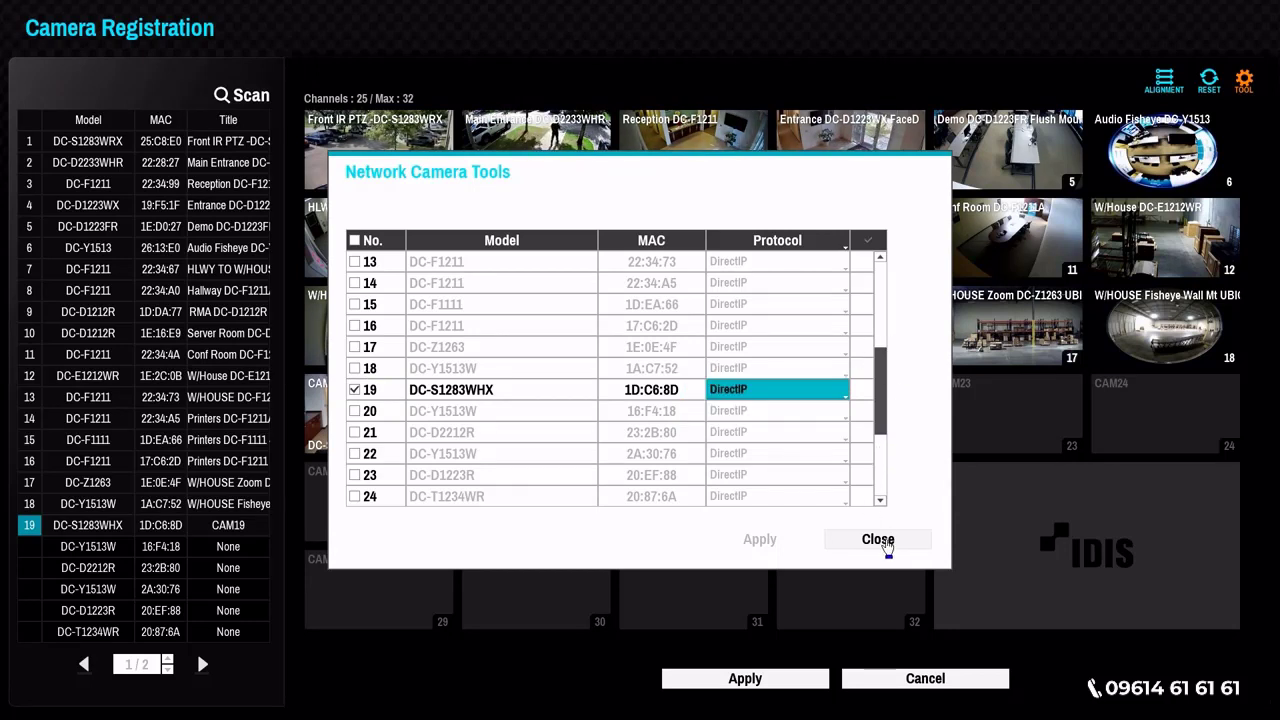
left_click(887, 545)
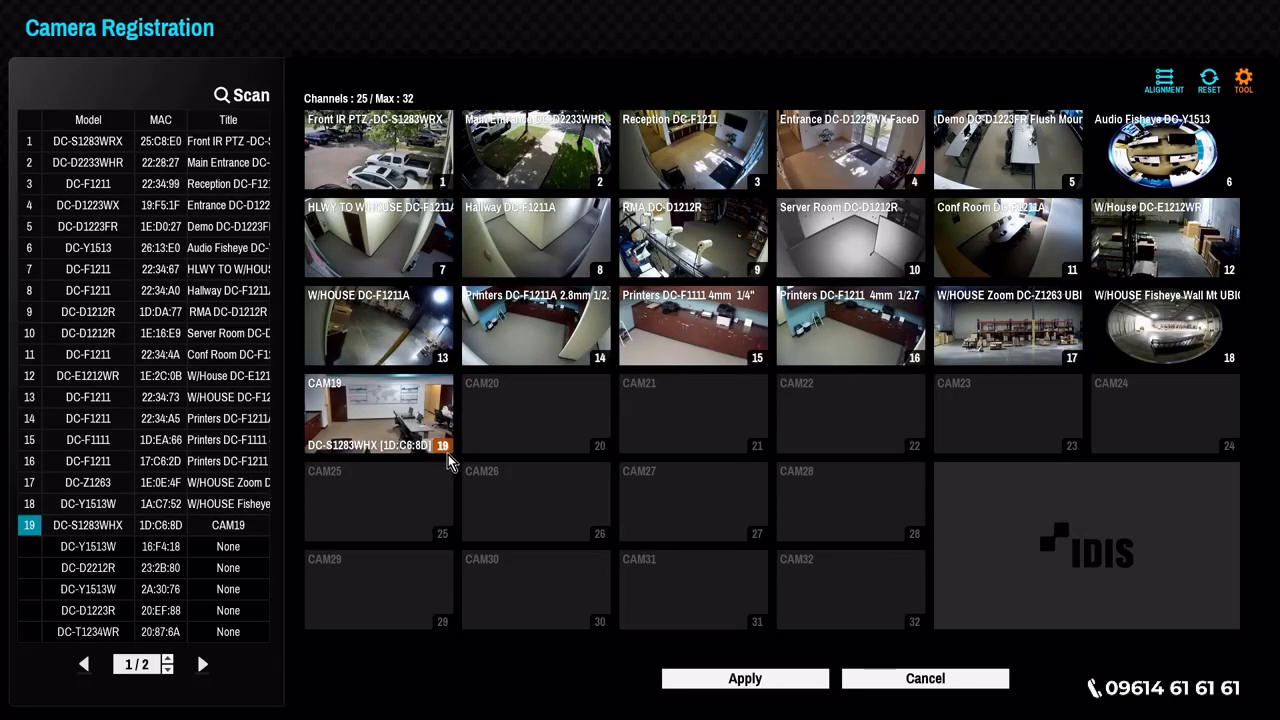
- Apply the registration of the DC-S1283WHX camera on channel 19 without running self-diagnosis
left_click(716, 677)
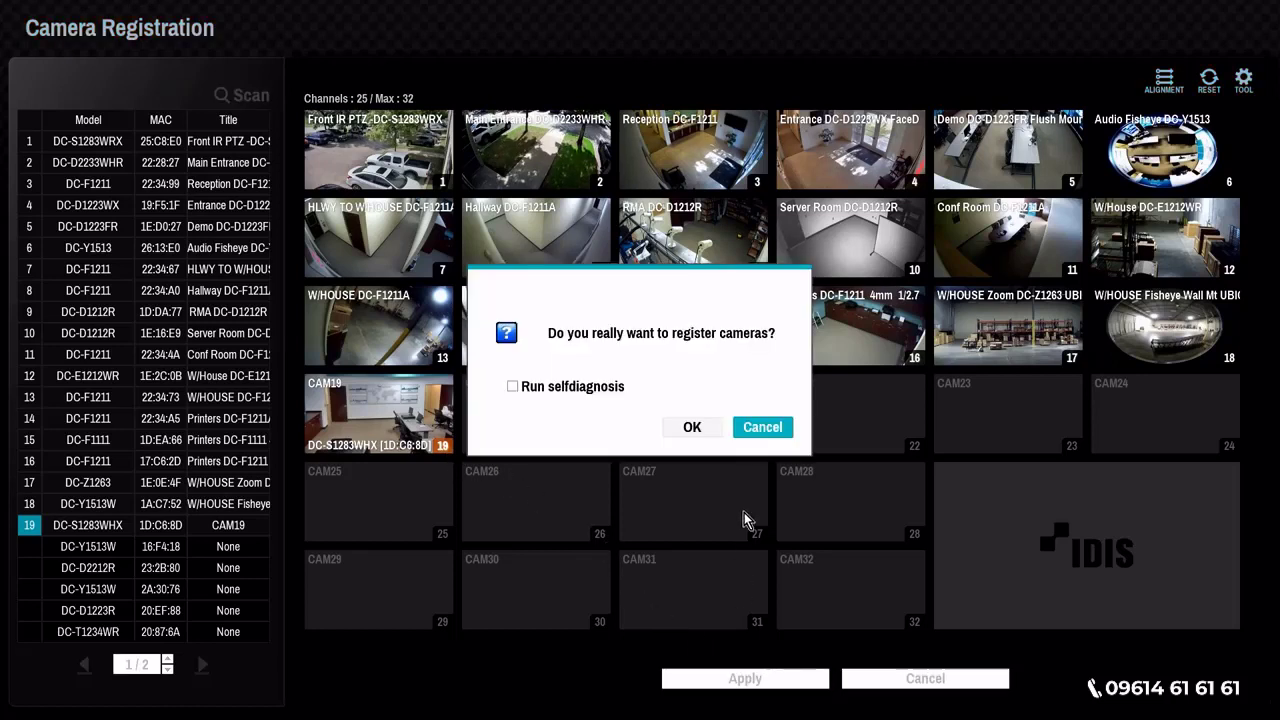
left_click(704, 430)
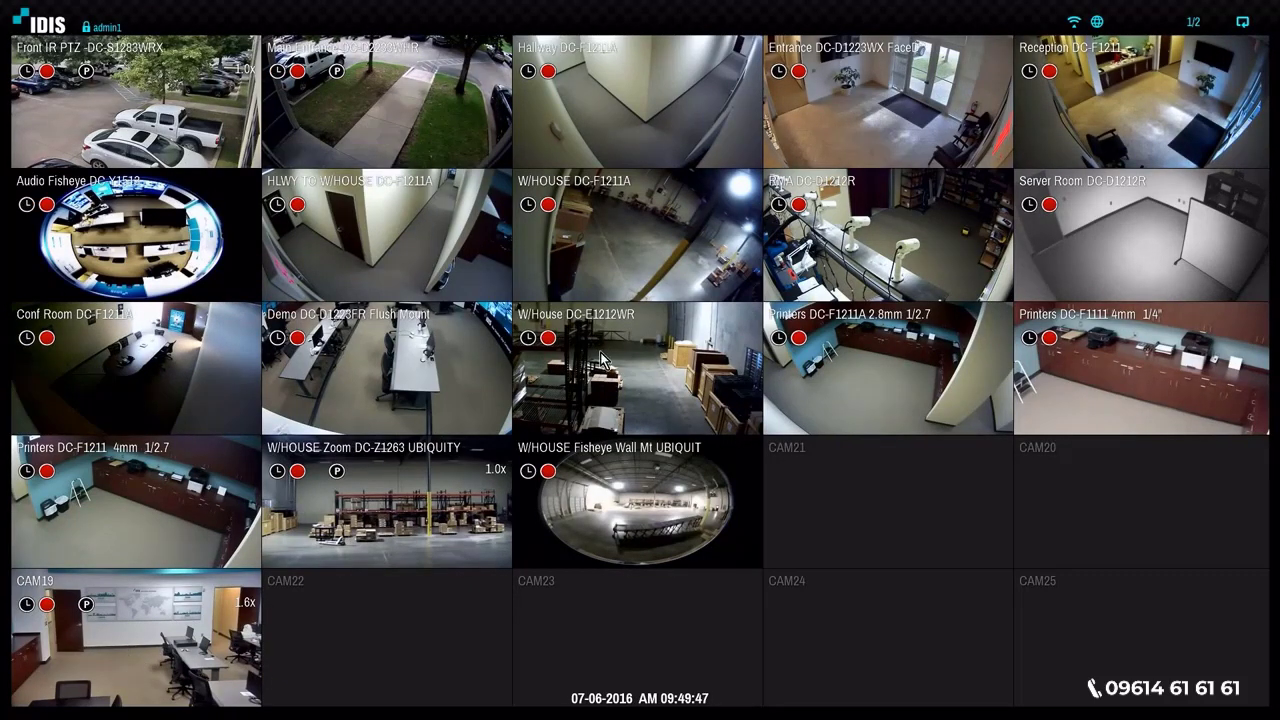
- Enable privacy masking for camera 19 in the recorder's advanced camera setup
mouse_move(880, 10)
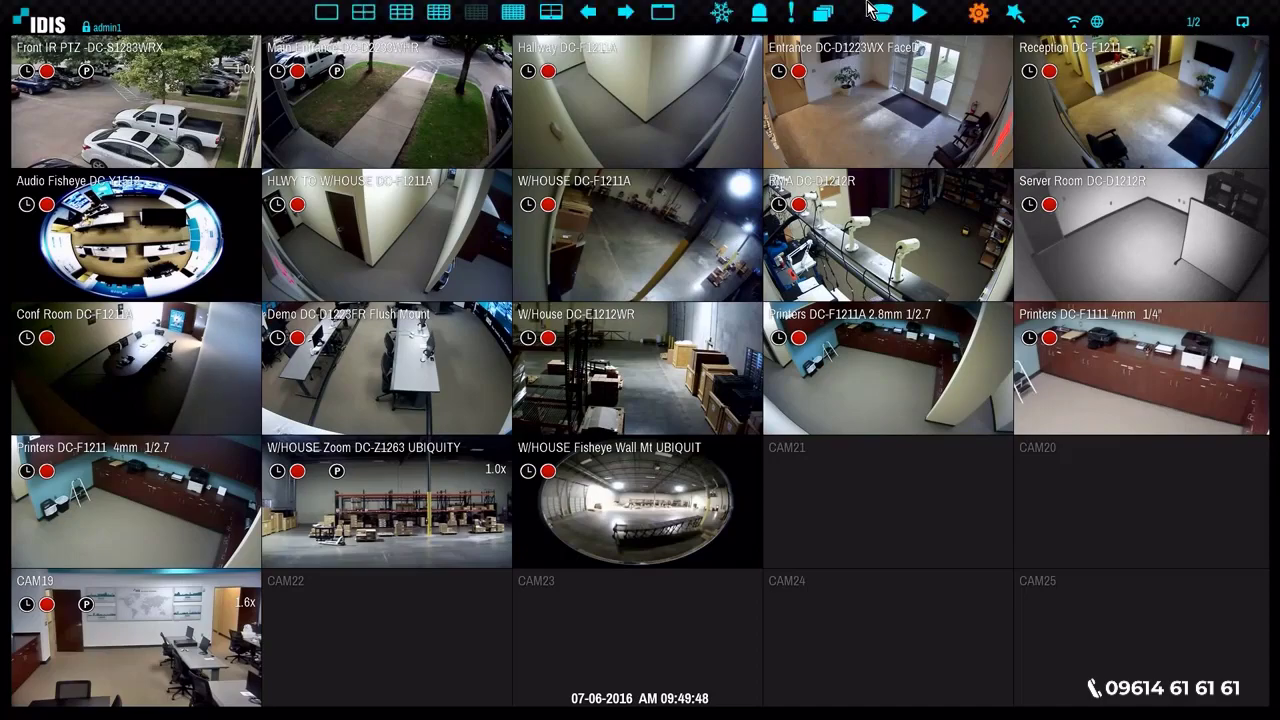
left_click(977, 24)
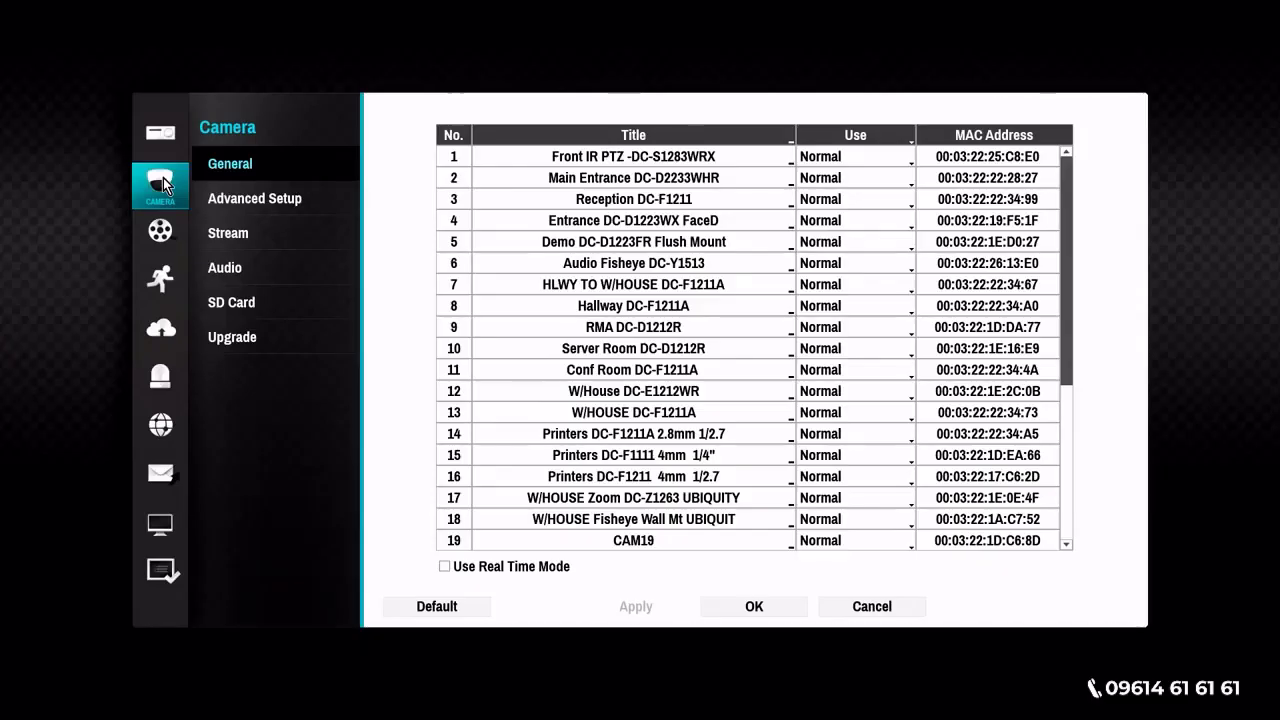
left_click(242, 200)
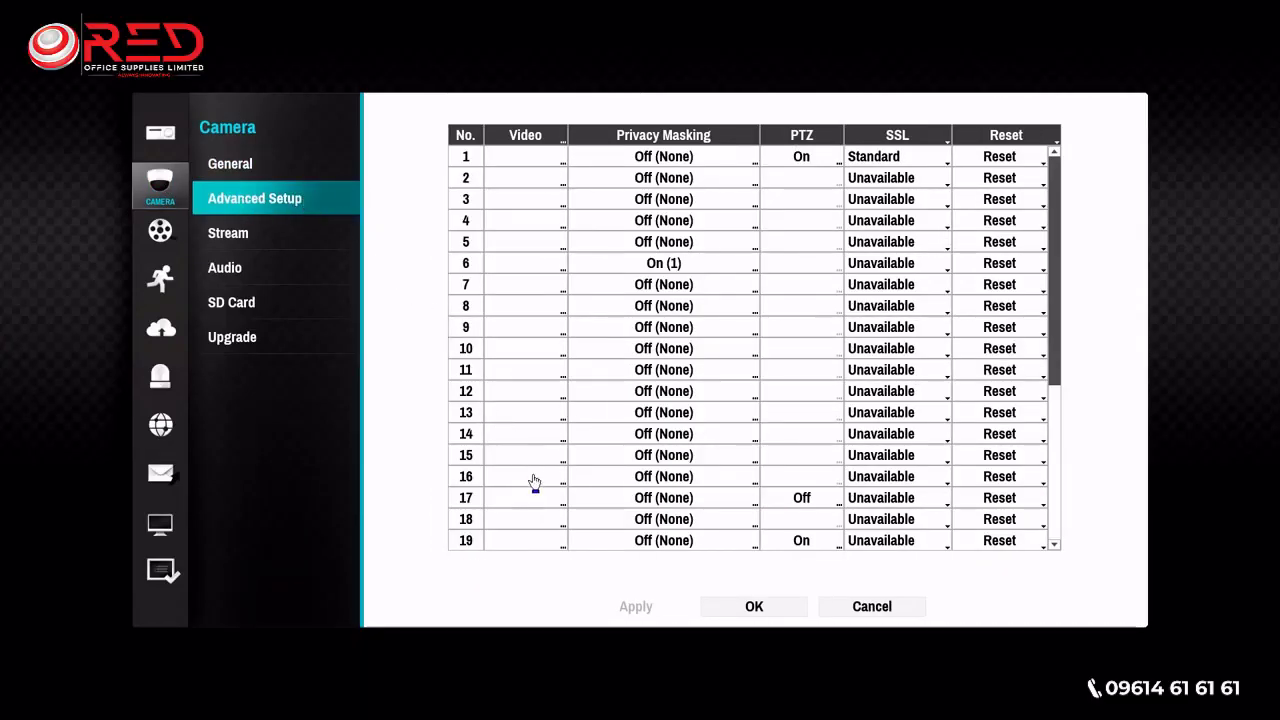
left_click(548, 542)
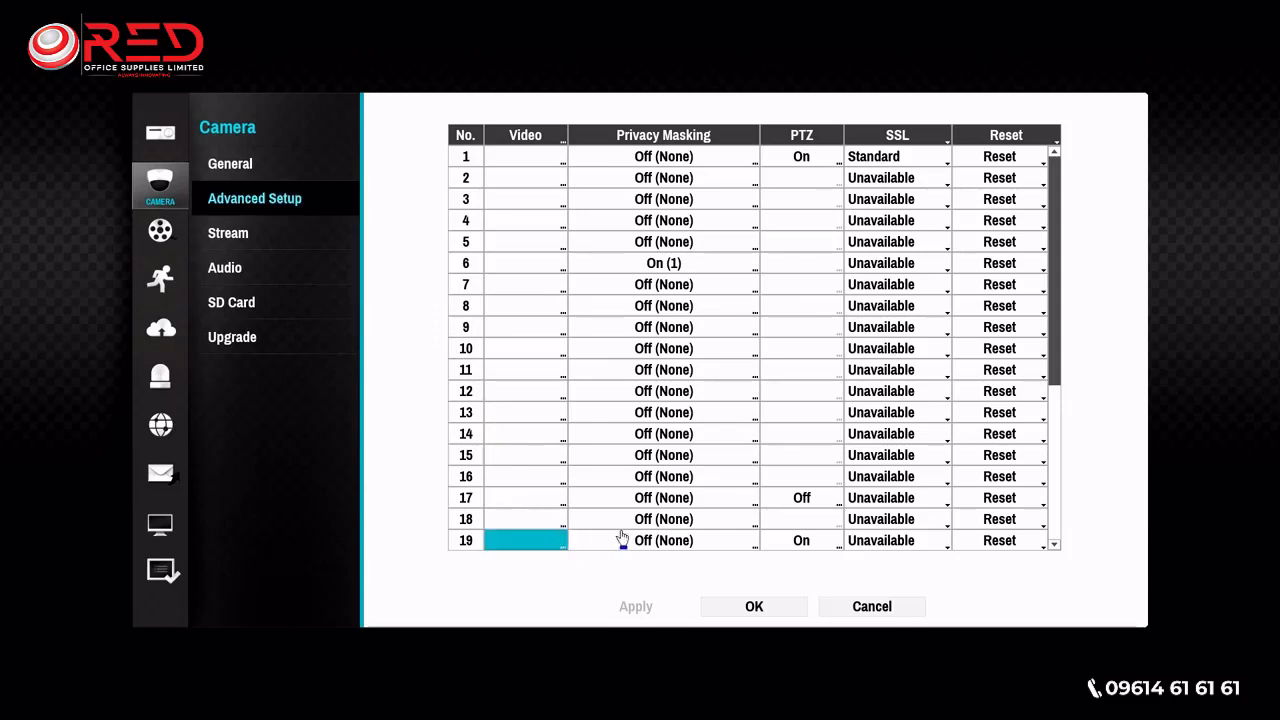
left_click(726, 545)
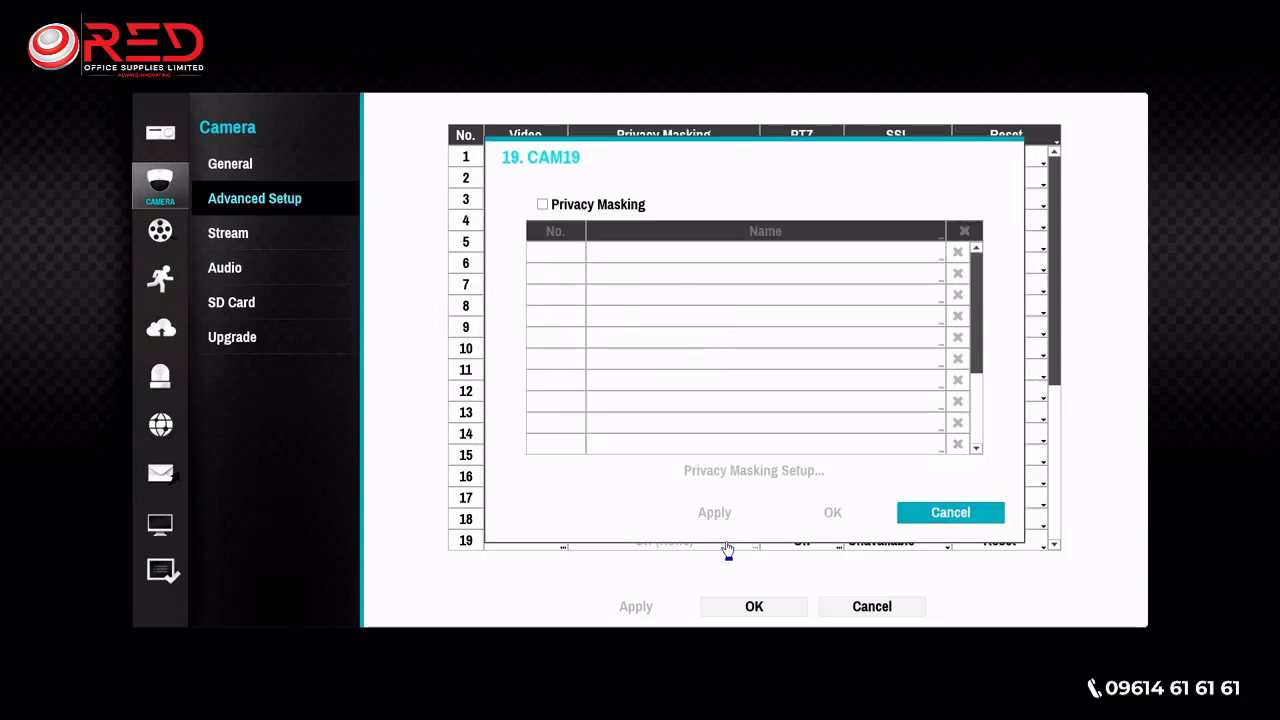
left_click(542, 204)
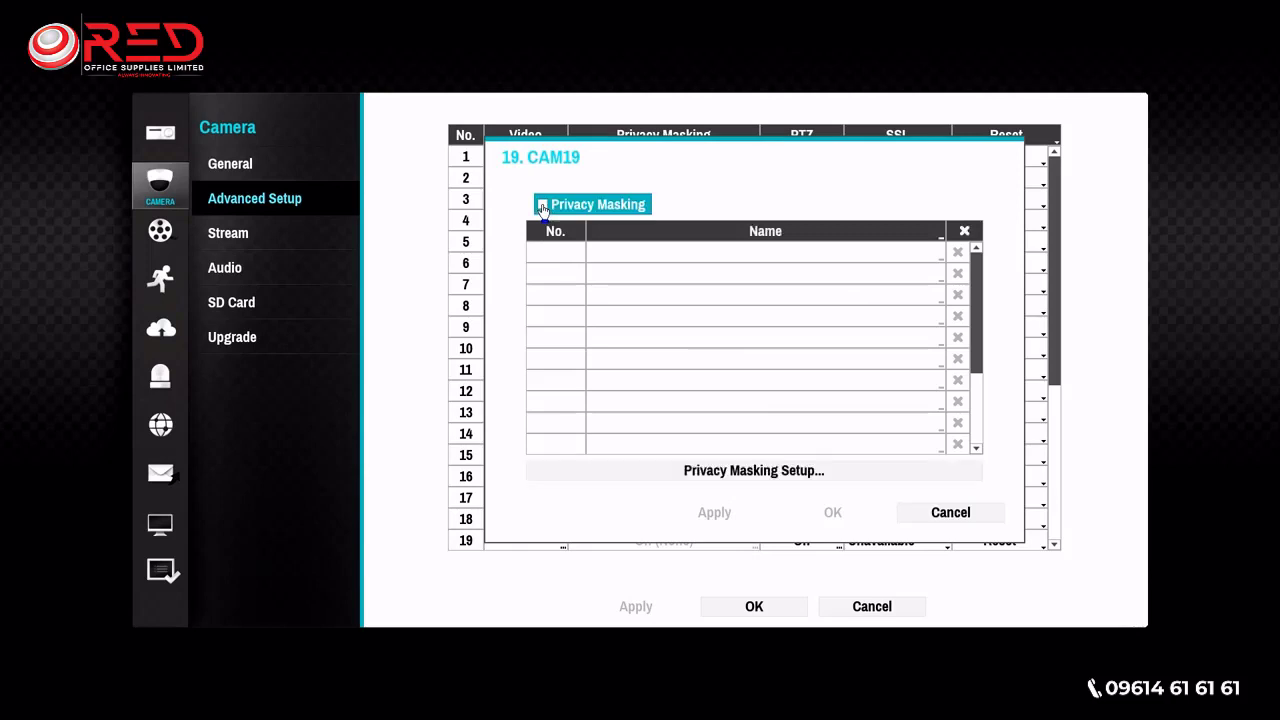
- Draw two privacy mask areas over the doorways on either side of the wall displays and save them
left_click(757, 484)
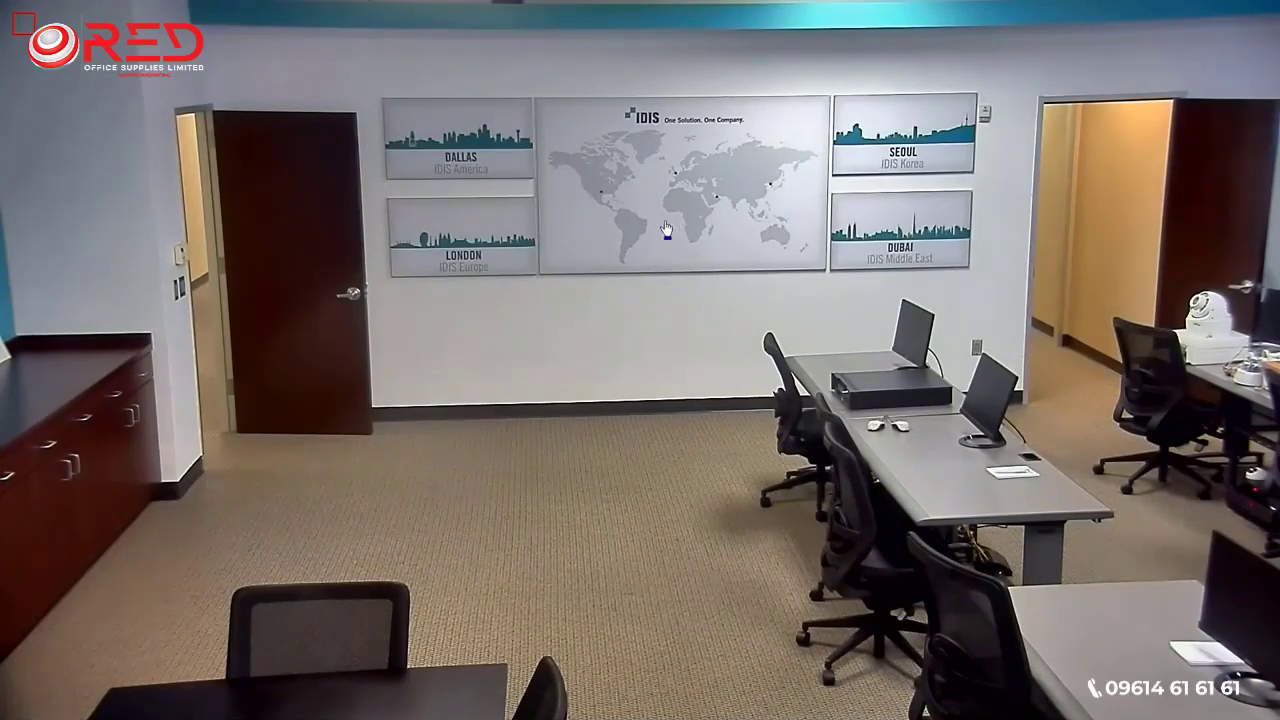
left_click_drag(387, 93, 169, 499)
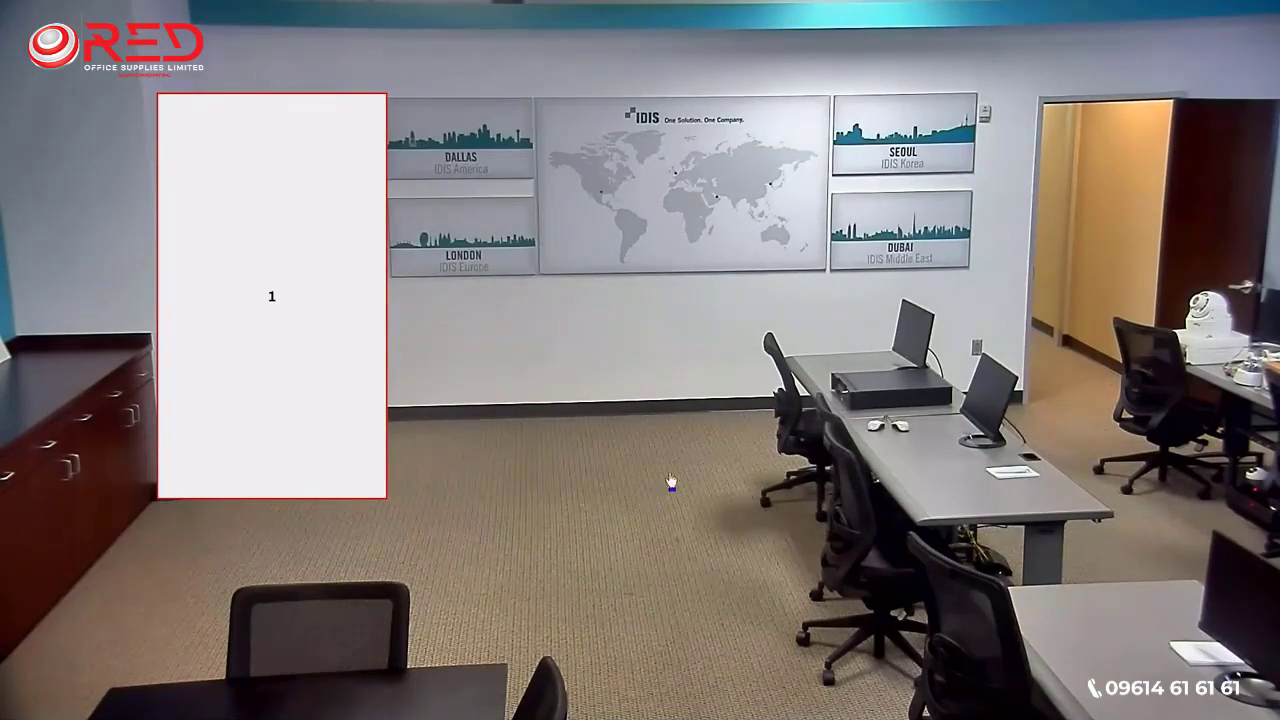
left_click_drag(989, 77, 1171, 402)
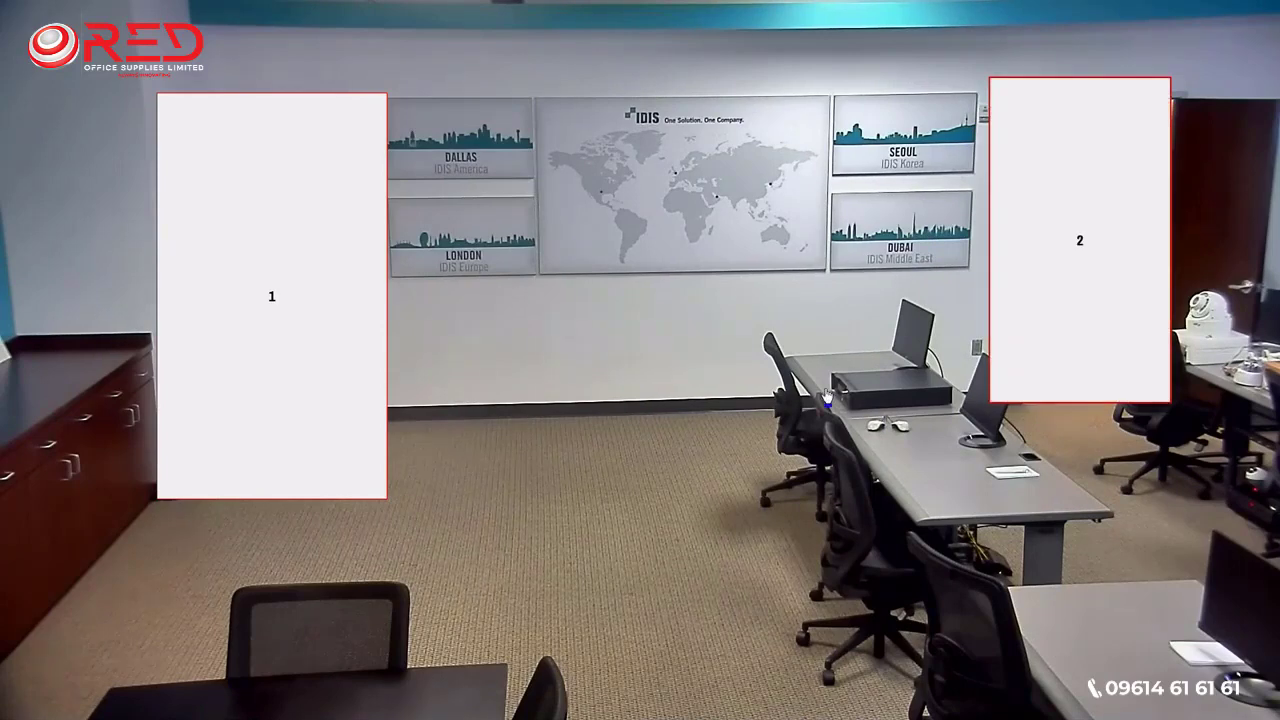
right_click(724, 398)
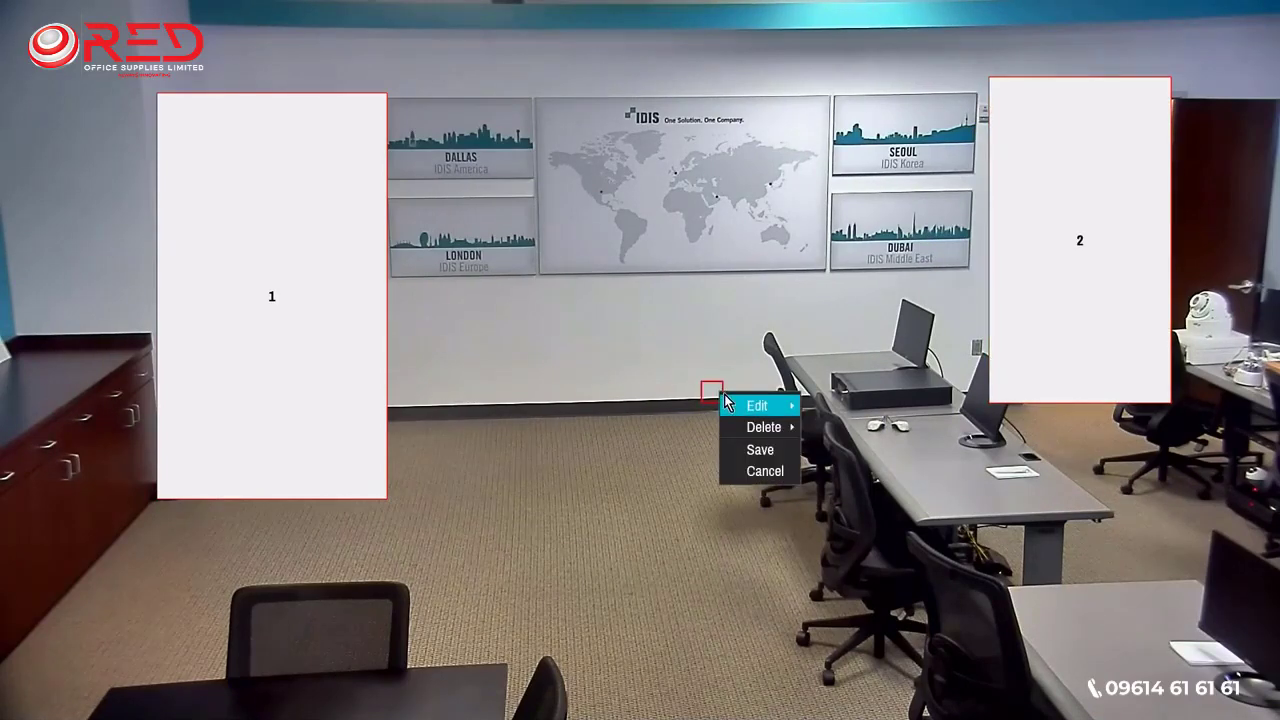
left_click(769, 455)
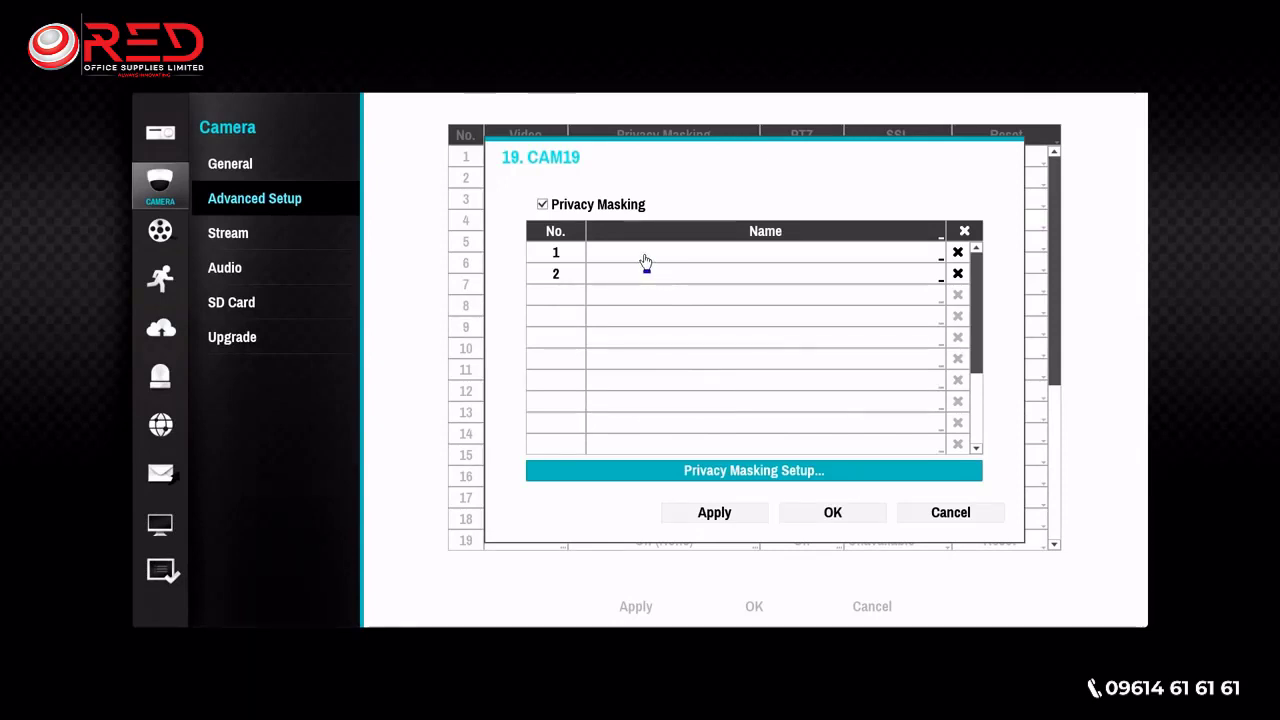
- Name the first privacy mask test1
left_click(646, 262)
left_click(722, 328)
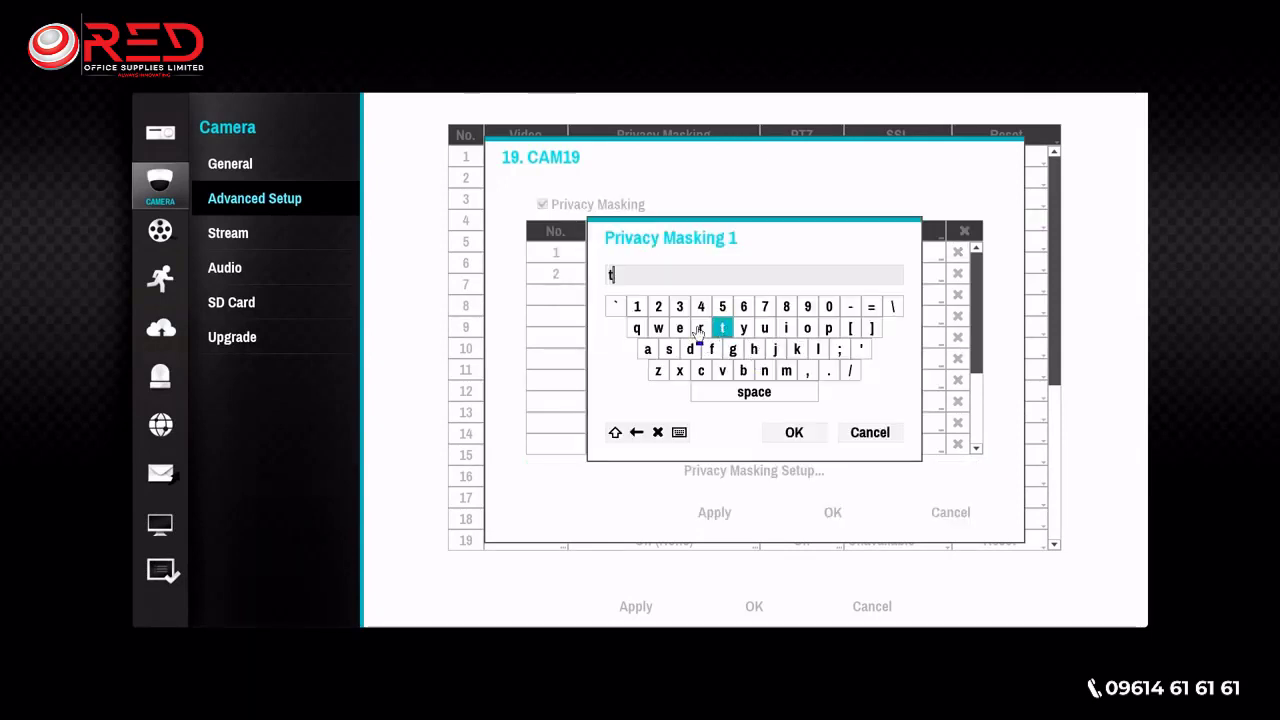
left_click(680, 328)
left_click(669, 349)
left_click(722, 328)
left_click(794, 432)
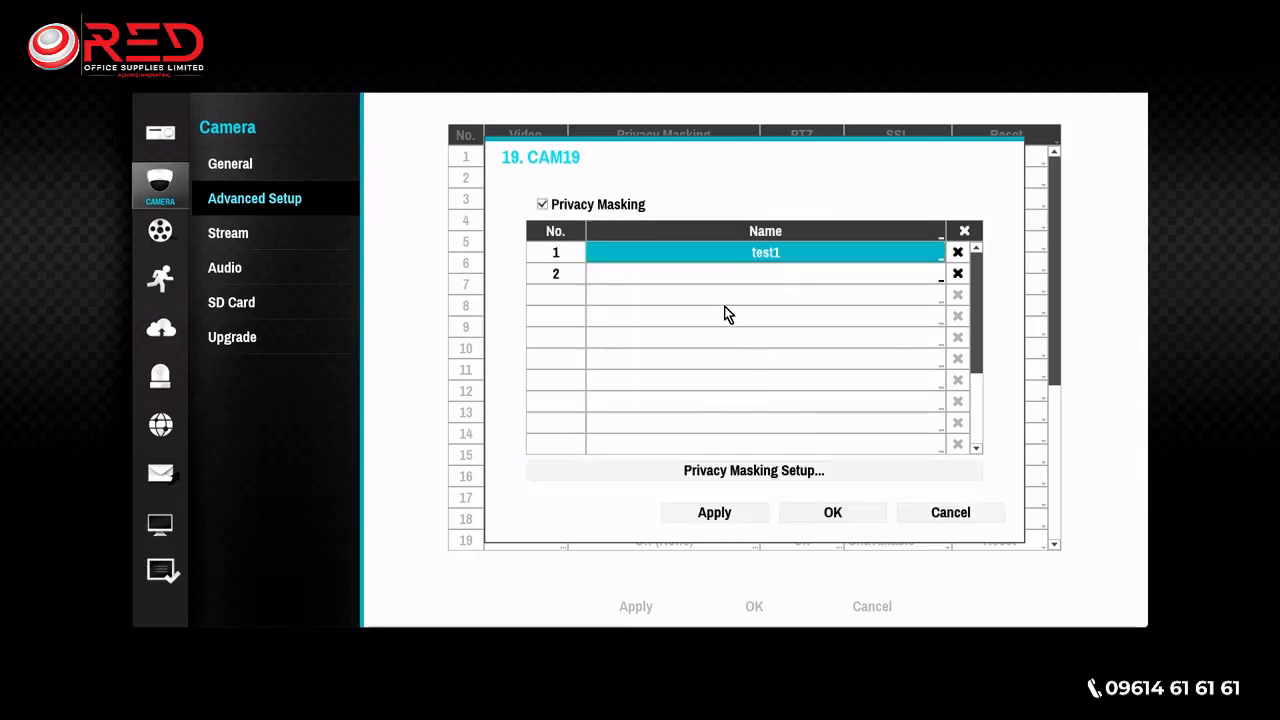
- Name the second privacy mask test2 and save the privacy masking settings for camera 19
left_click(726, 274)
left_click(722, 328)
left_click(680, 328)
left_click(669, 349)
left_click(722, 328)
left_click(658, 306)
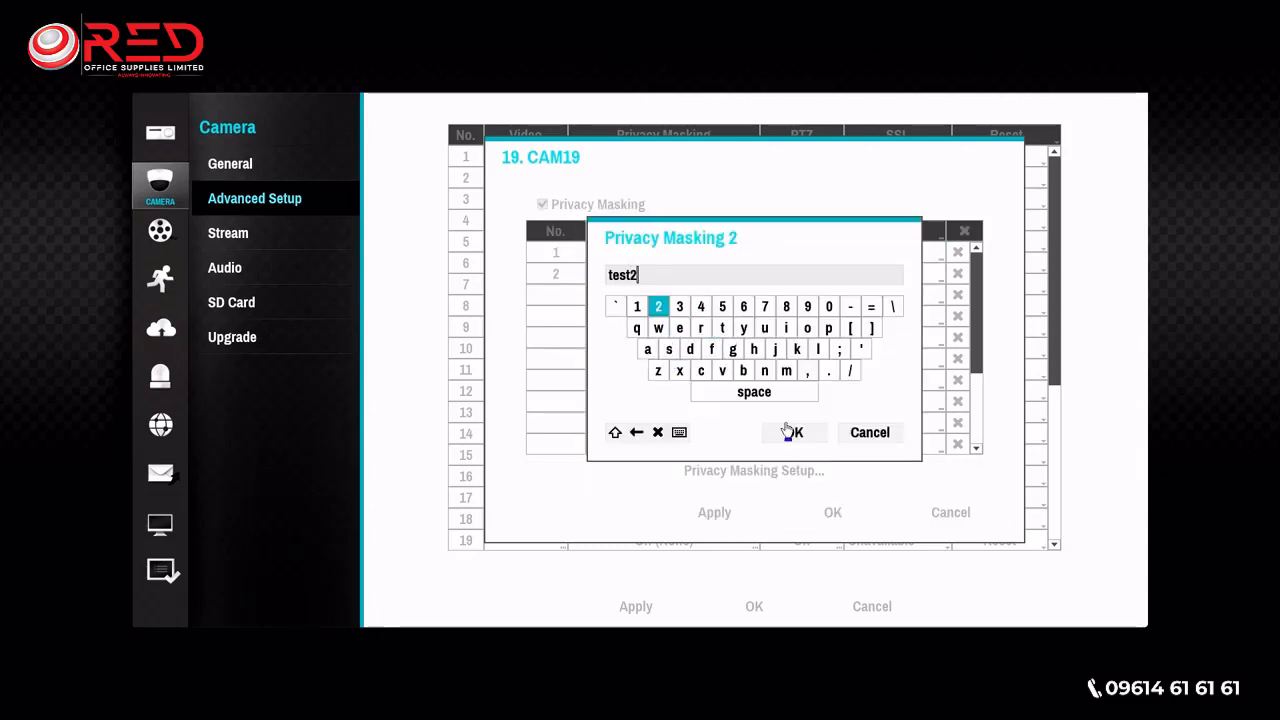
left_click(794, 432)
left_click(833, 514)
left_click(677, 414)
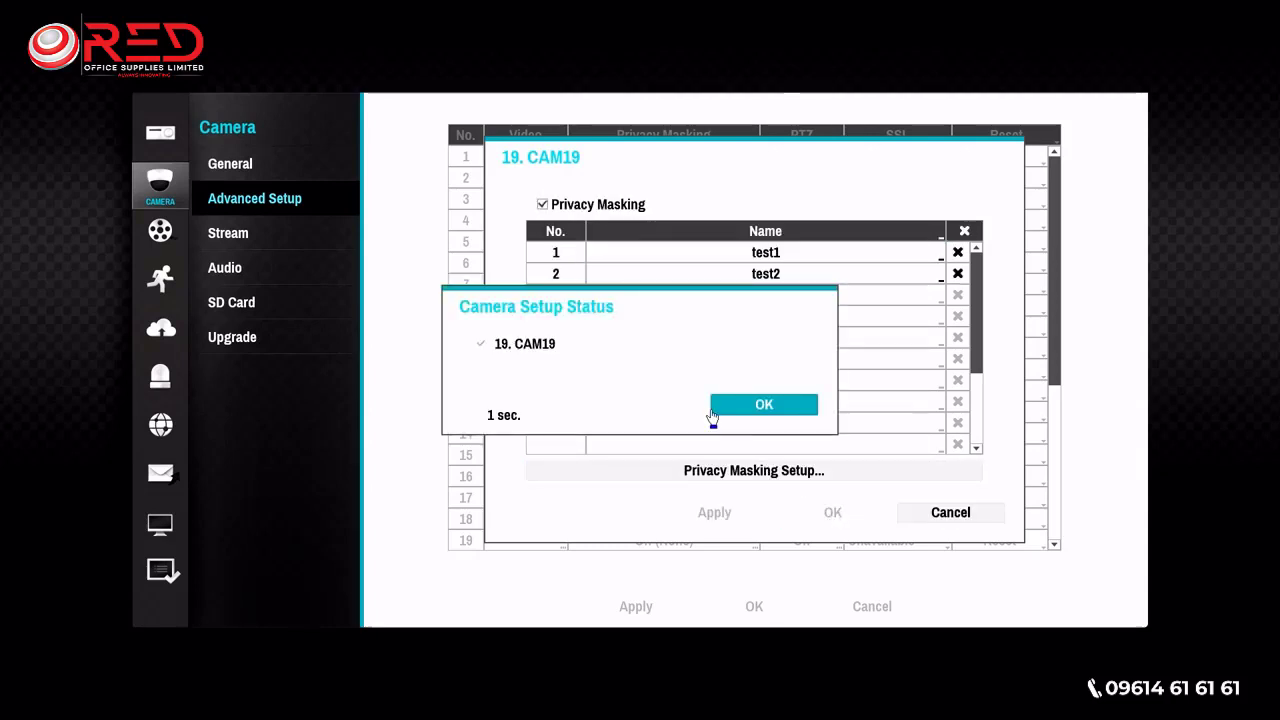
- Open the PTZ preset setup for camera 19 and pan the camera left toward the cabinets
left_click(817, 546)
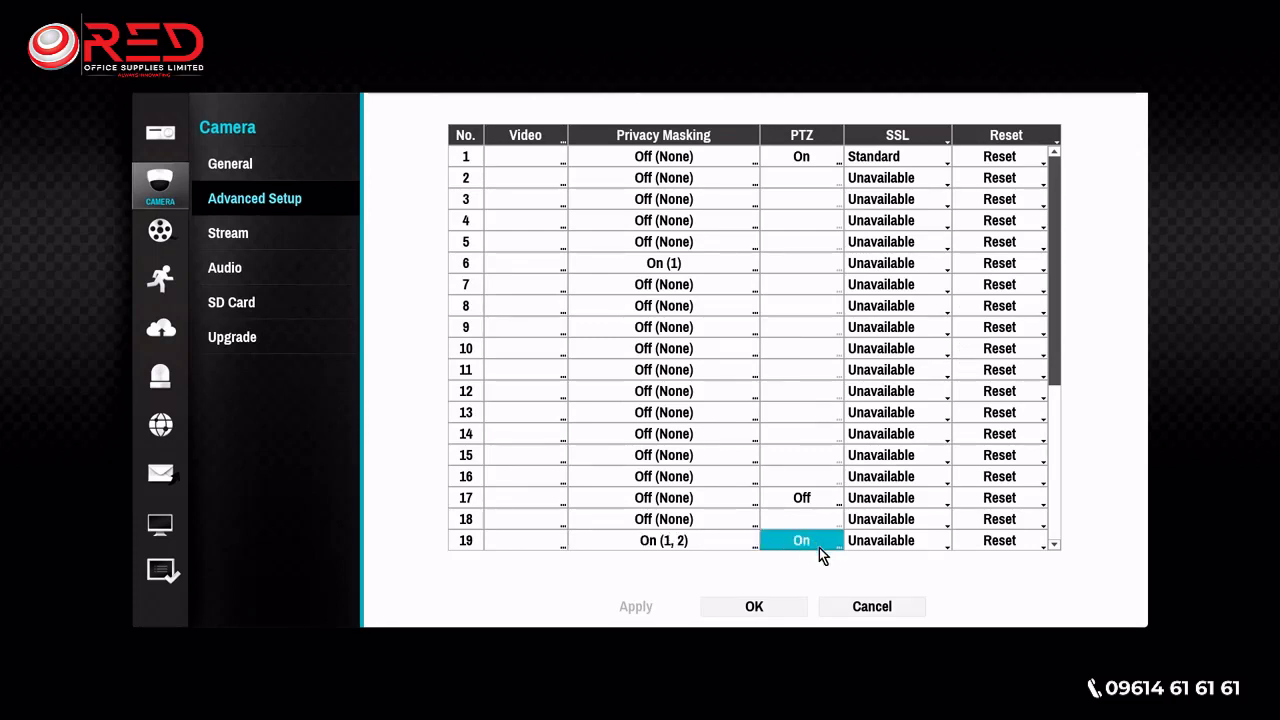
left_click(819, 547)
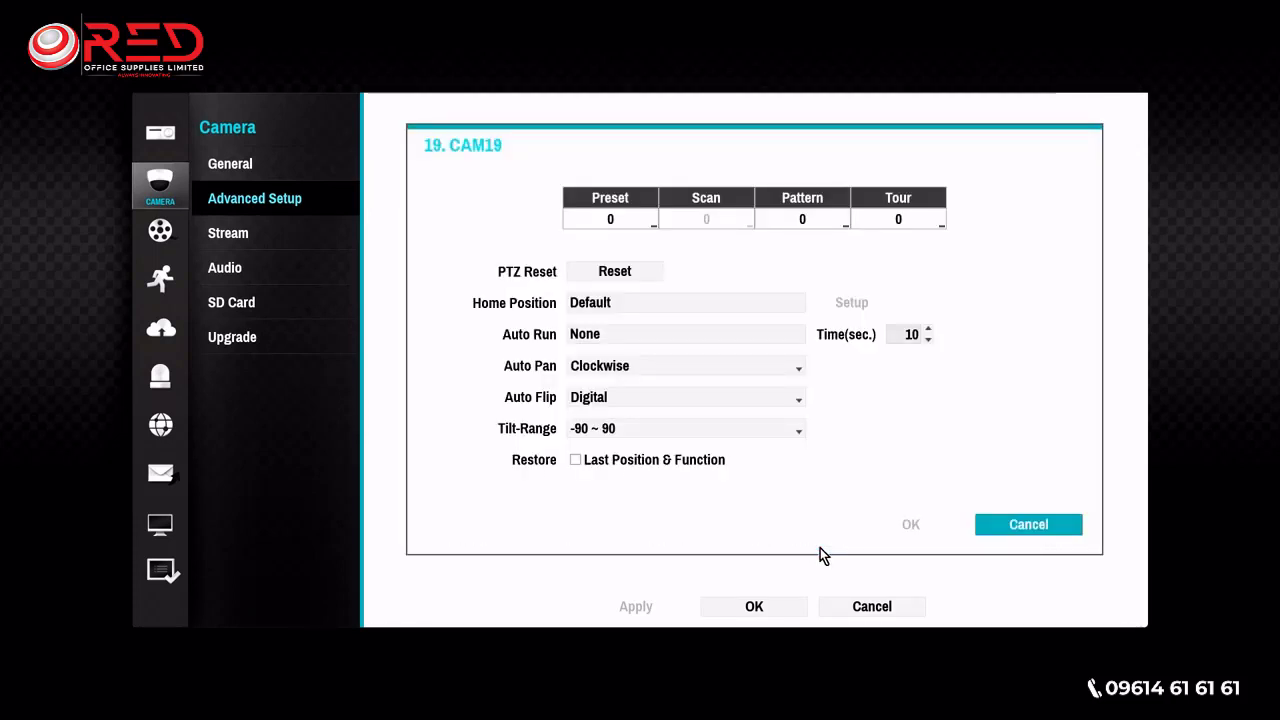
left_click(615, 226)
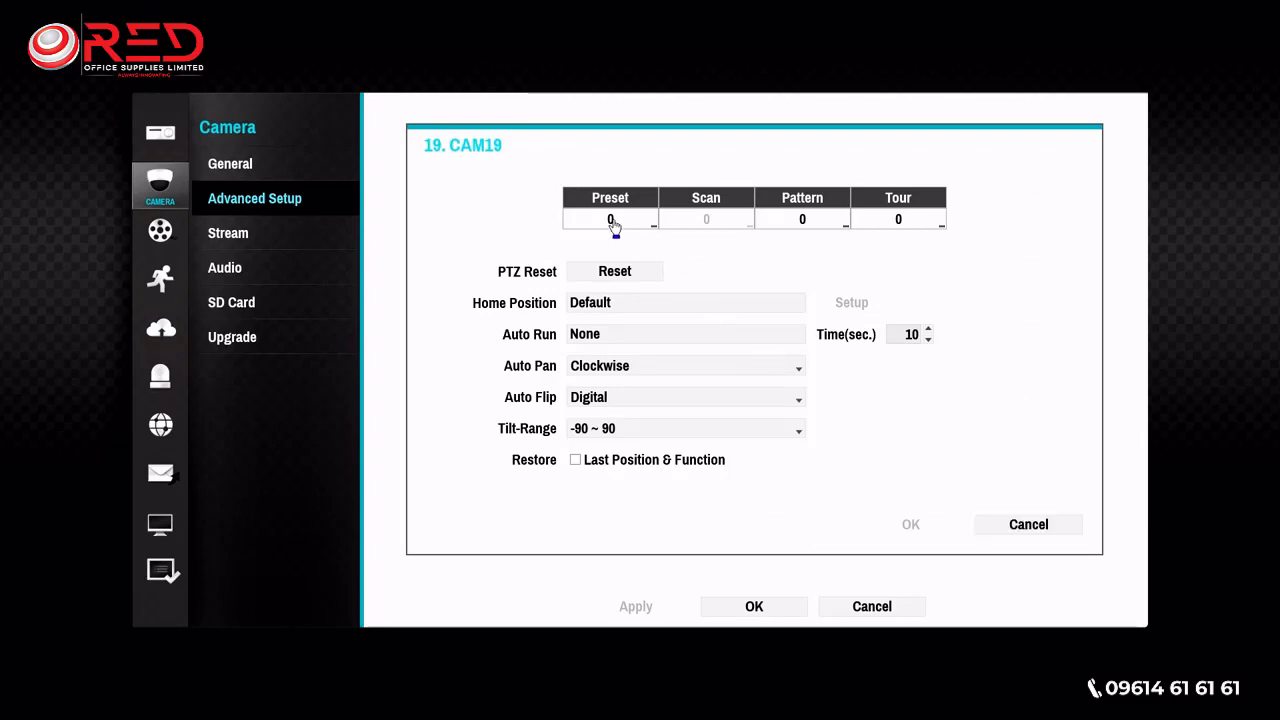
left_click(615, 226)
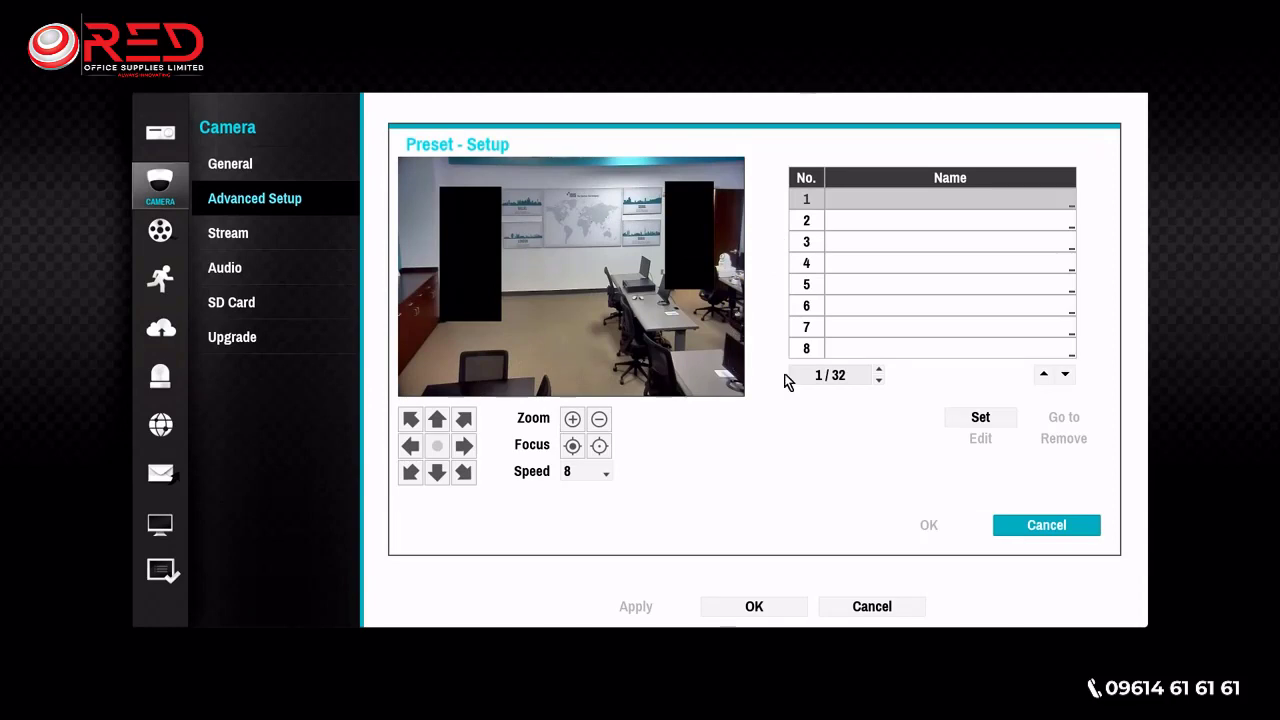
left_click(409, 450)
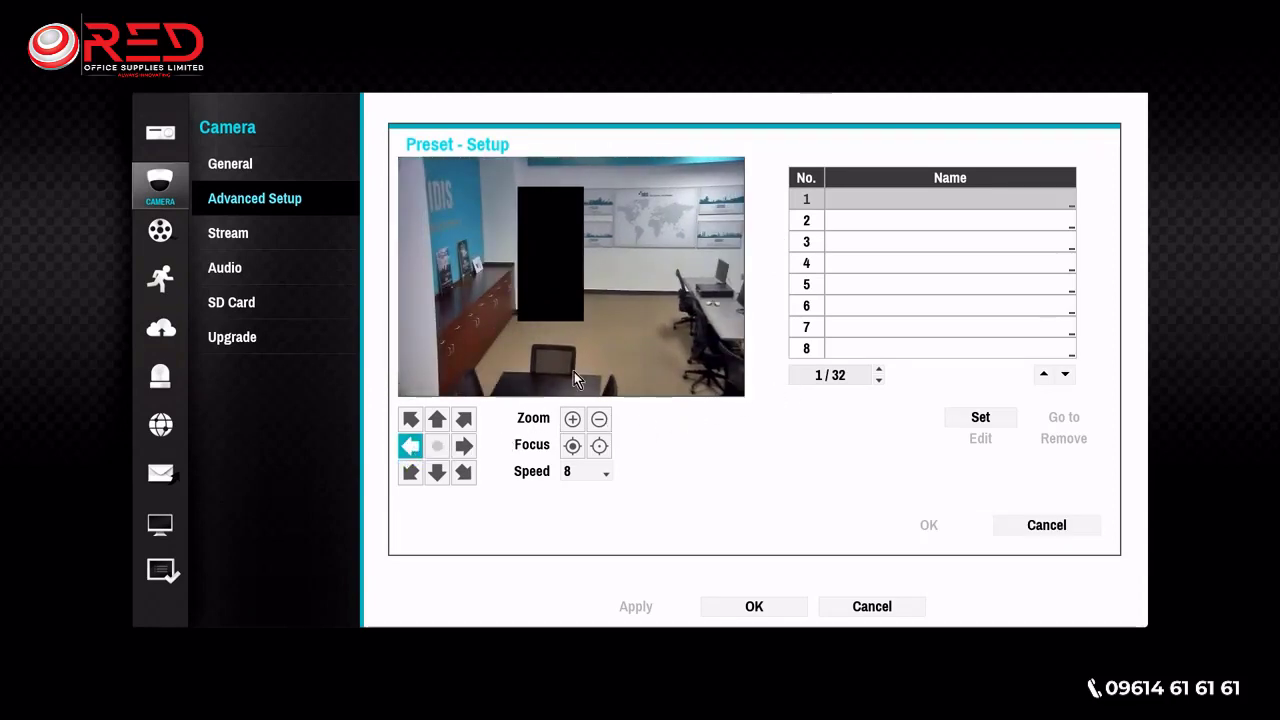
- Store the camera's current position as preset number 1 with the name preset1
left_click(859, 202)
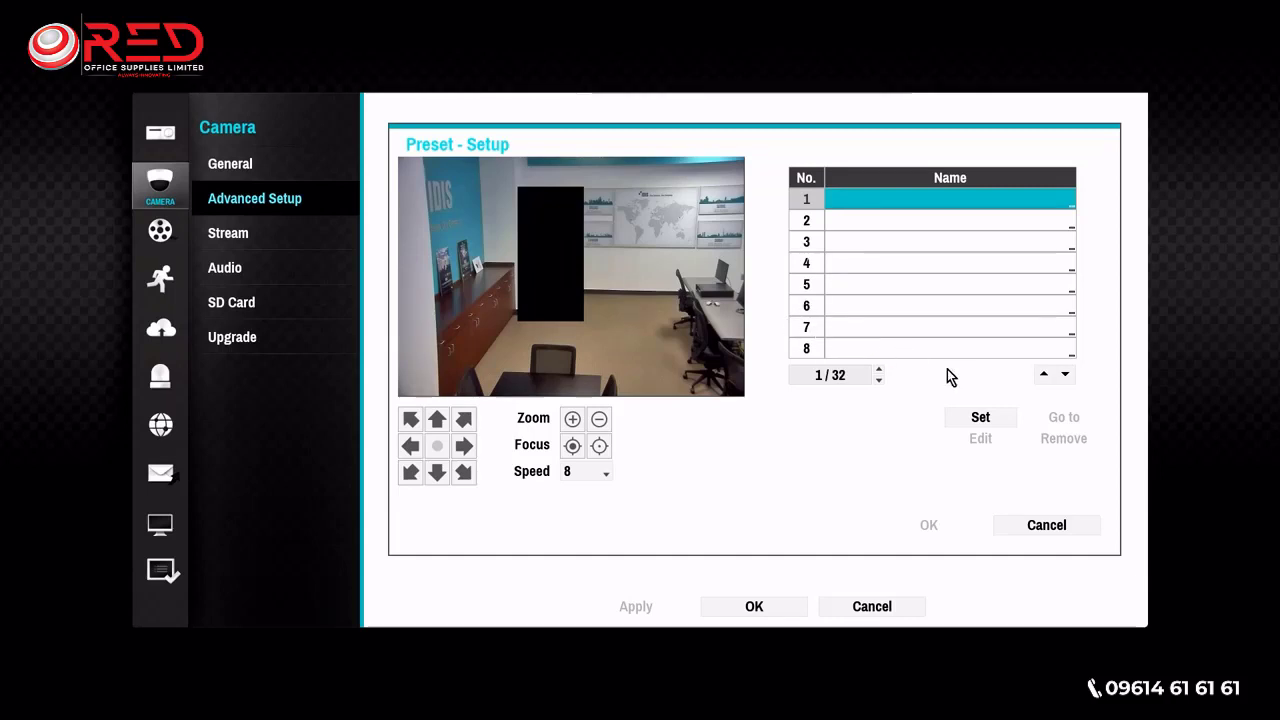
left_click(979, 420)
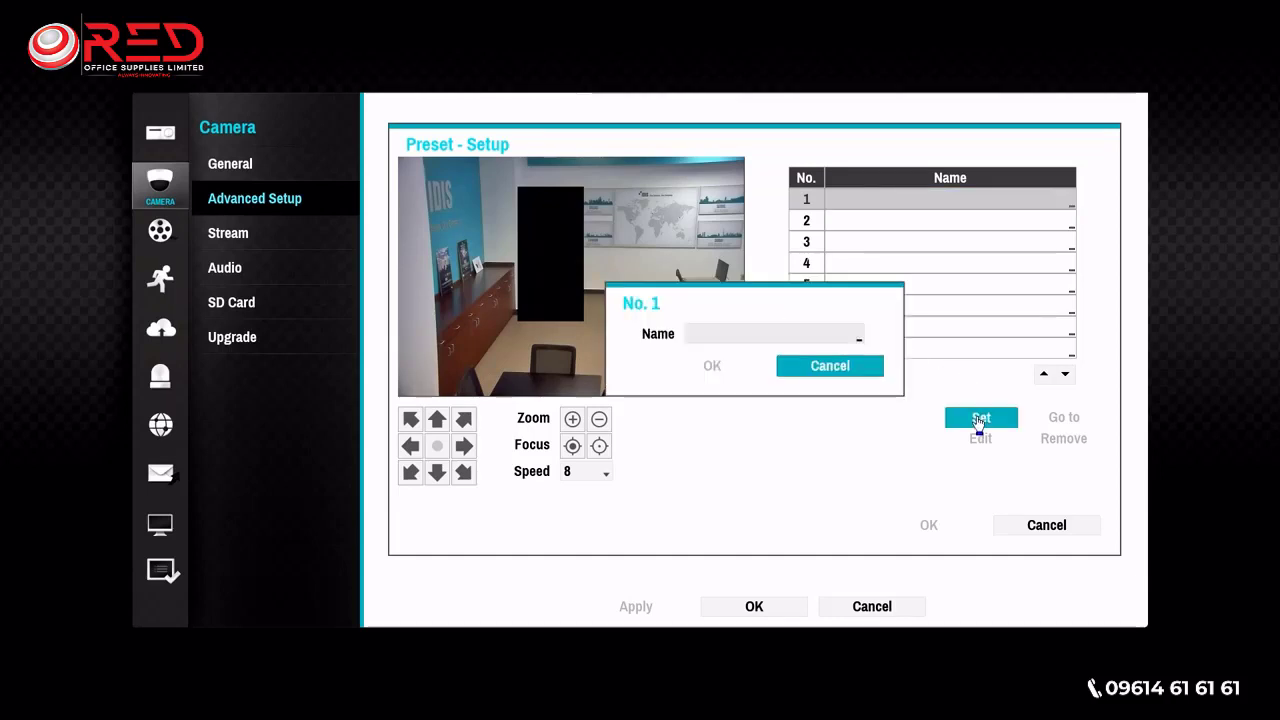
left_click(743, 334)
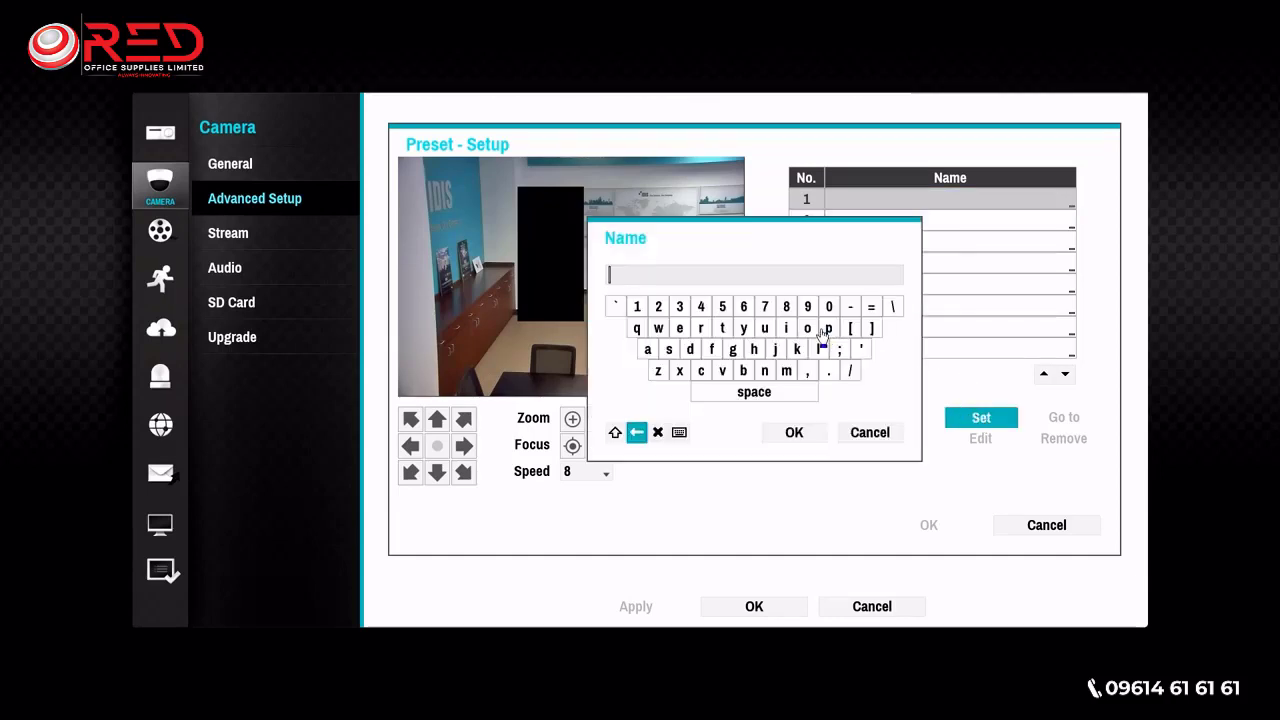
left_click(828, 328)
left_click(700, 328)
left_click(679, 328)
left_click(669, 349)
left_click(679, 328)
left_click(720, 329)
left_click(637, 306)
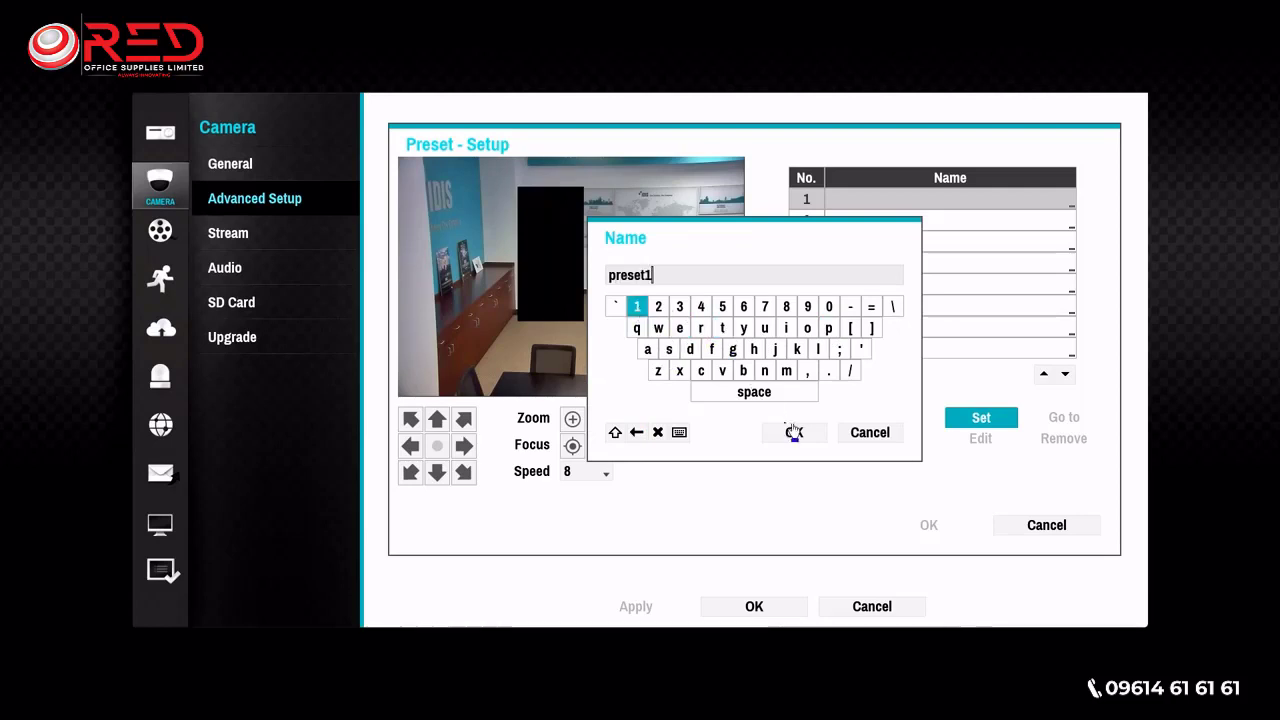
left_click(791, 432)
left_click(711, 367)
left_click(783, 406)
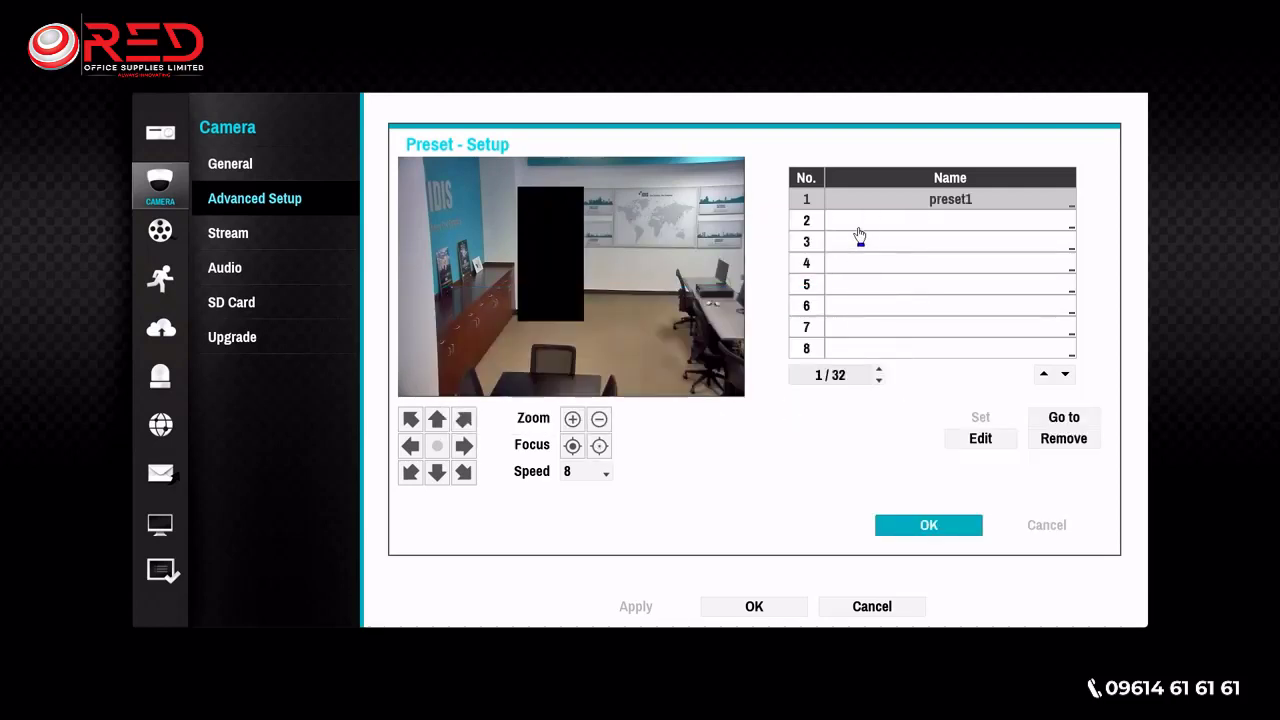
- Pan the camera right toward the desks and video wall and save that position as preset number 2 with the name preset2
left_click(465, 448)
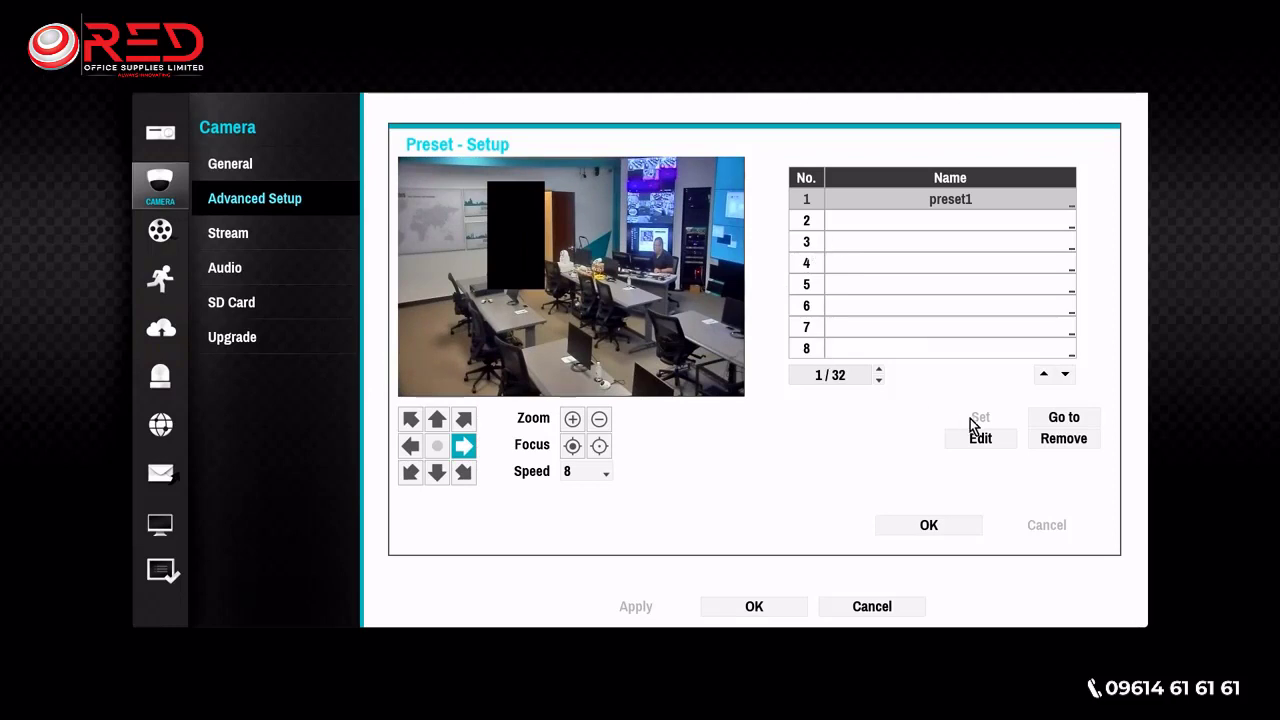
left_click(886, 224)
left_click(974, 419)
left_click(800, 336)
left_click(828, 330)
left_click(701, 329)
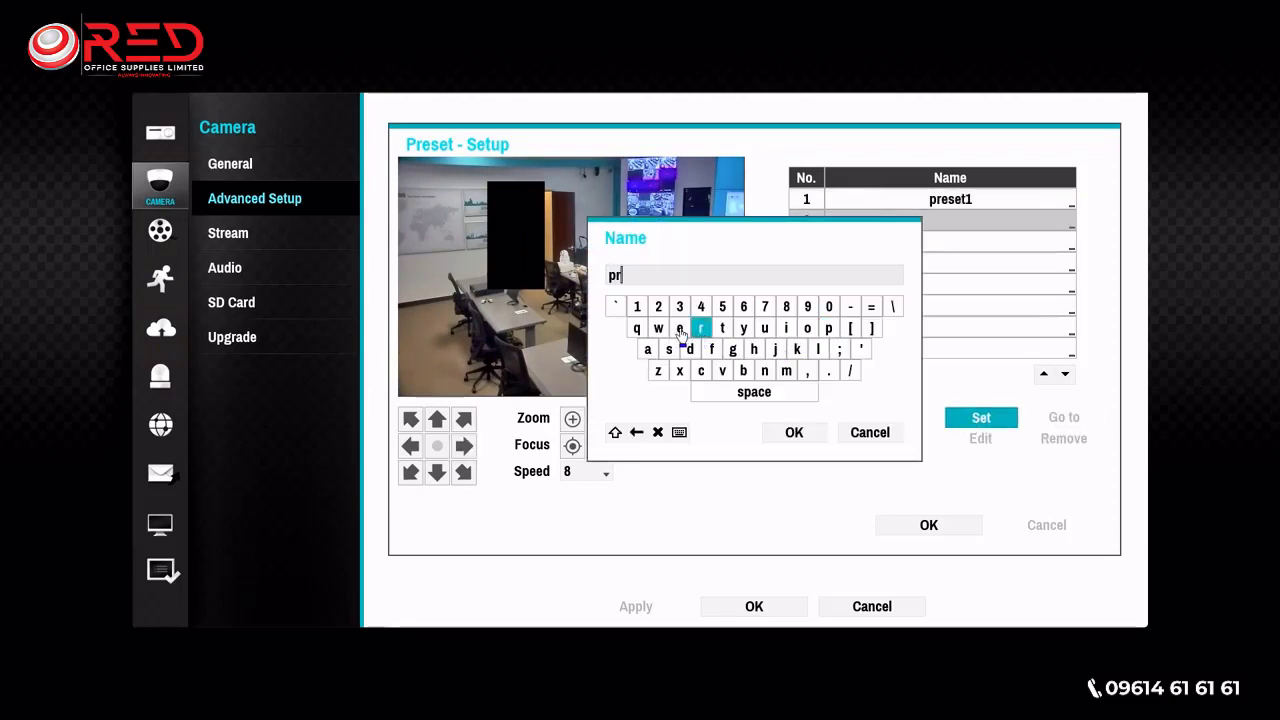
left_click(679, 328)
left_click(669, 349)
left_click(679, 328)
left_click(722, 328)
left_click(658, 306)
left_click(794, 432)
left_click(712, 366)
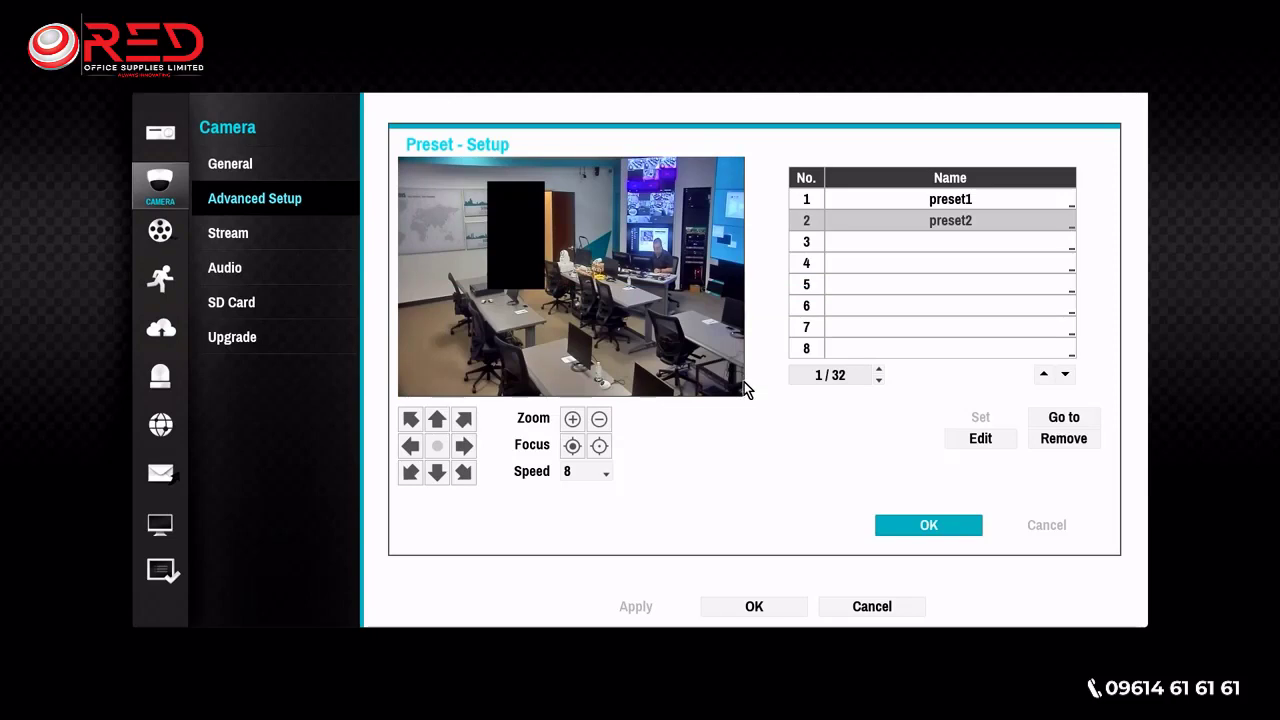
left_click(920, 526)
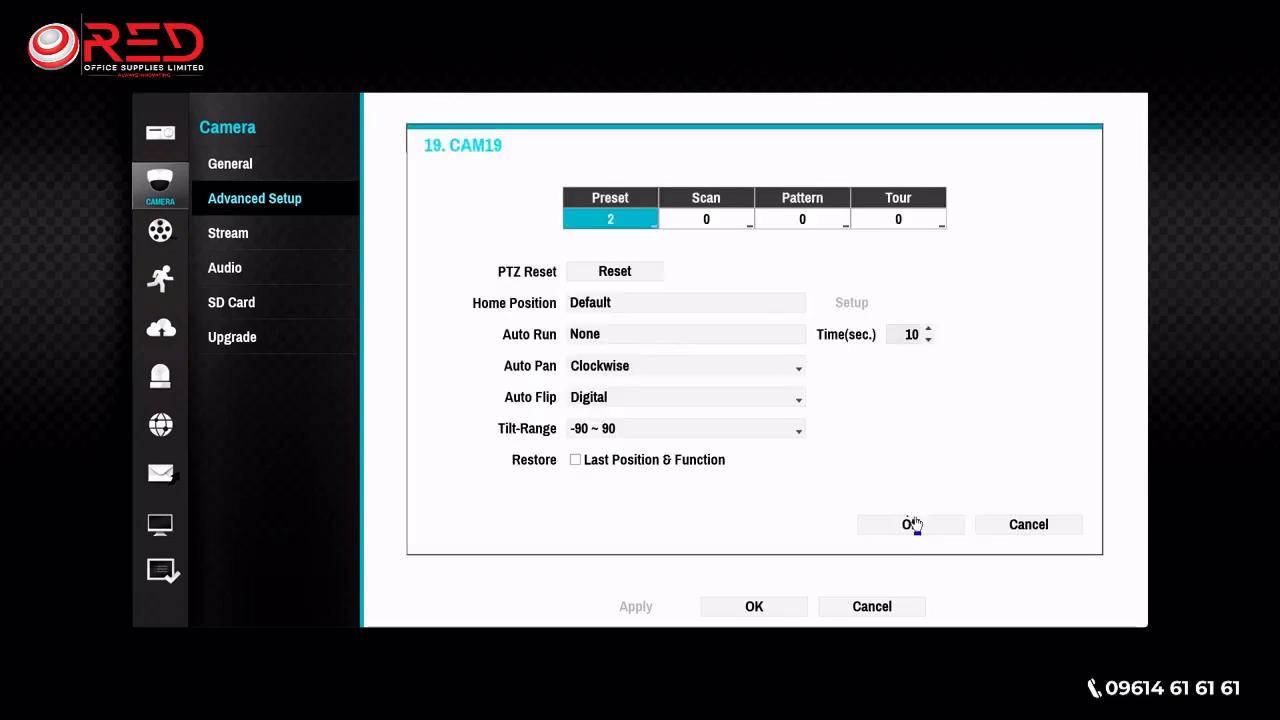
- Open the scan setup for camera 19 and create scan number 1 with the name scan1
left_click(700, 222)
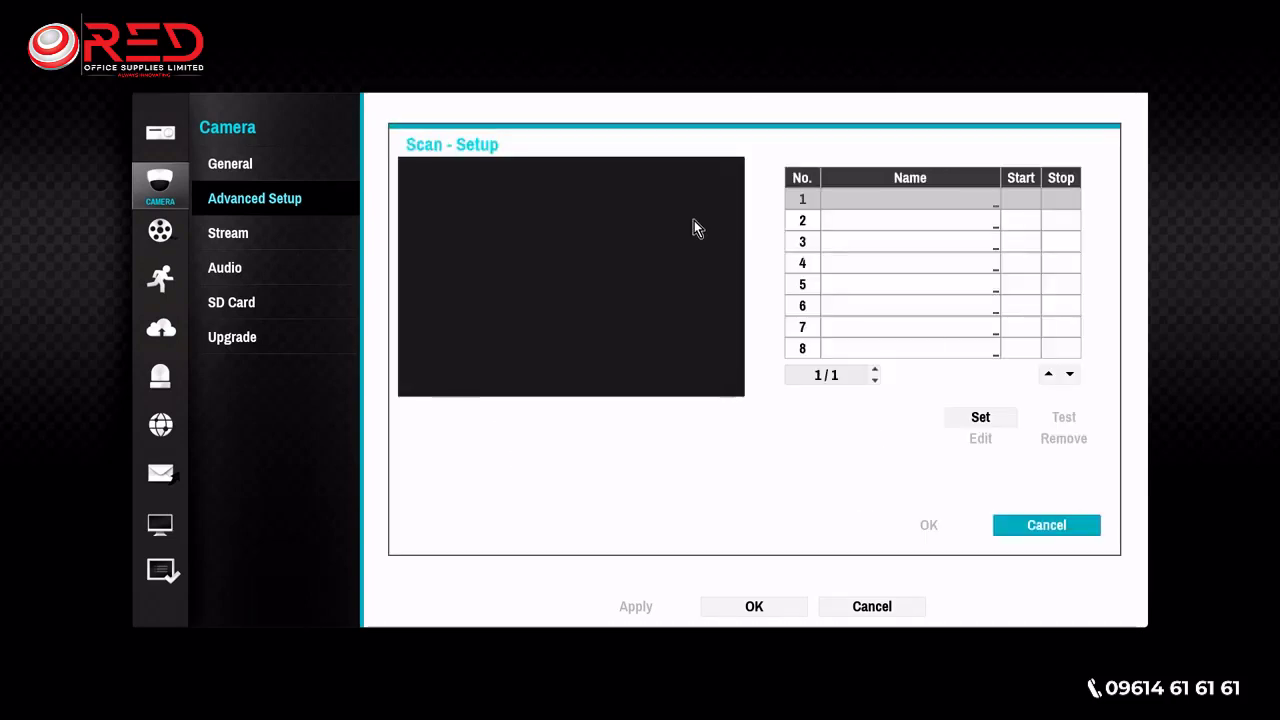
left_click(882, 203)
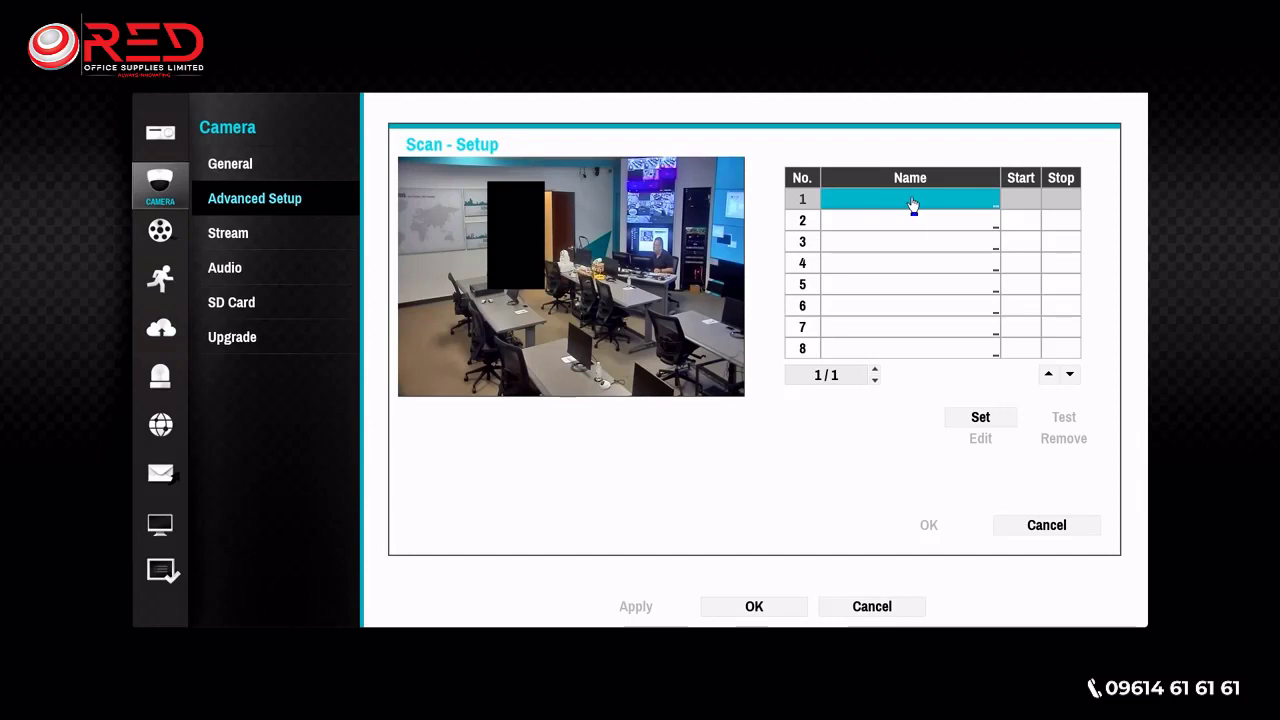
left_click(982, 418)
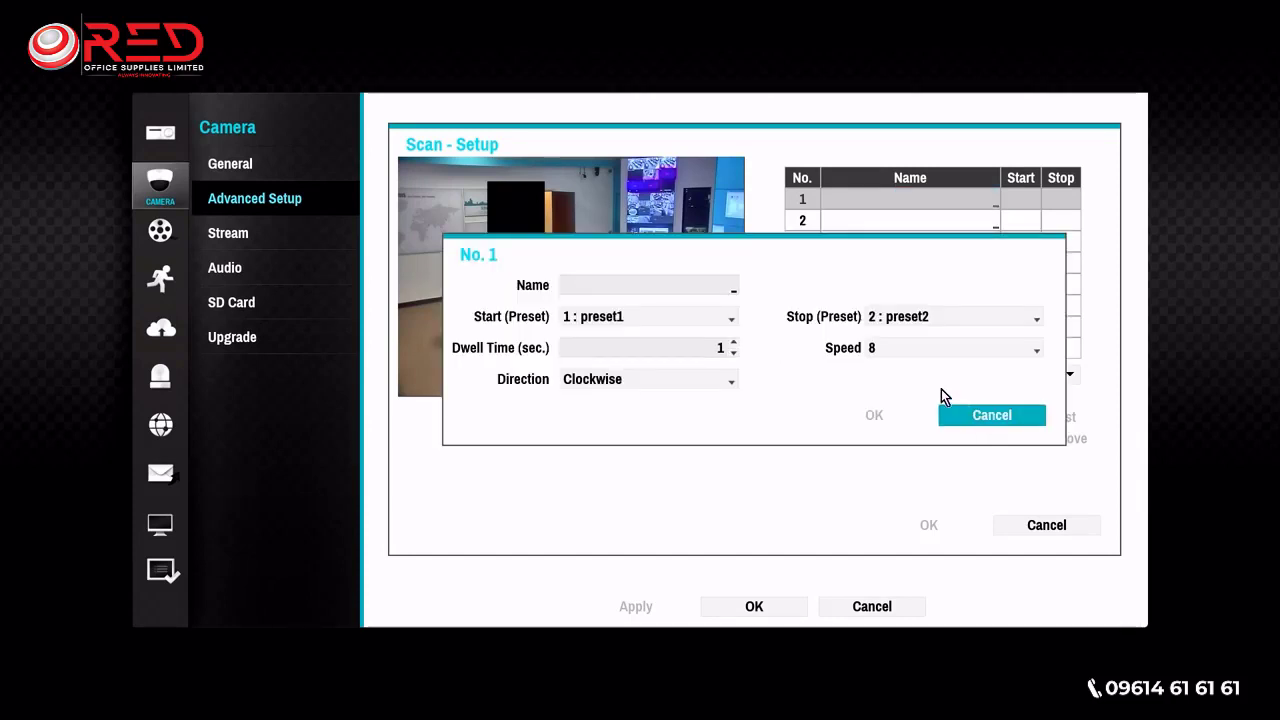
left_click(674, 285)
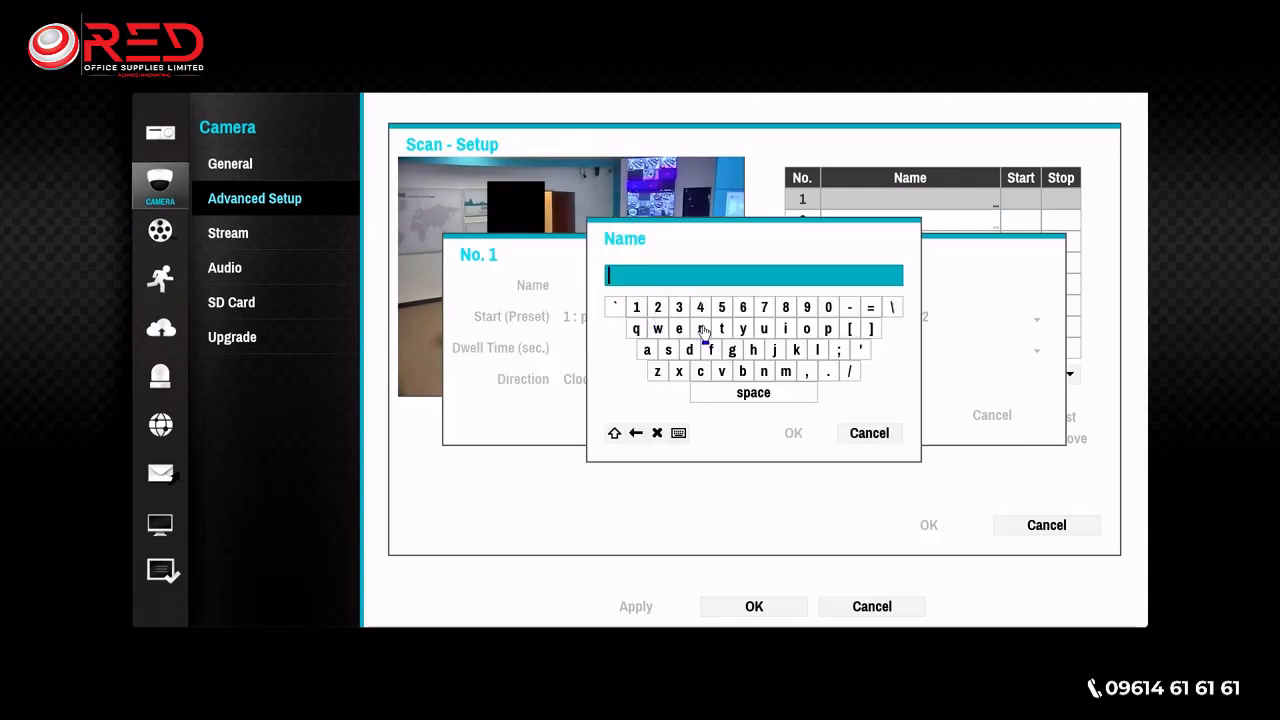
left_click(668, 350)
left_click(700, 371)
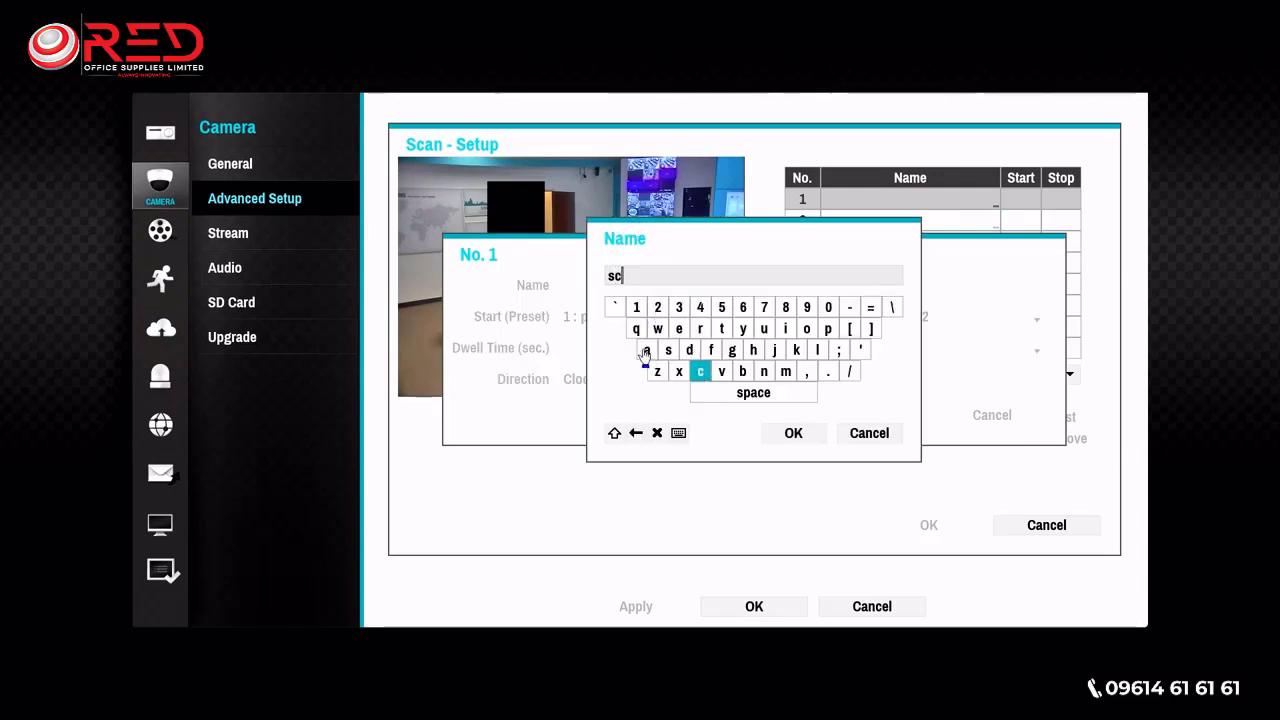
left_click(647, 350)
left_click(765, 371)
left_click(636, 307)
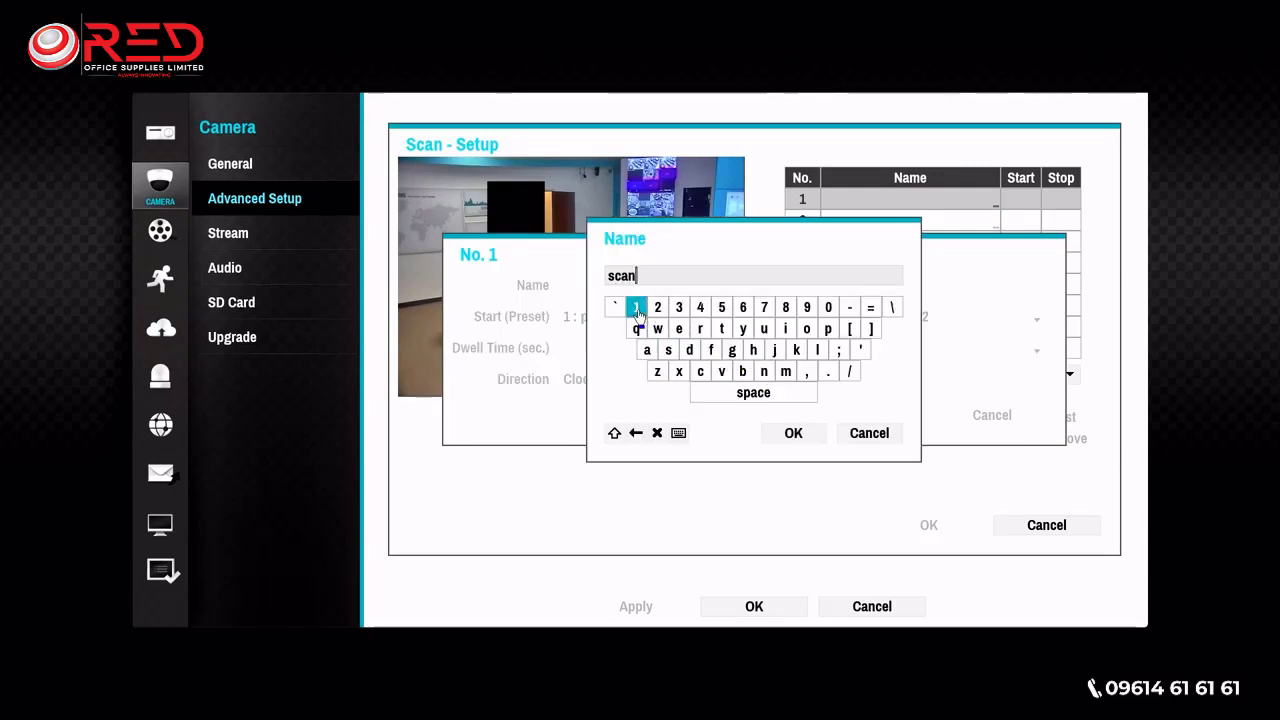
left_click(795, 430)
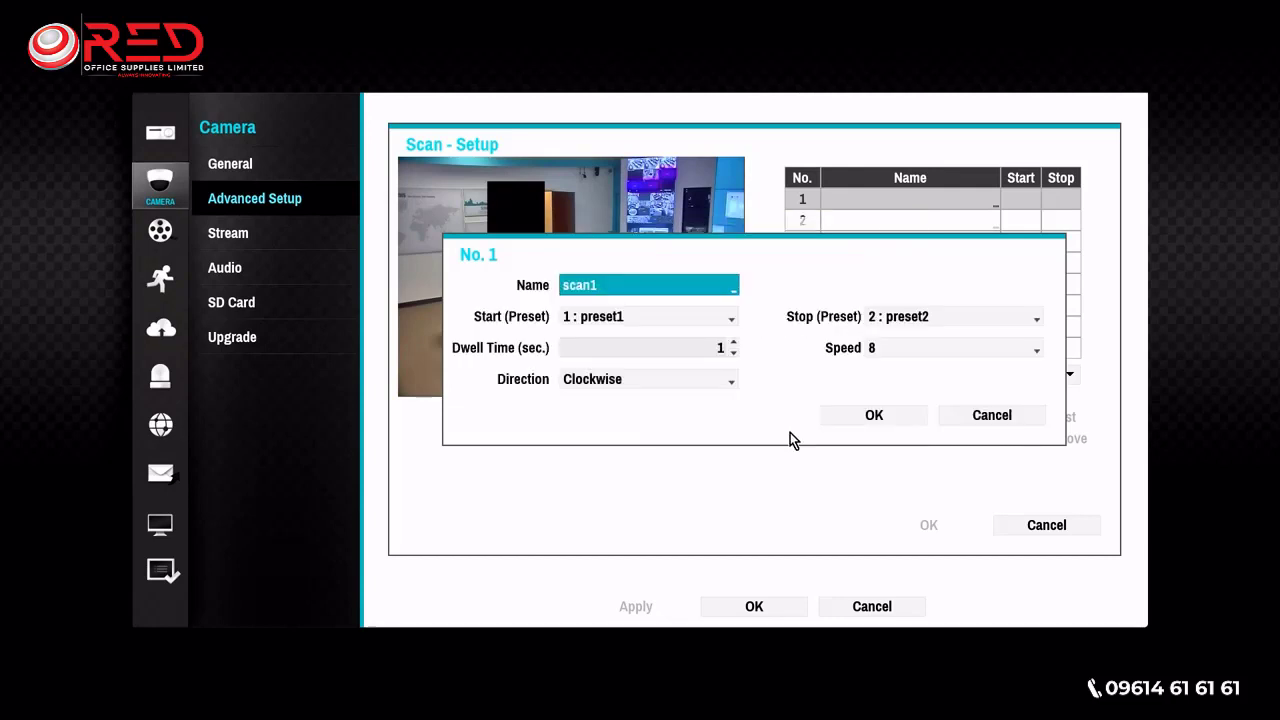
- Set scan1 to start at preset1 with a dwell time of 5 seconds, keeping the clockwise direction
left_click(694, 321)
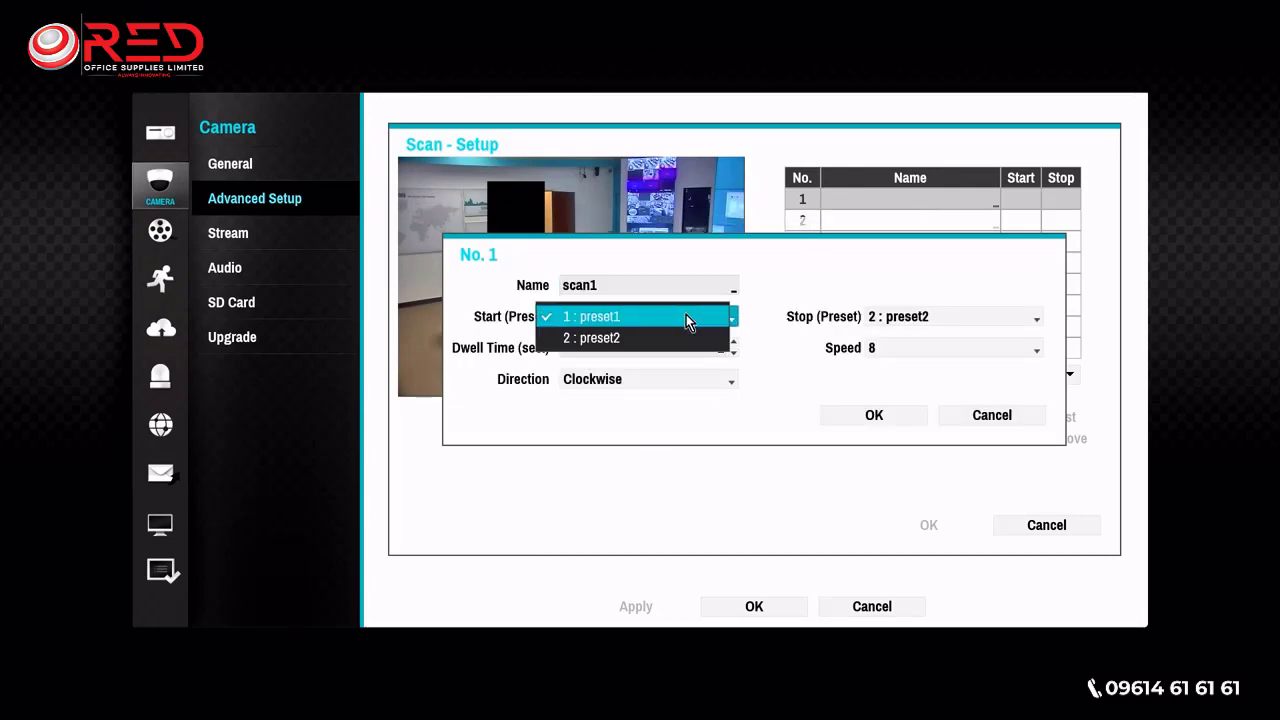
left_click(686, 315)
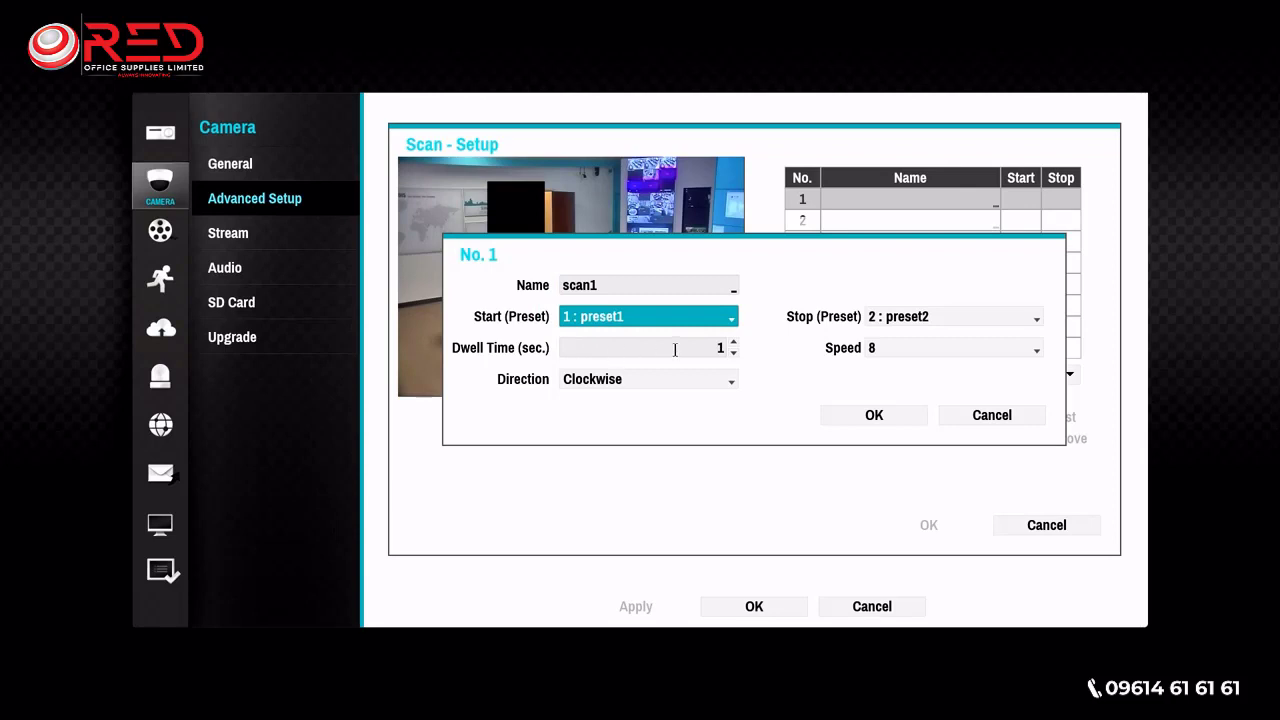
left_click(676, 350)
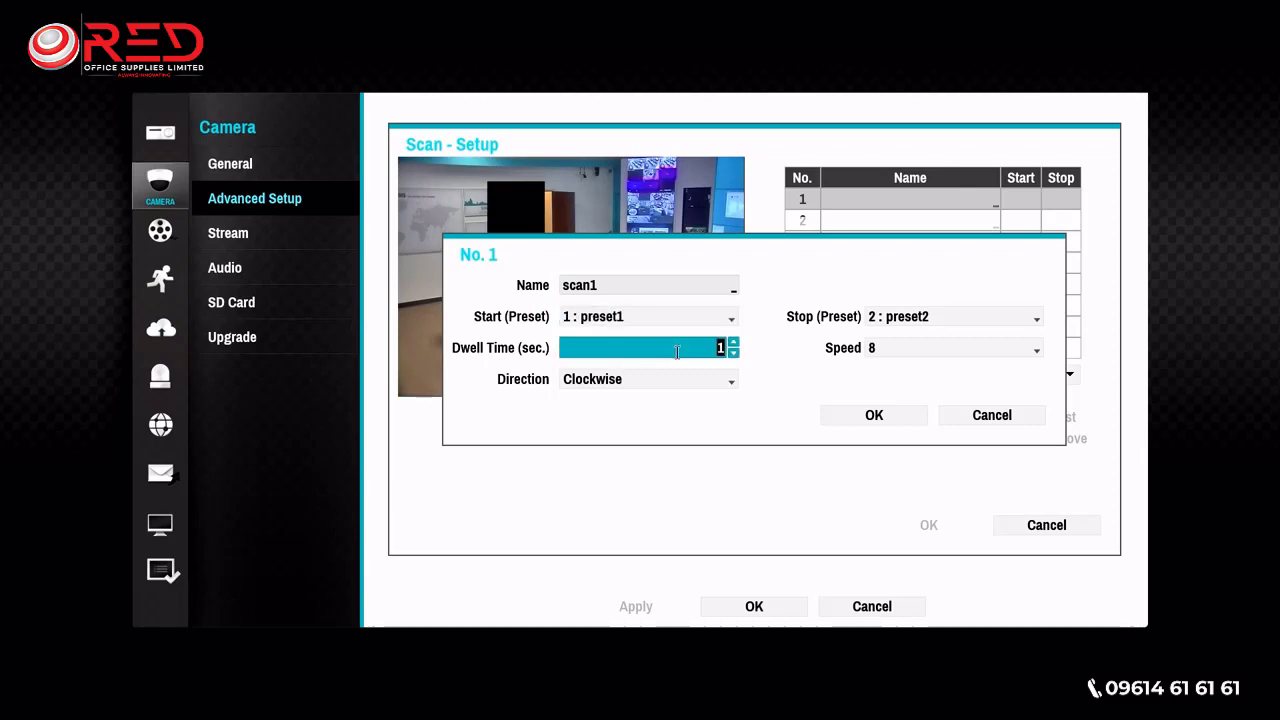
left_click(735, 344)
left_click(727, 382)
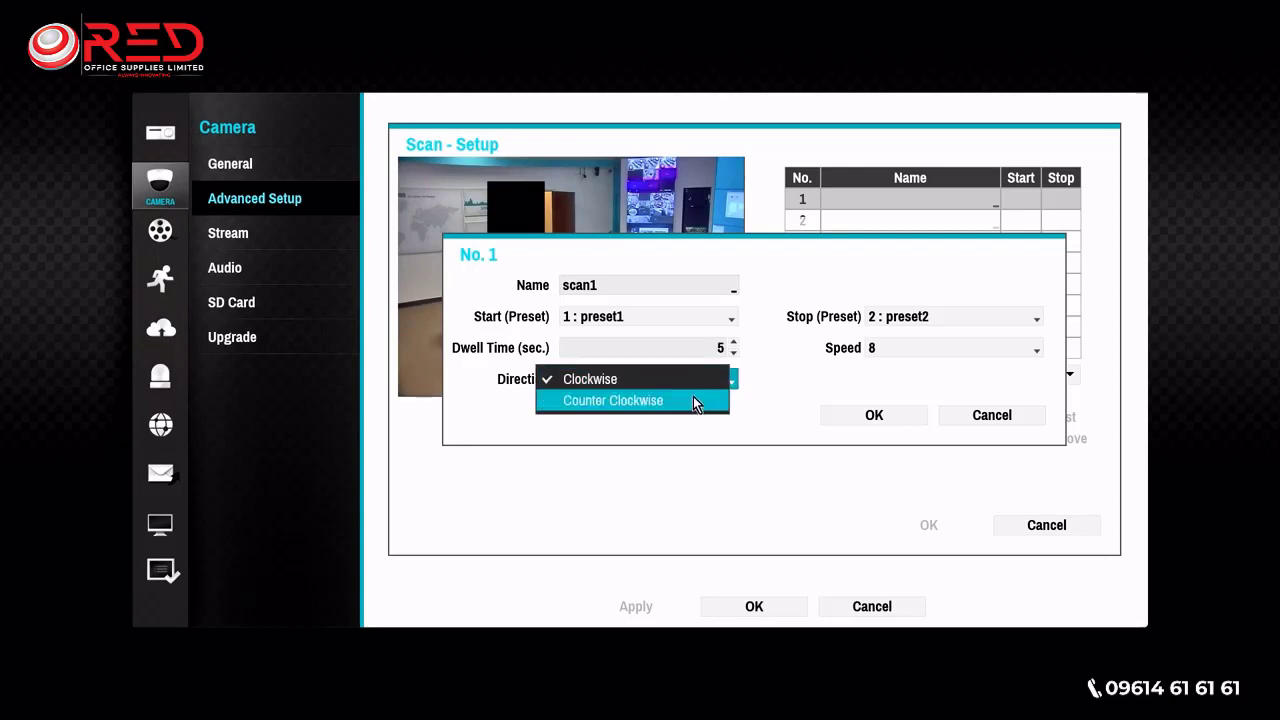
left_click(962, 318)
- Set scan1 to stop at preset2 with speed 8 and save the scan setup
left_click(962, 316)
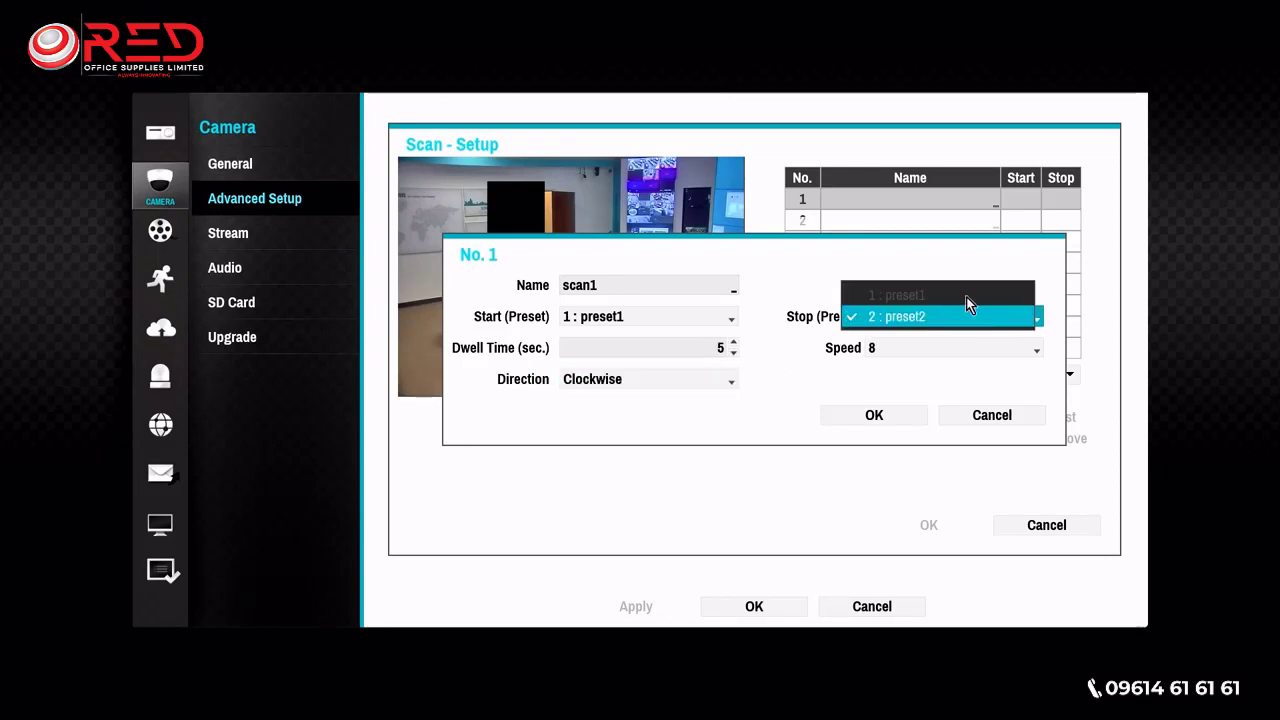
left_click(959, 320)
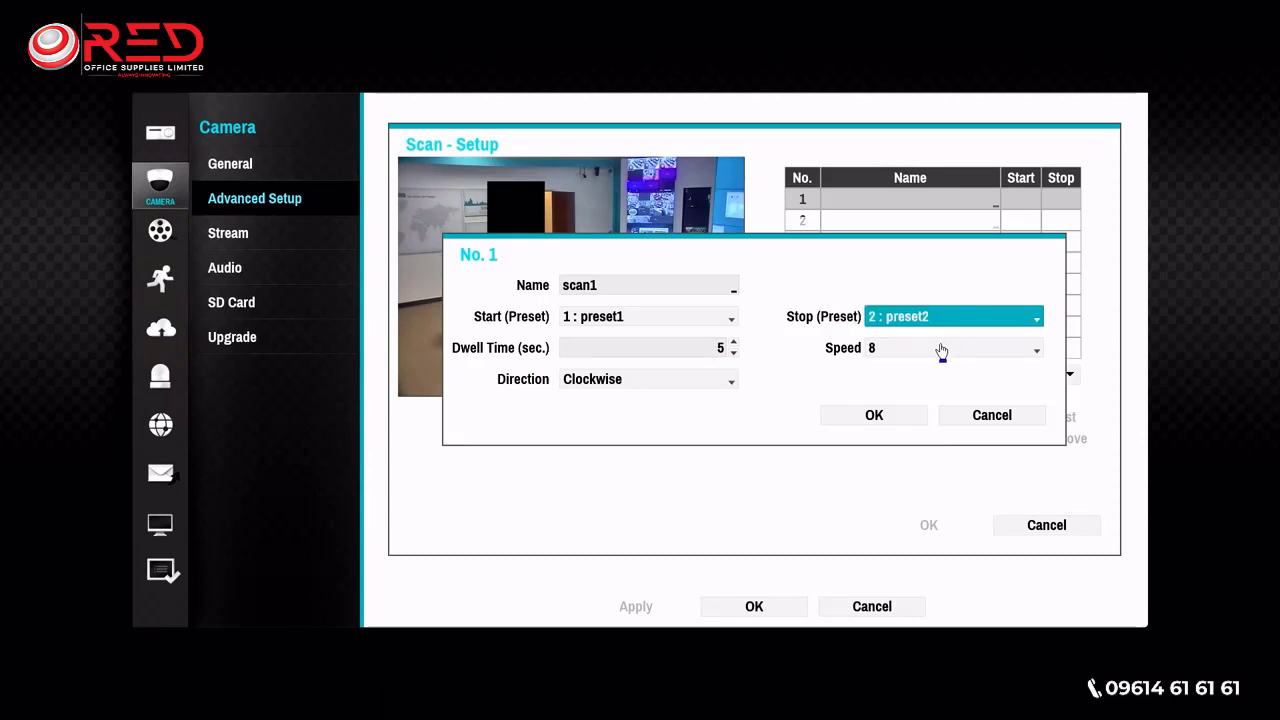
left_click(938, 349)
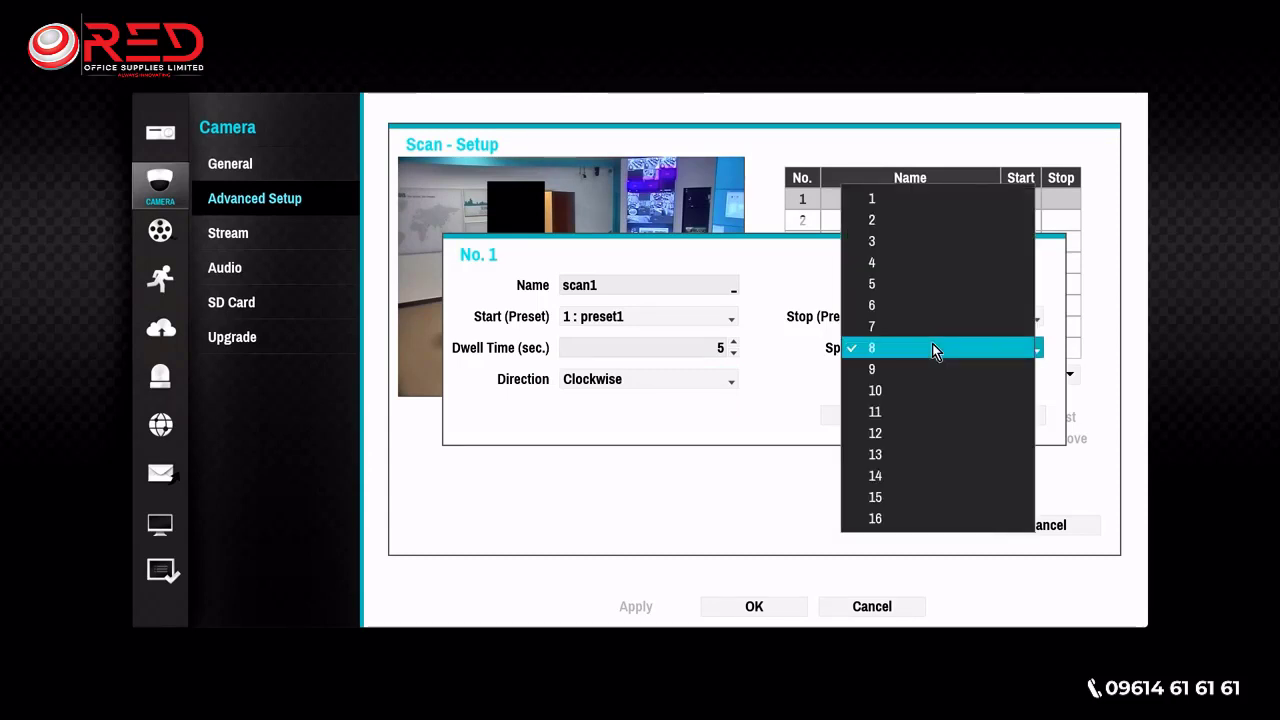
left_click(932, 348)
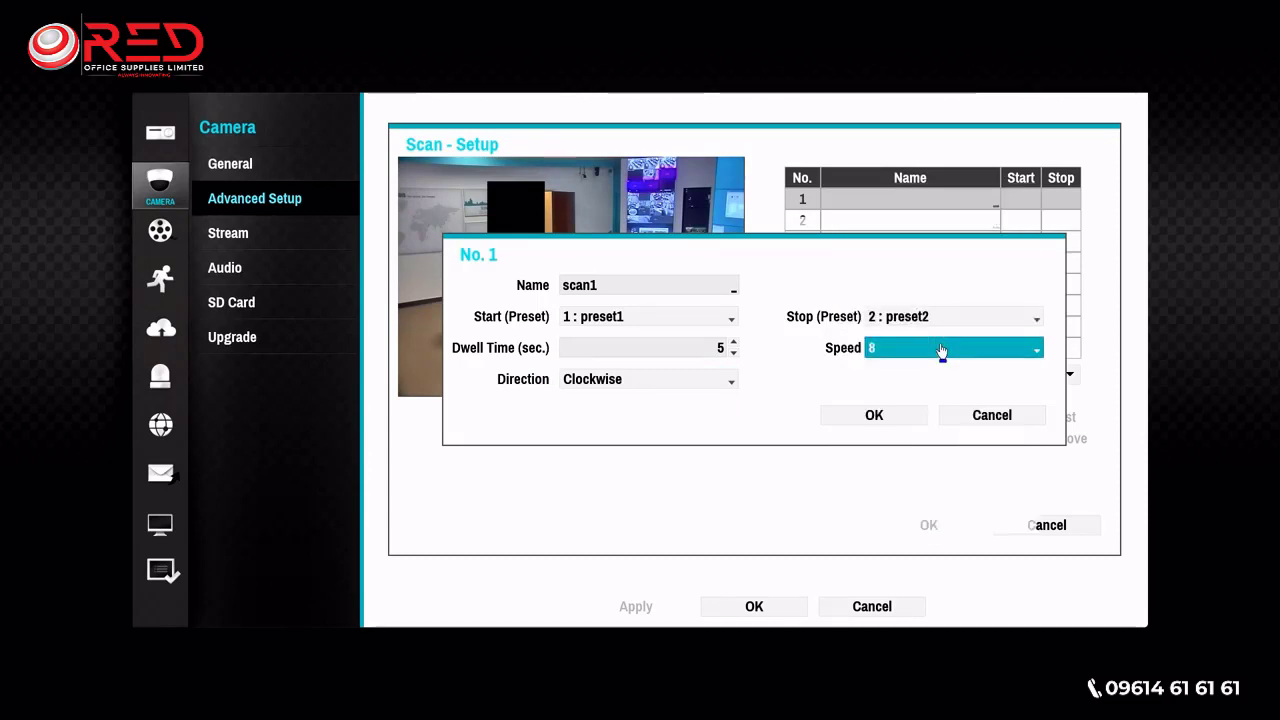
left_click(902, 417)
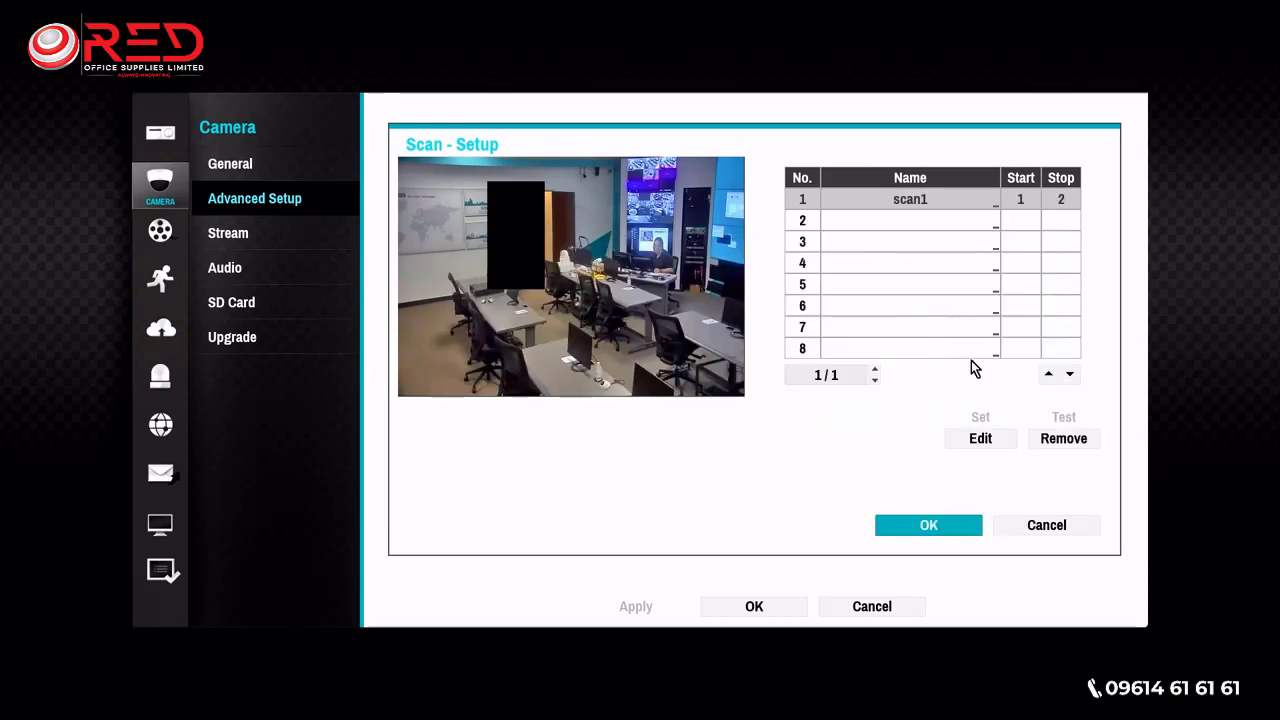
left_click(929, 526)
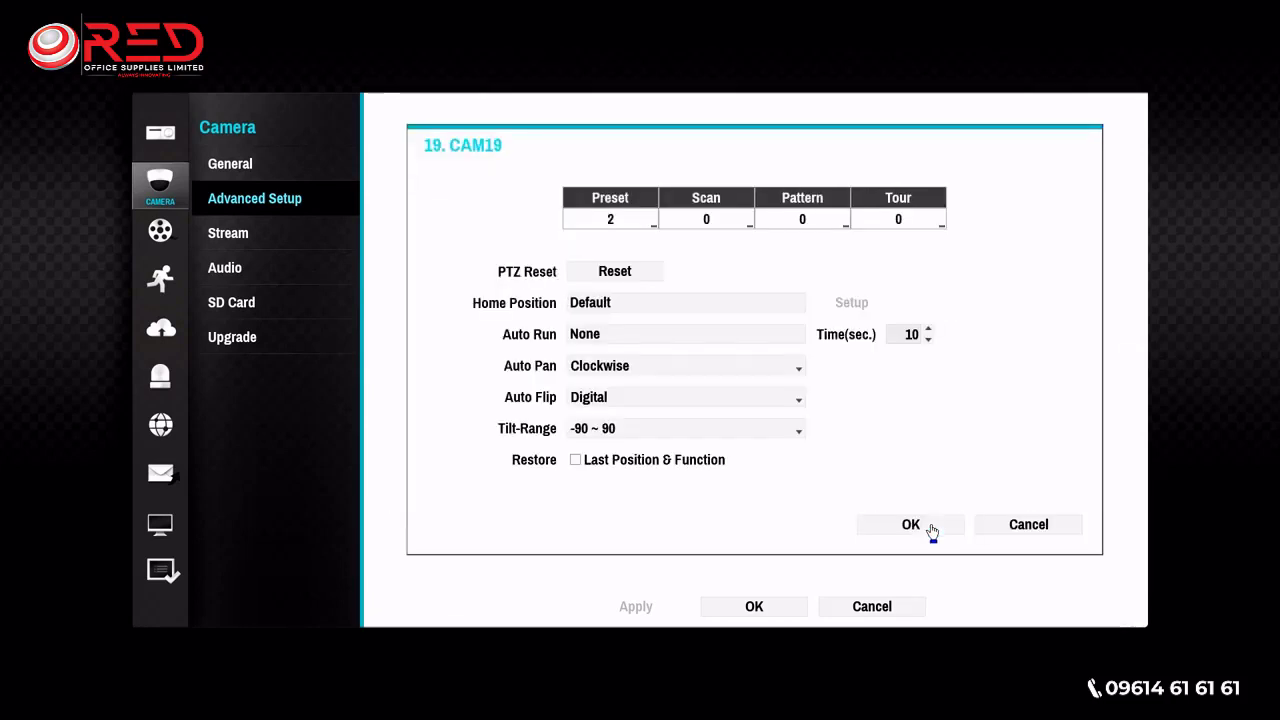
- Open the pattern setup for camera 19 and start recording pattern number 1 under the name pattern2
left_click(818, 228)
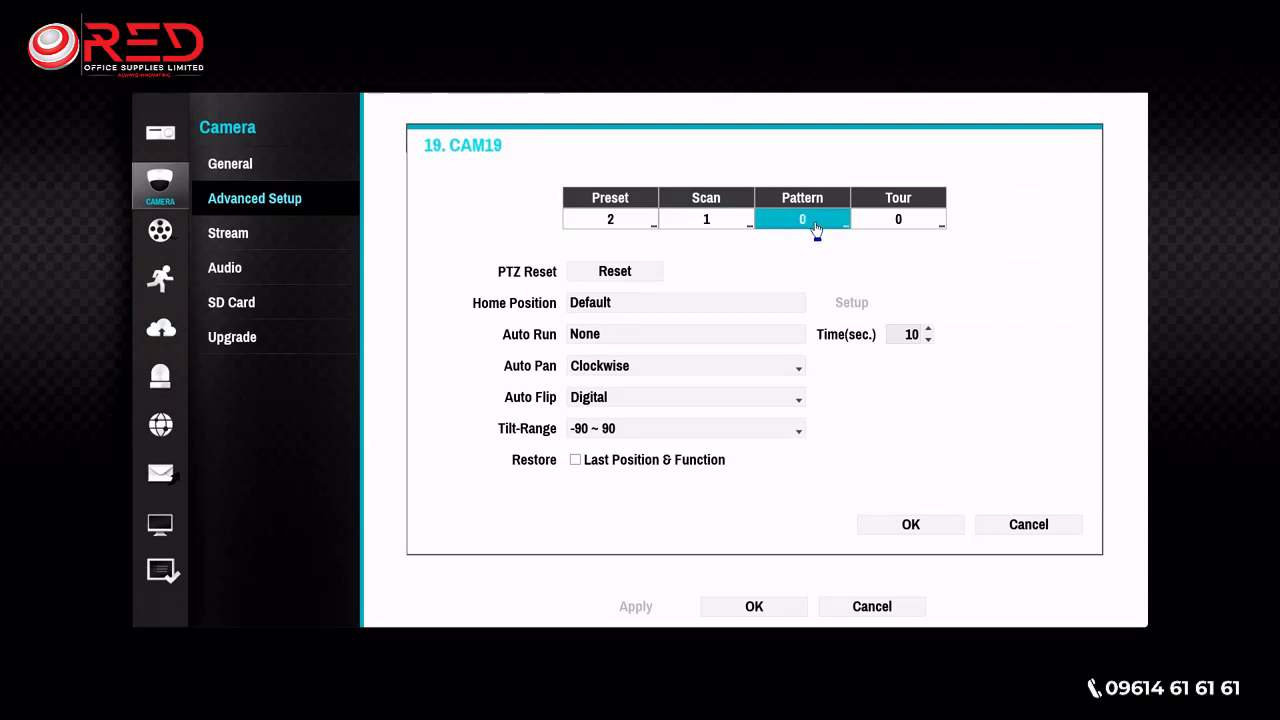
left_click(814, 227)
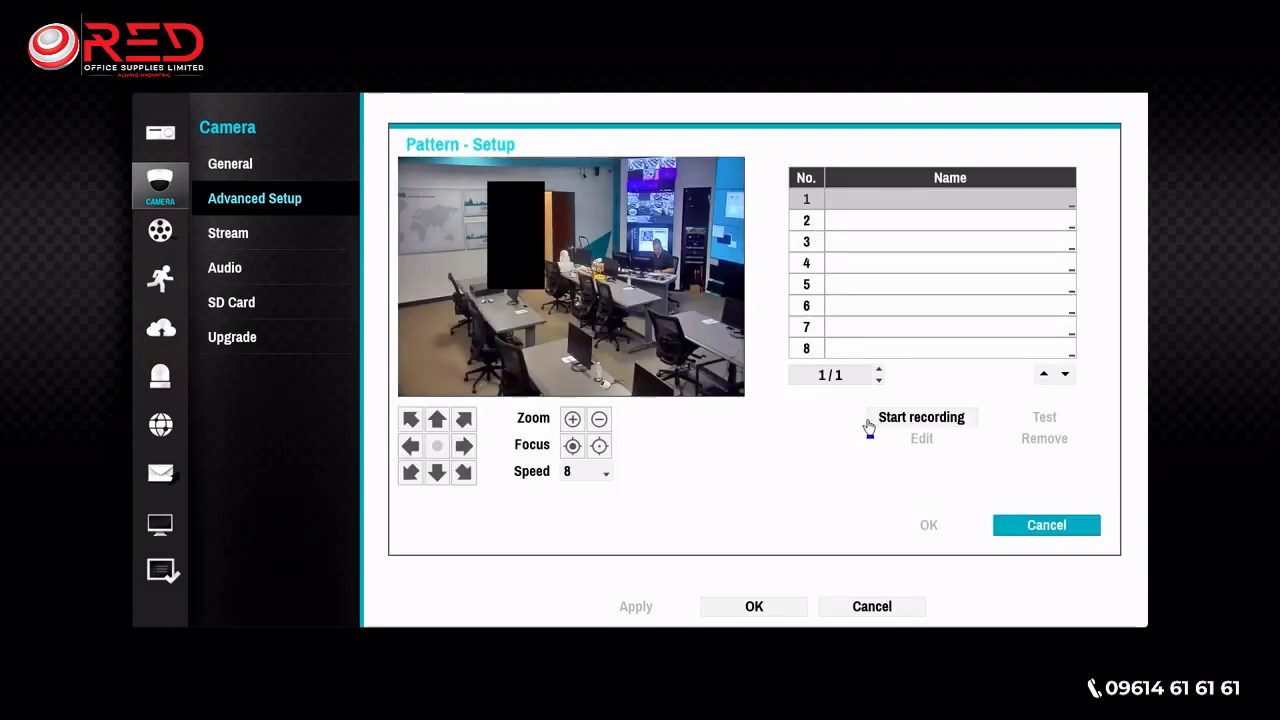
left_click(889, 211)
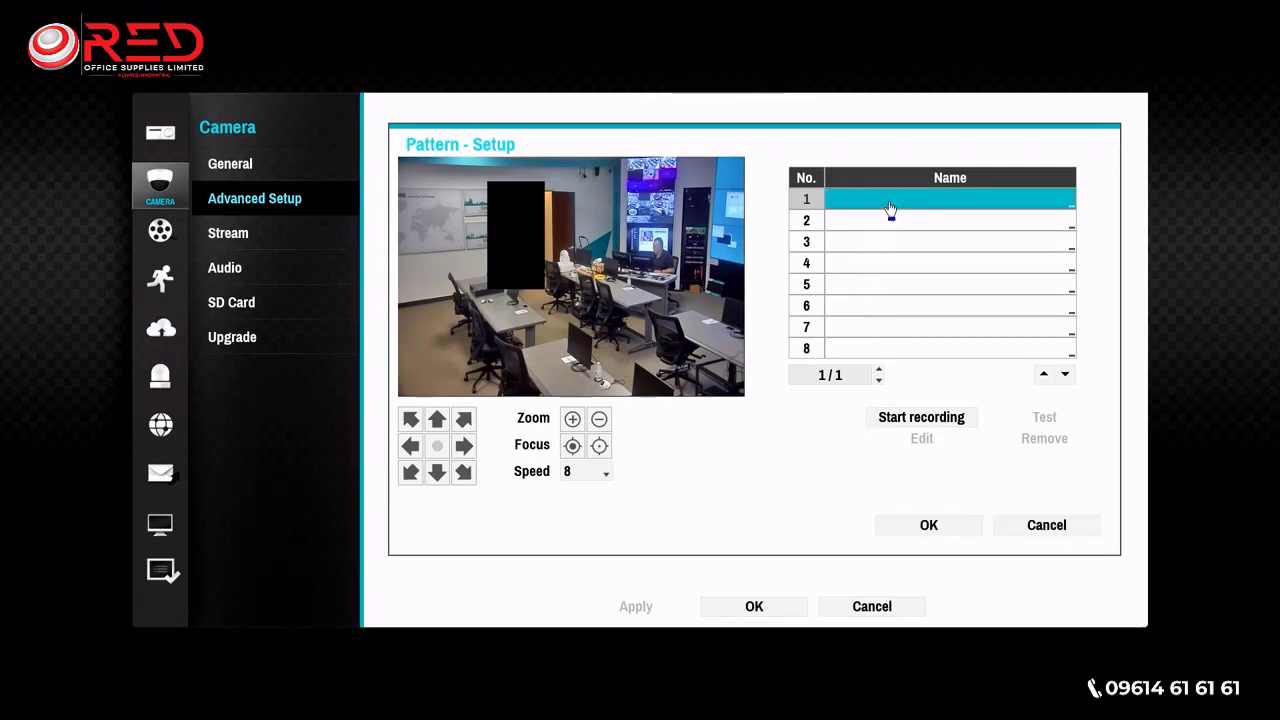
left_click(918, 419)
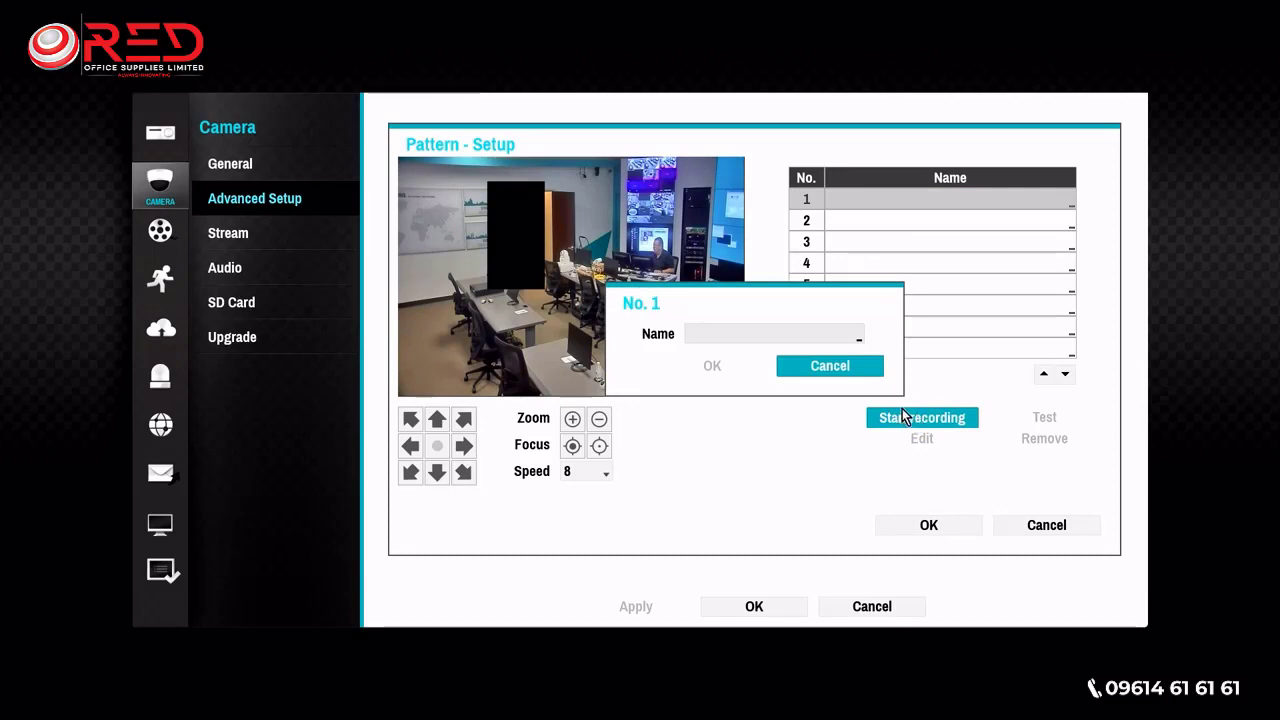
left_click(762, 336)
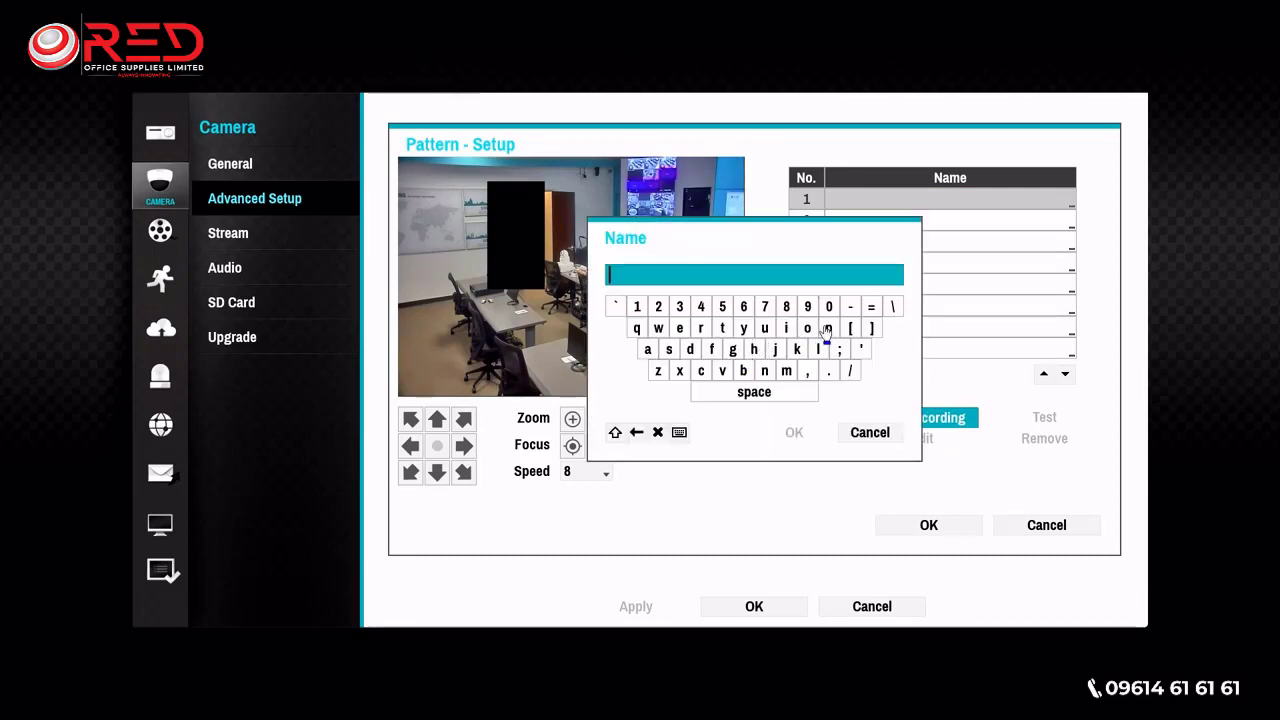
left_click(827, 330)
left_click(648, 349)
left_click(722, 328)
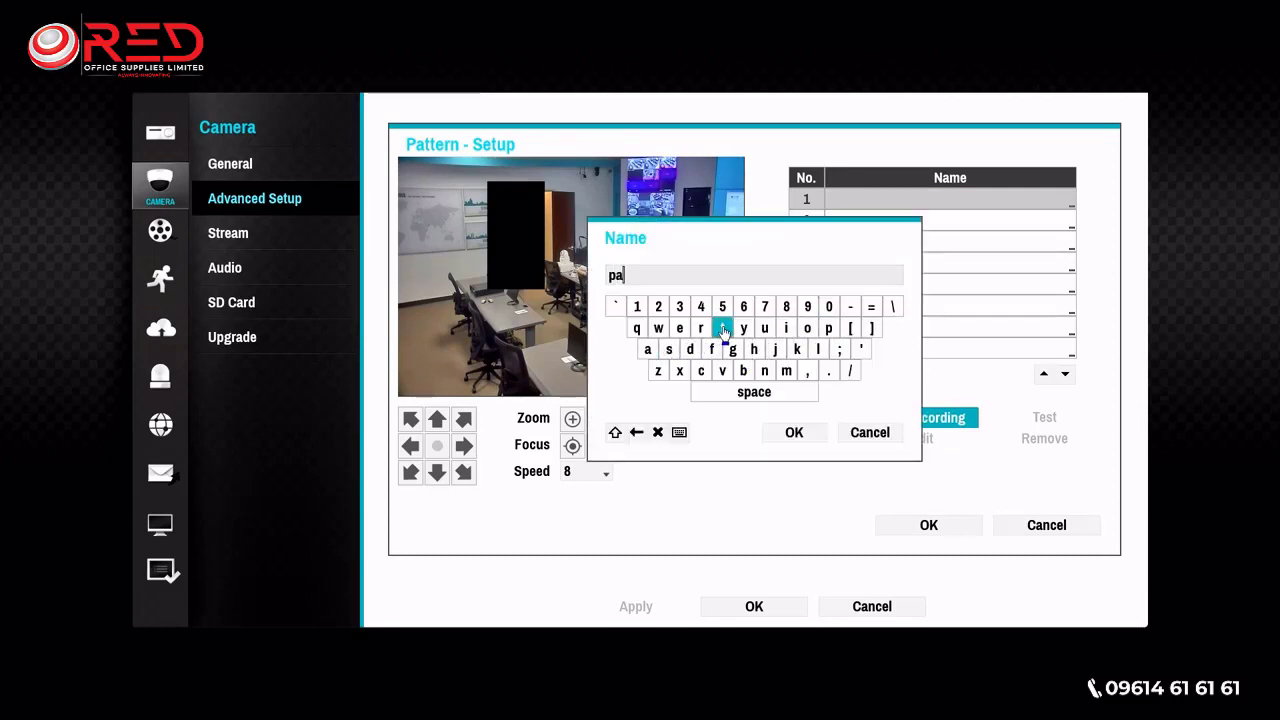
left_click(722, 328)
left_click(680, 328)
left_click(701, 328)
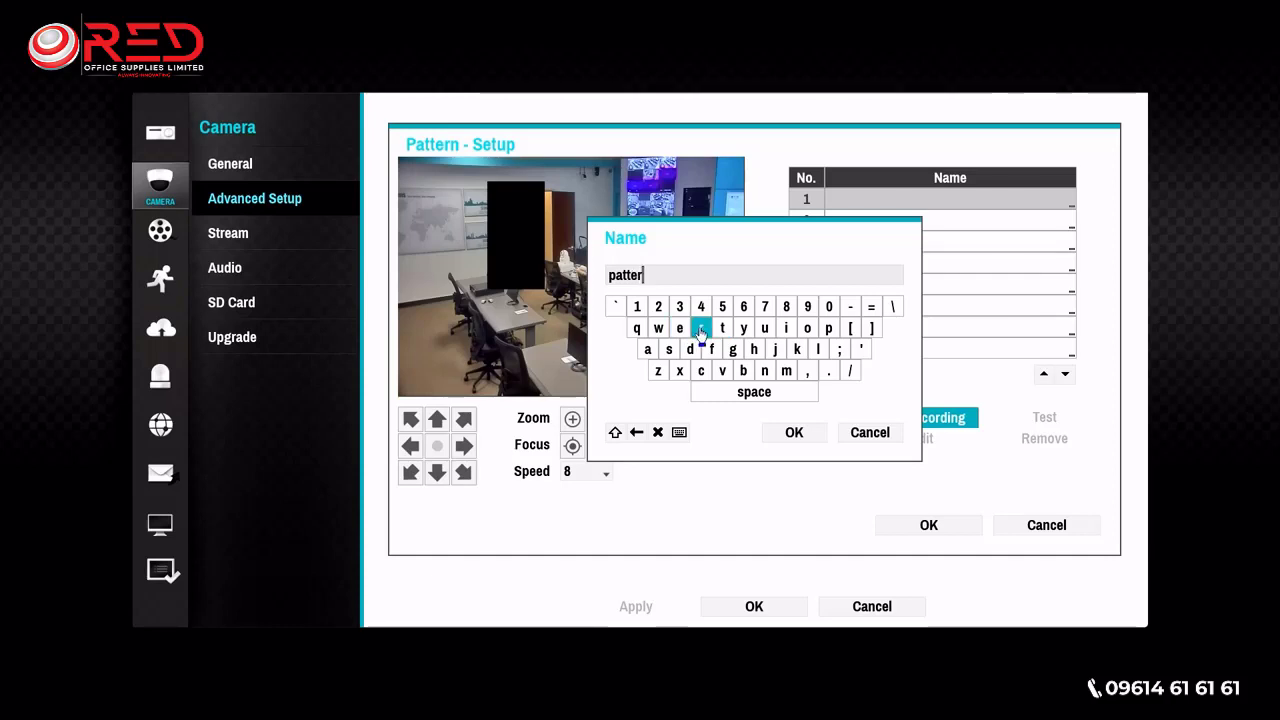
left_click(762, 372)
left_click(657, 307)
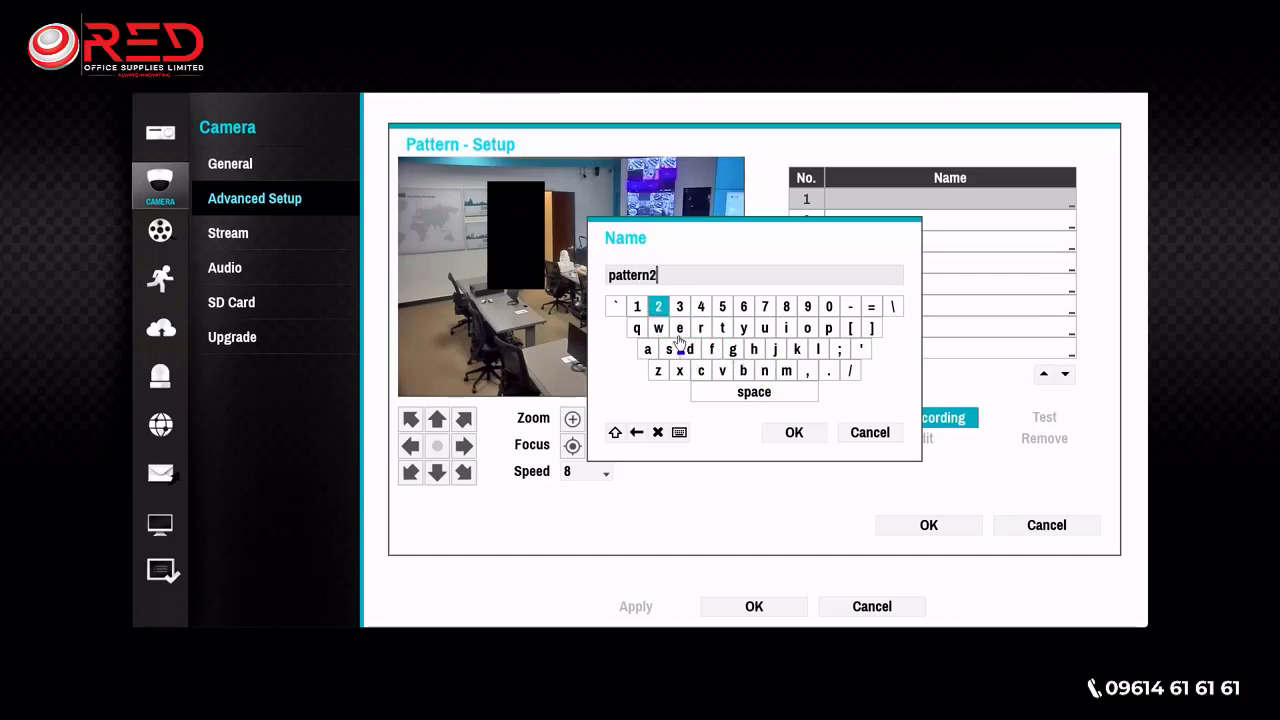
left_click(797, 435)
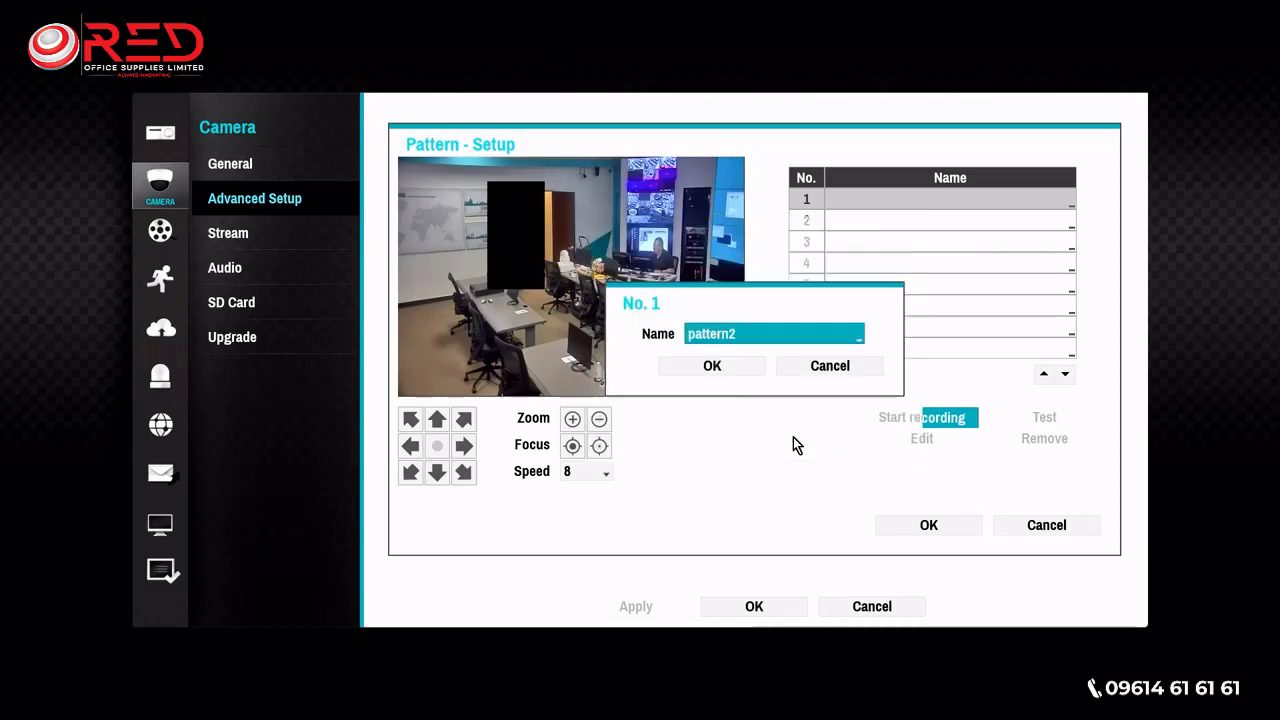
left_click(718, 370)
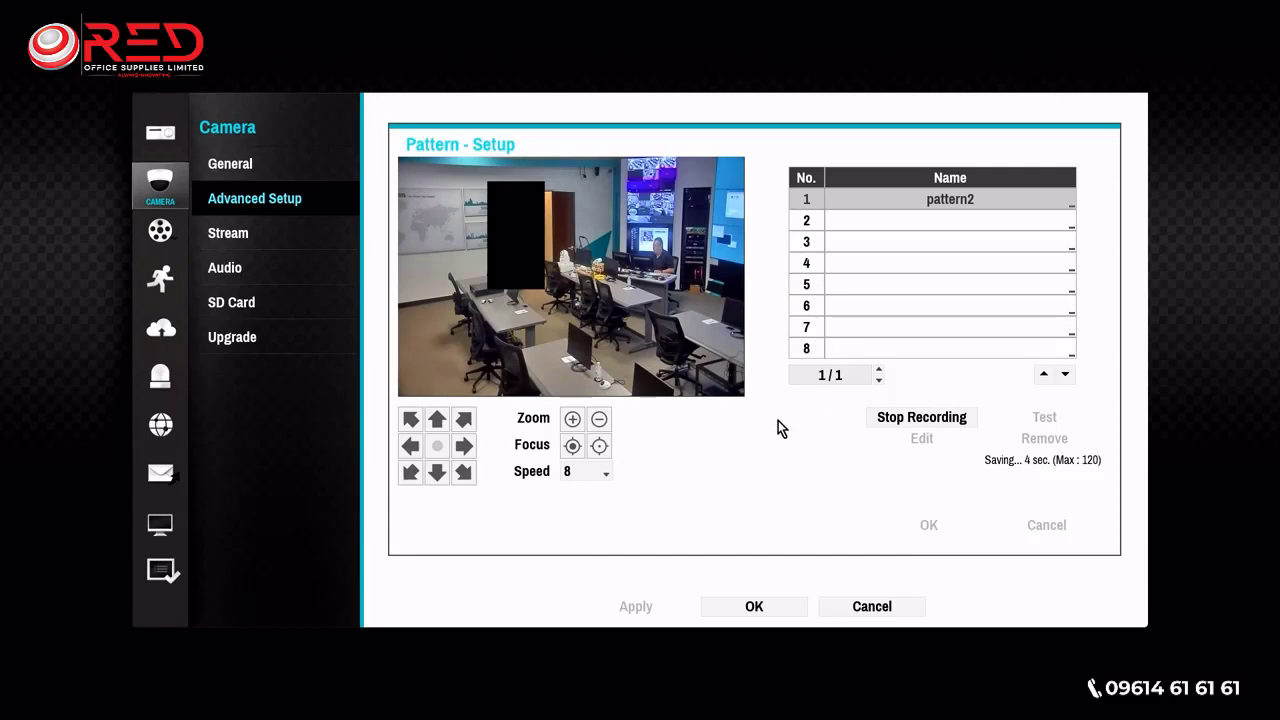
- Record the pattern by moving the camera right, up-right, down and left, zooming out and tilting up, and save the finished recording
left_click(463, 446)
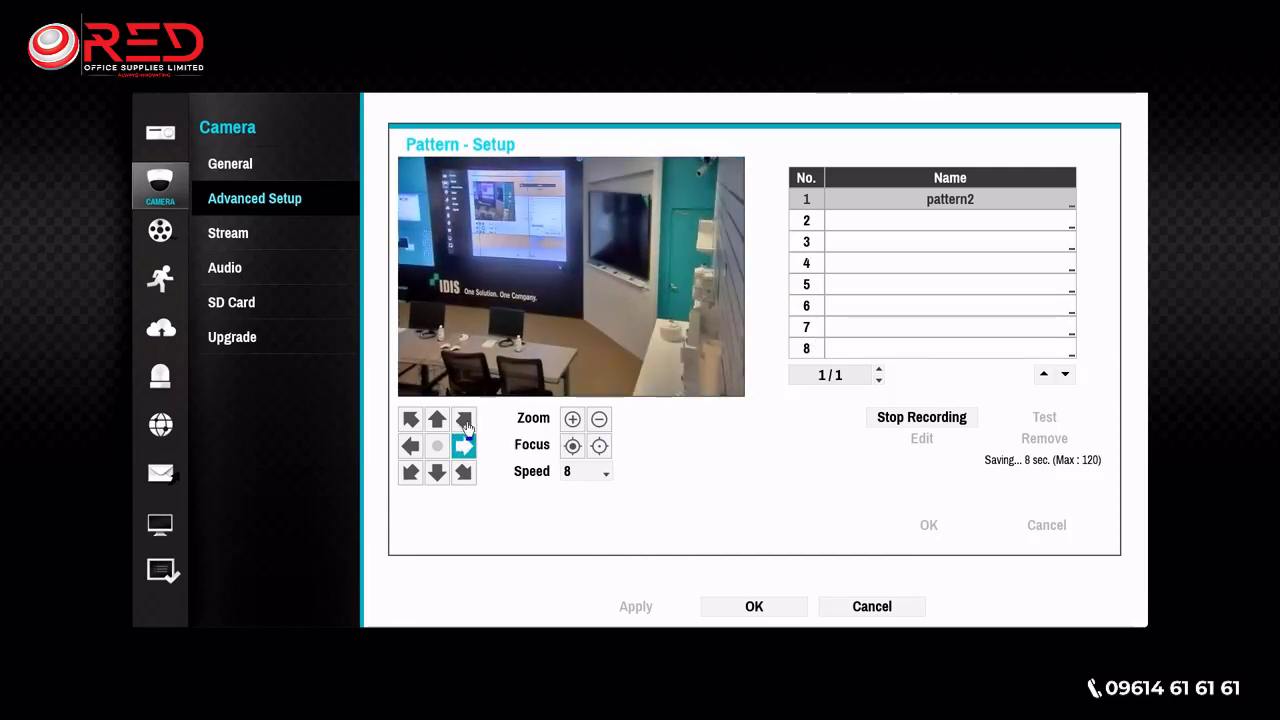
left_click(463, 420)
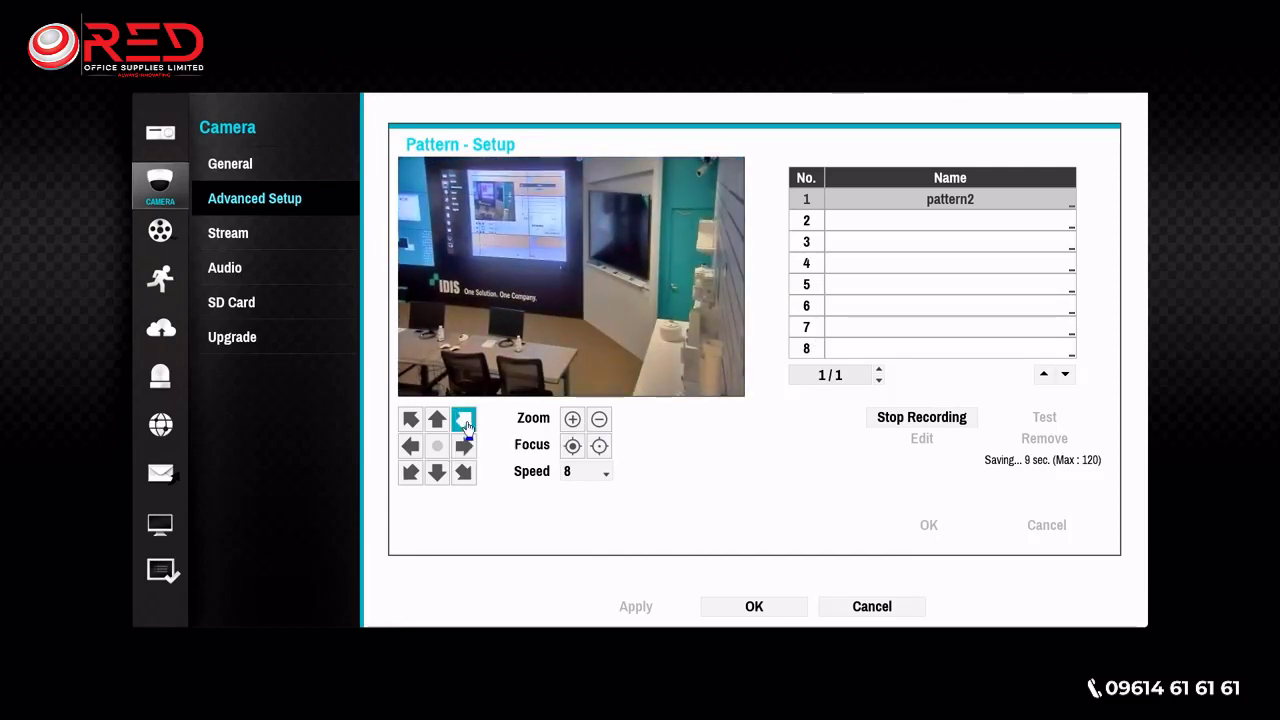
left_click(437, 473)
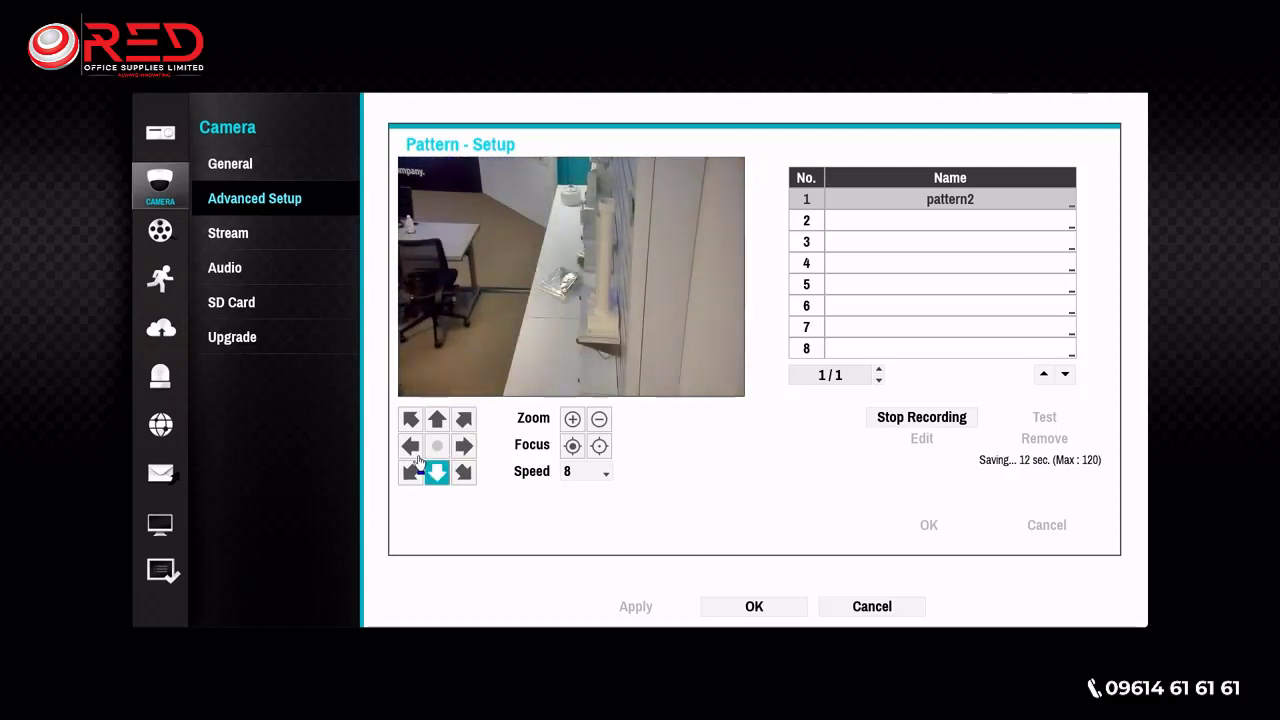
left_click(410, 447)
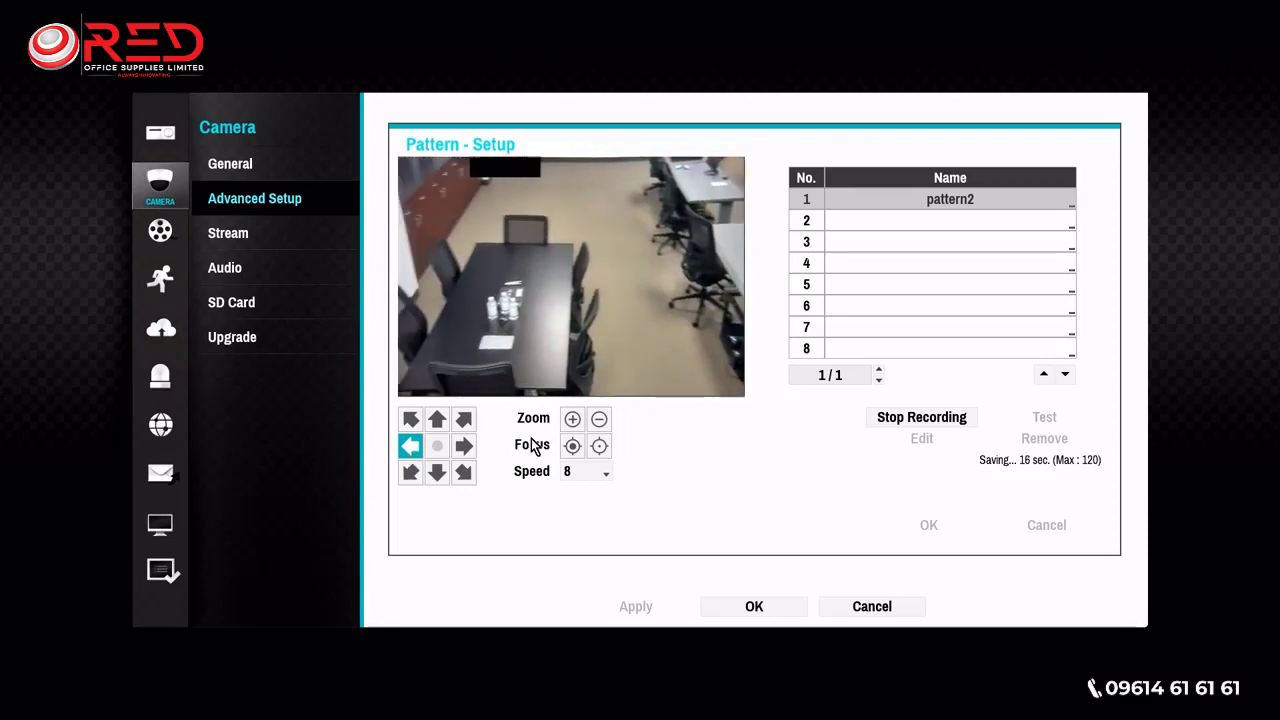
left_click(599, 421)
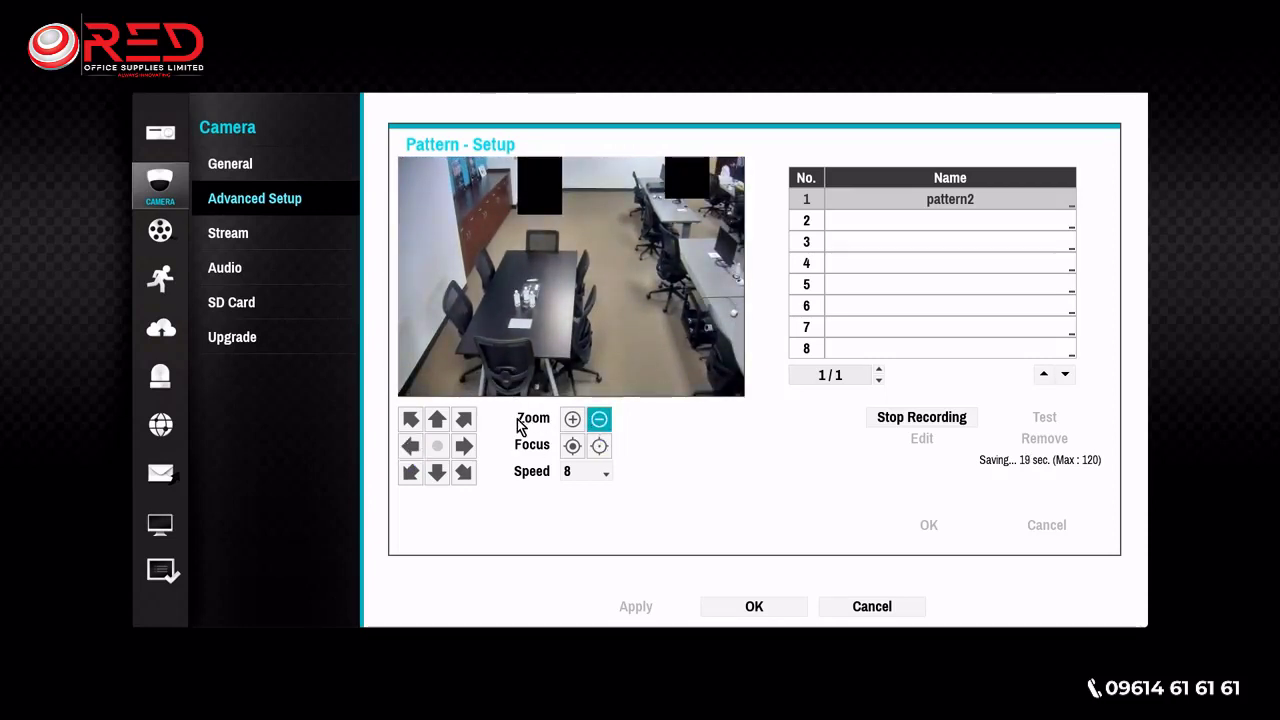
left_click(437, 421)
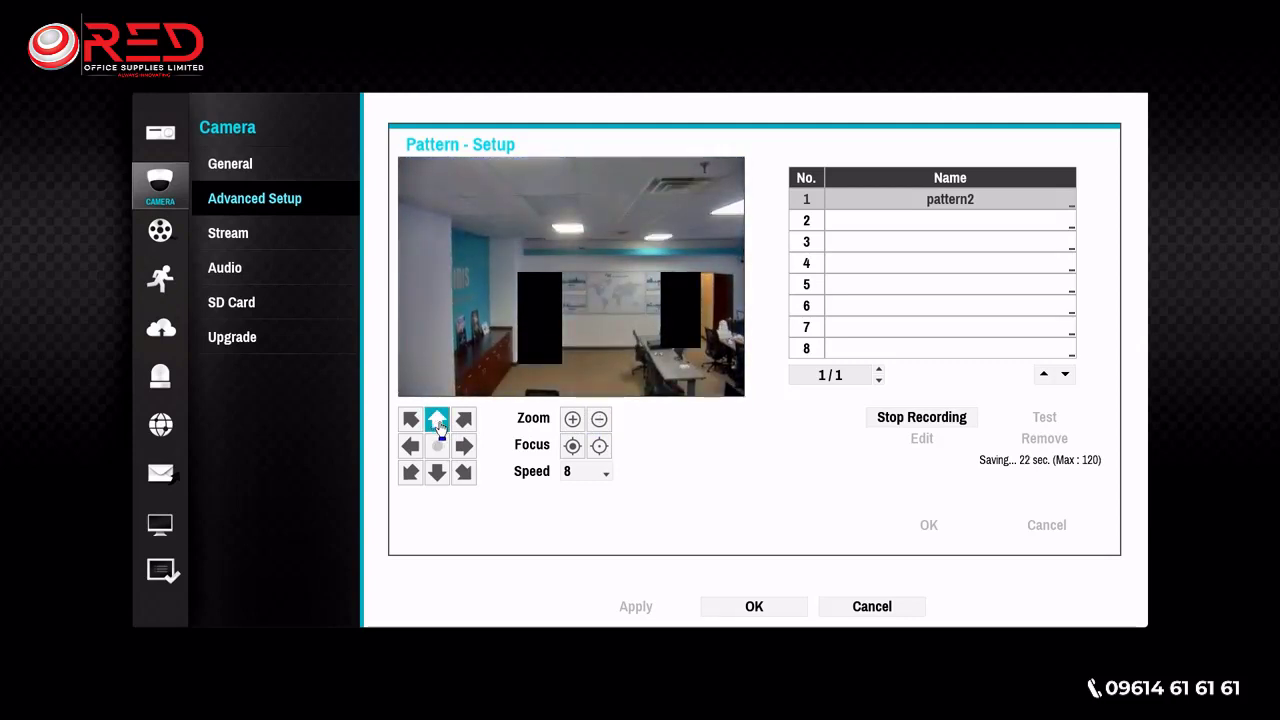
left_click(880, 420)
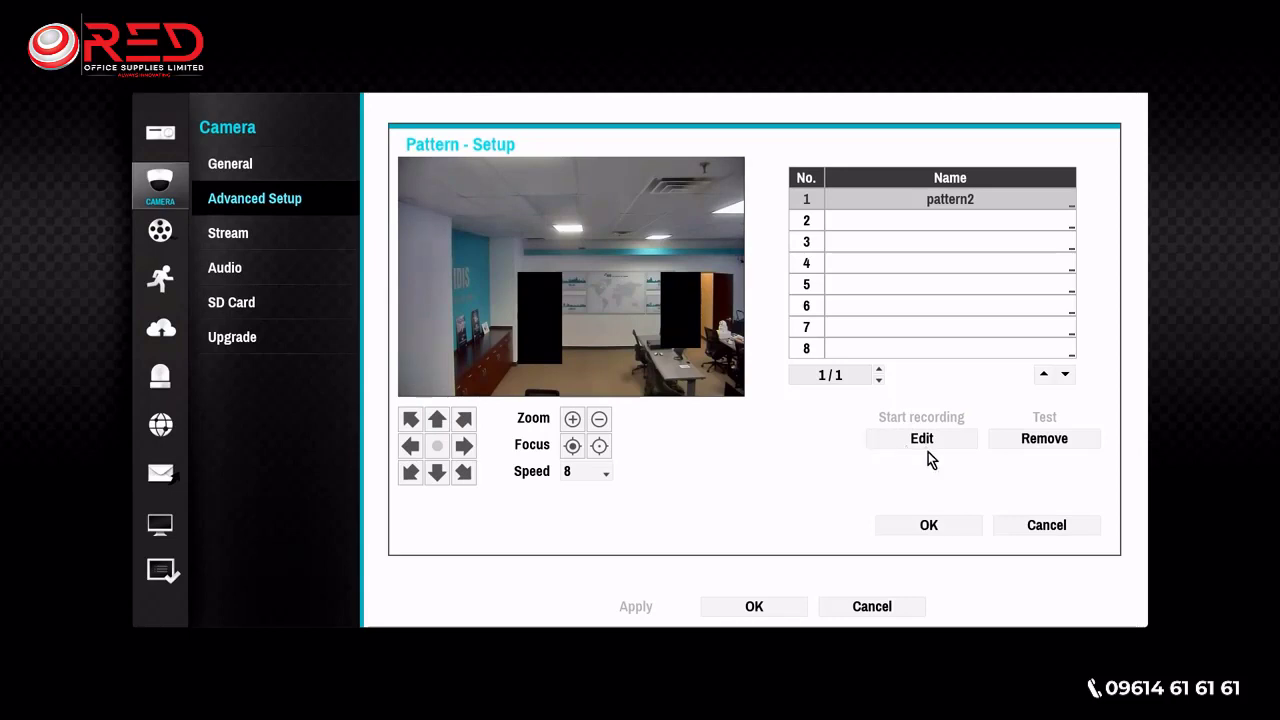
left_click(928, 527)
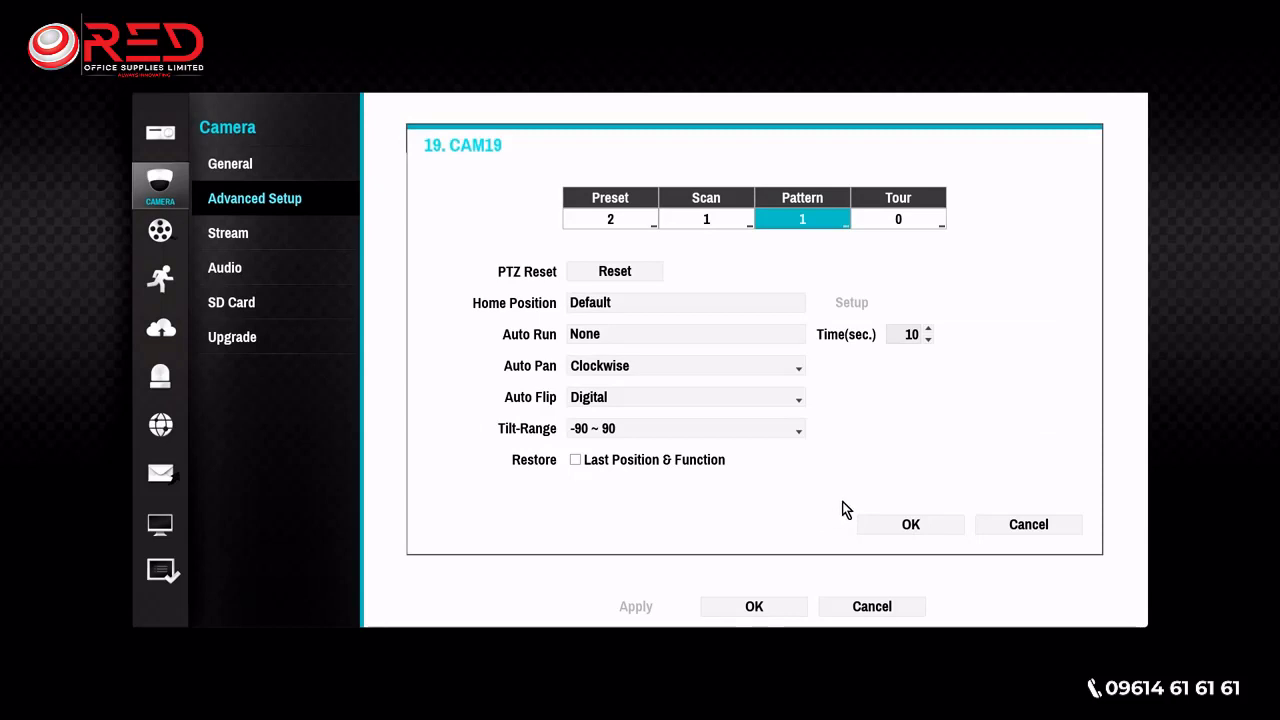
- Create tour number 1 for camera 19 with Preset 1 (preset1) as its first function, 5 seconds dwell time and speed 8
double_click(902, 222)
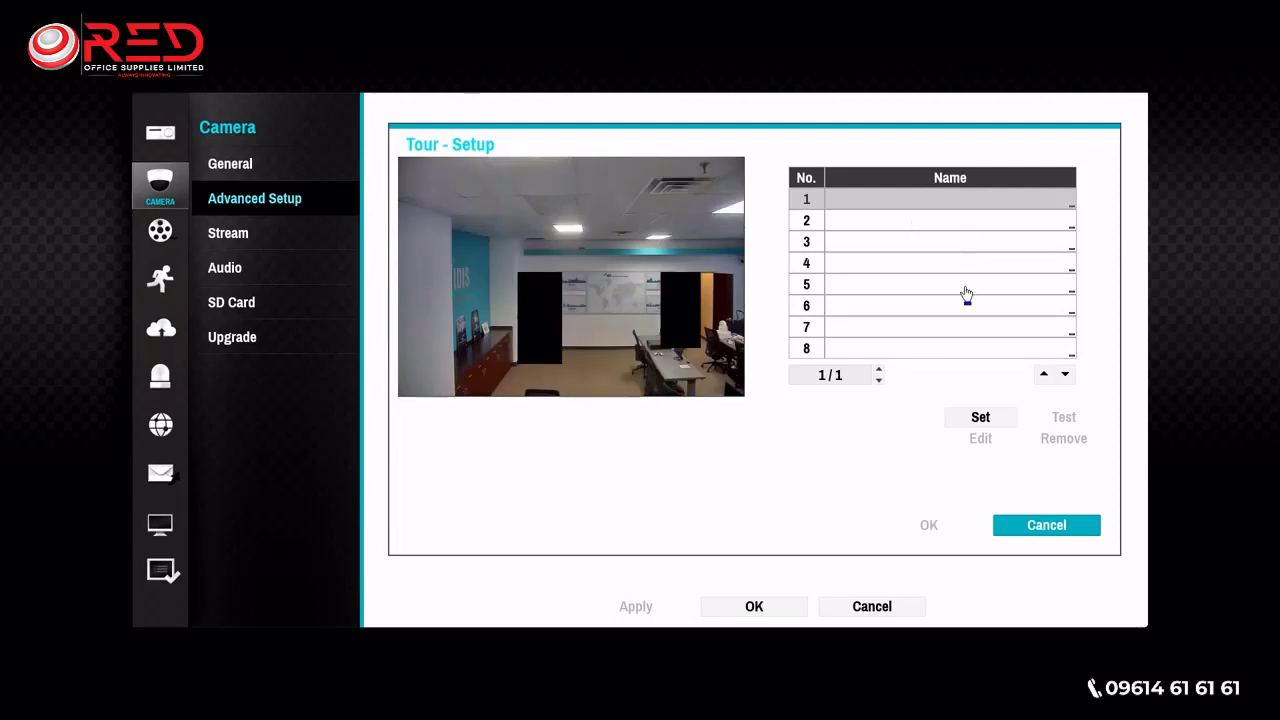
left_click(981, 418)
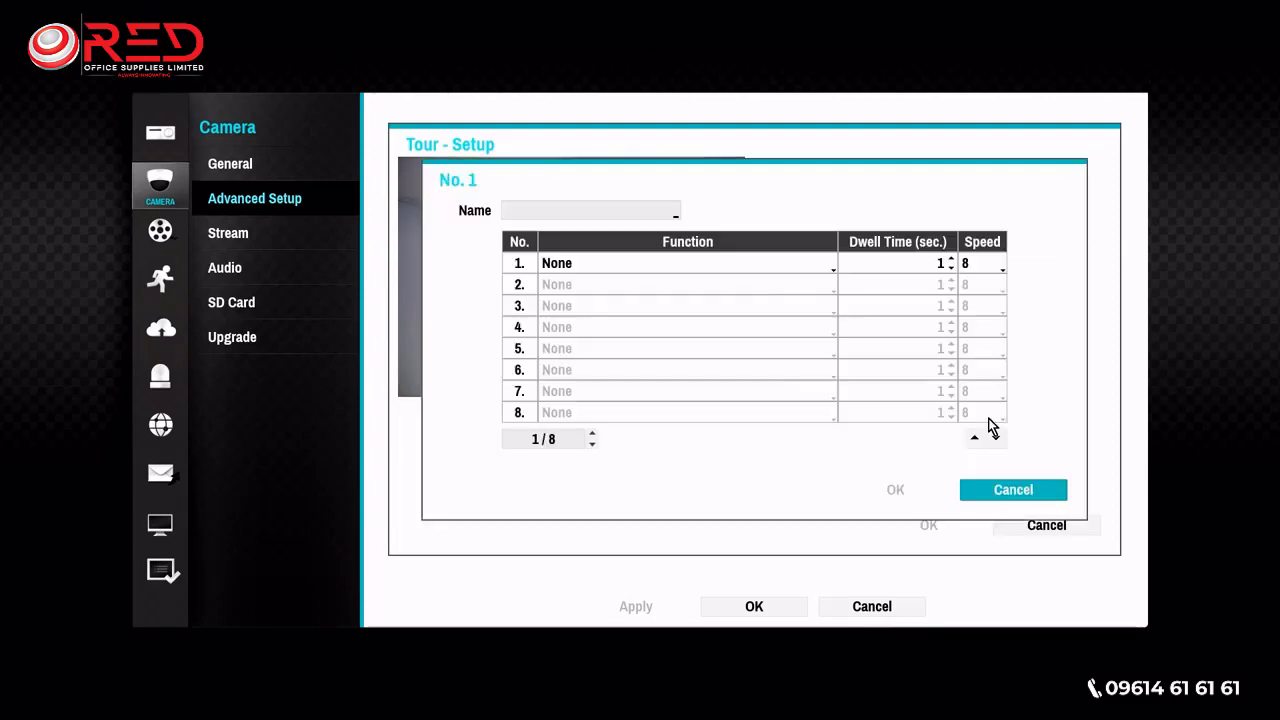
left_click(689, 265)
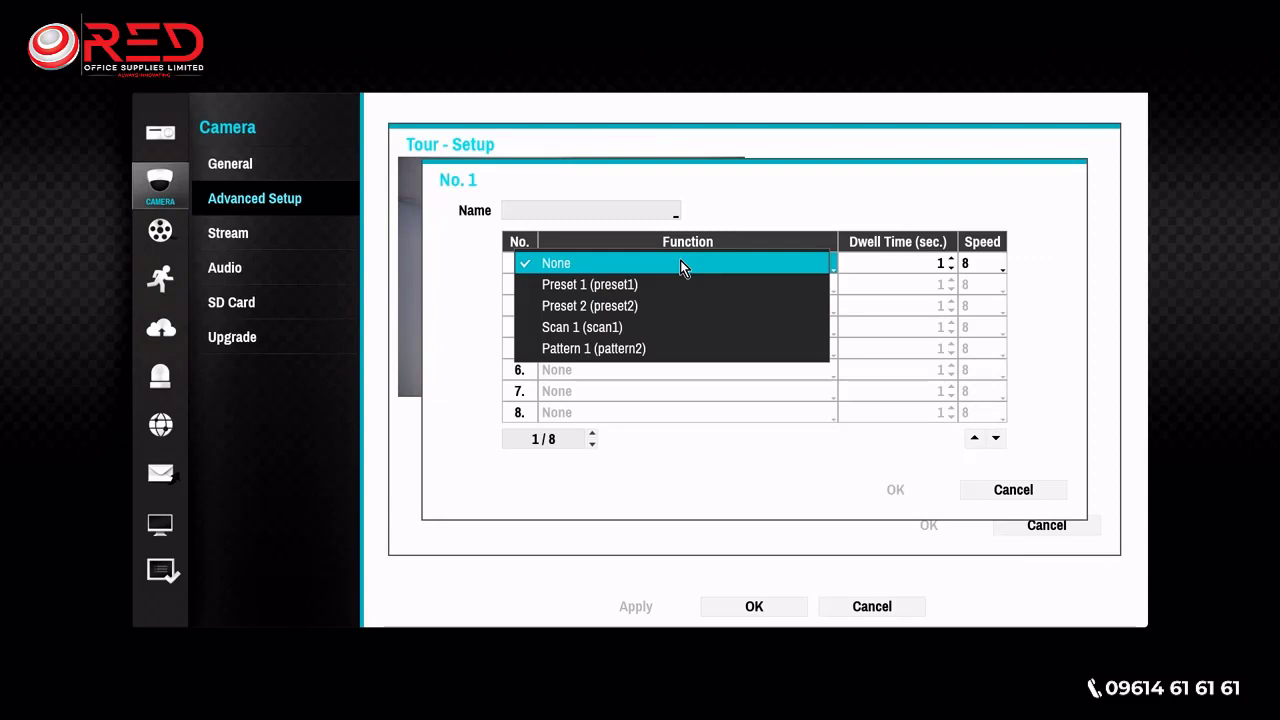
left_click(612, 285)
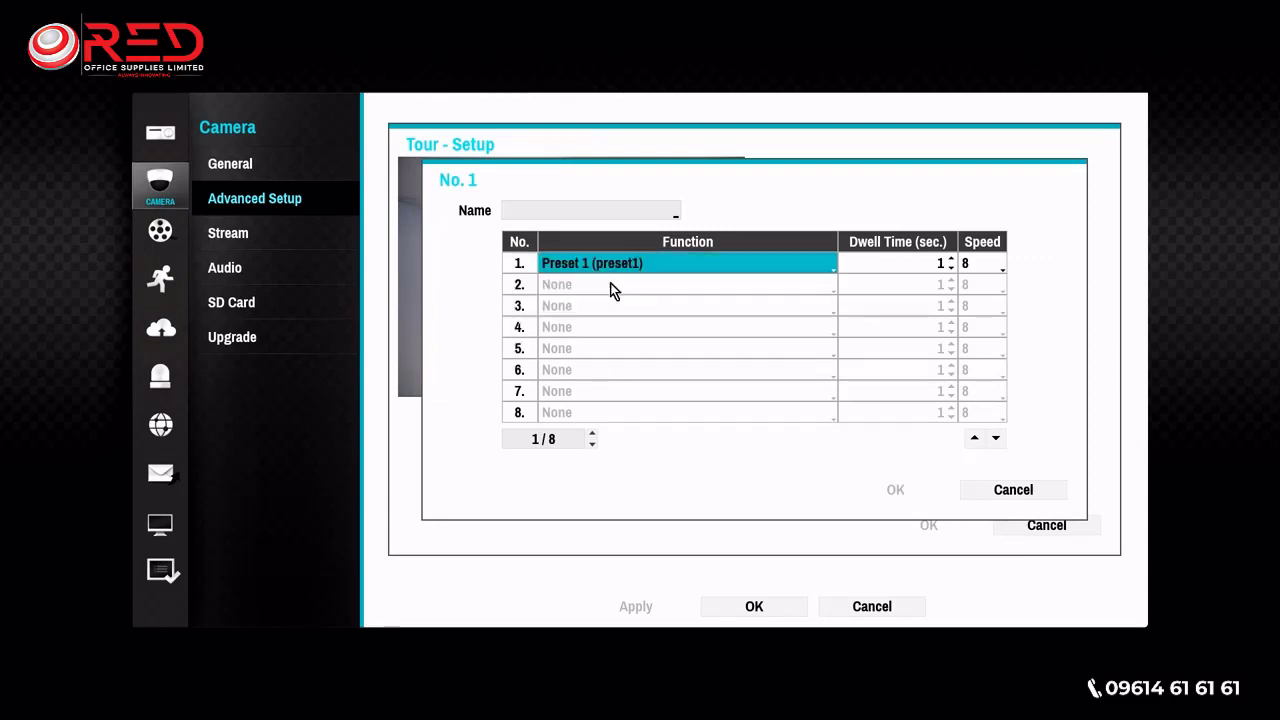
left_click(951, 259)
left_click(951, 259)
left_click(951, 259)
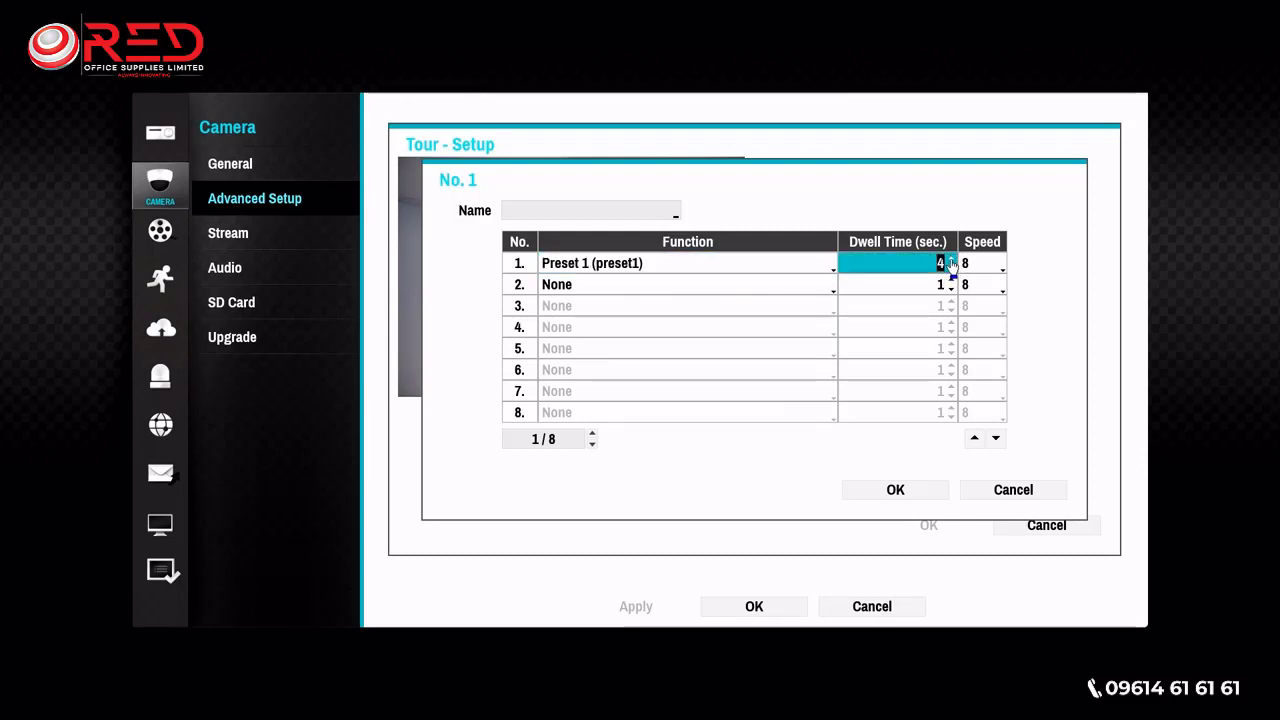
left_click(951, 259)
left_click(972, 266)
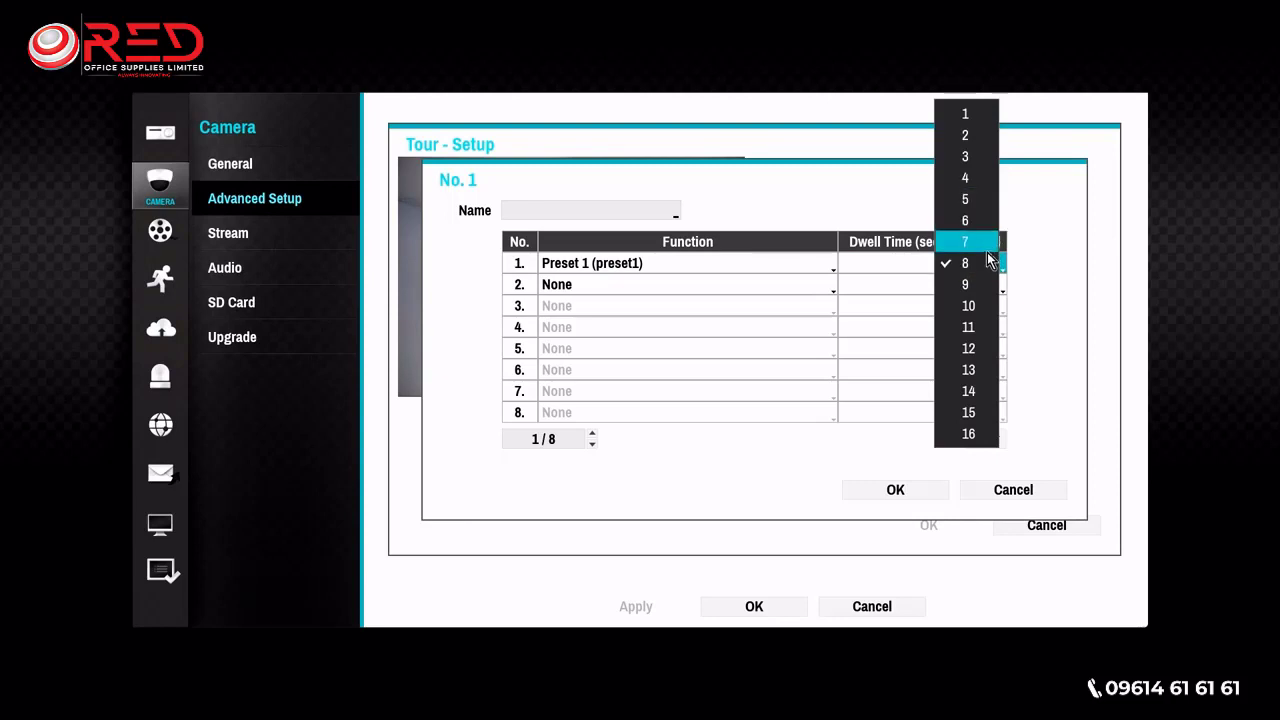
left_click(986, 263)
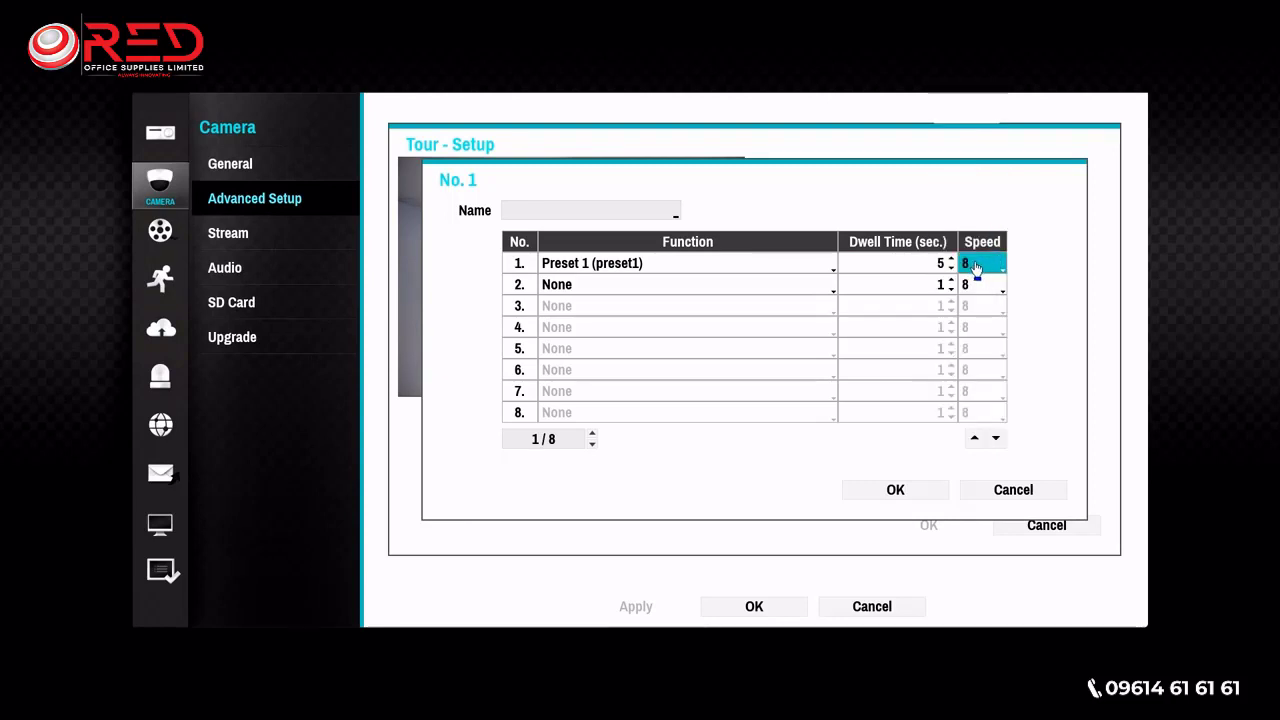
- Add Preset 2 (preset2) with 5 seconds dwell time and Pattern 1 (pattern2) with 4 seconds as the tour's second and third functions
left_click(653, 290)
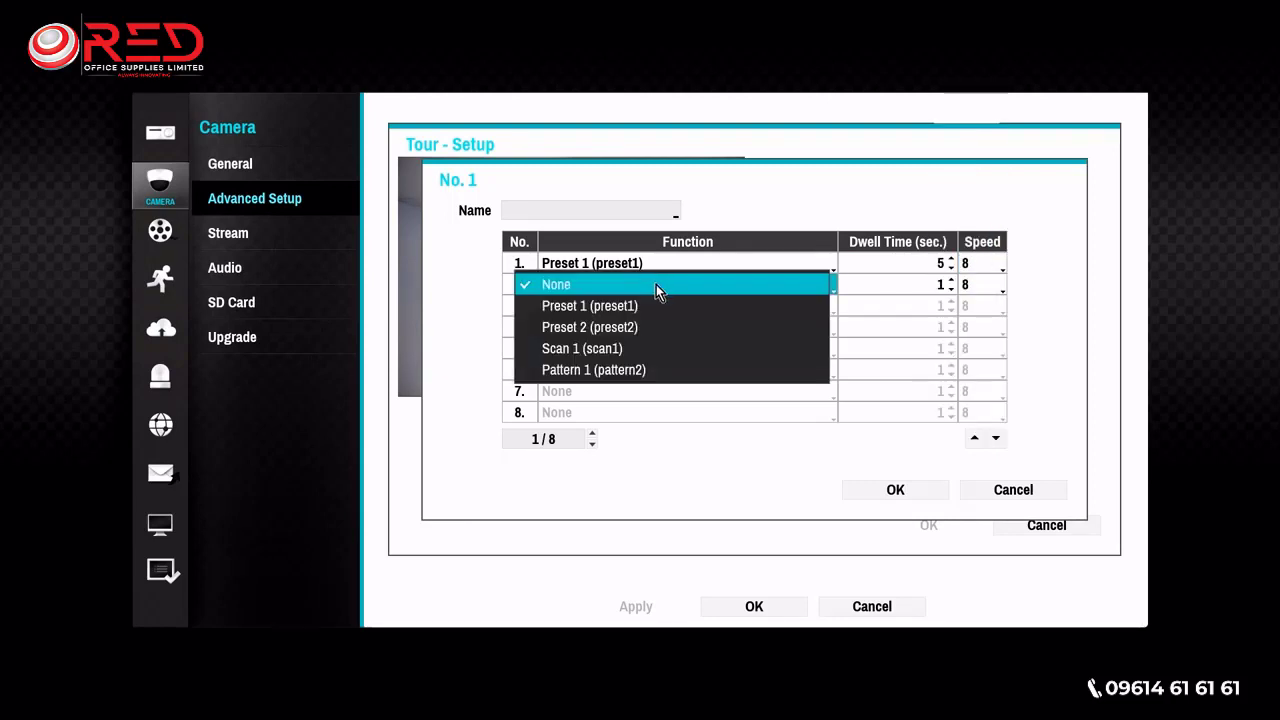
left_click(669, 334)
left_click(950, 285)
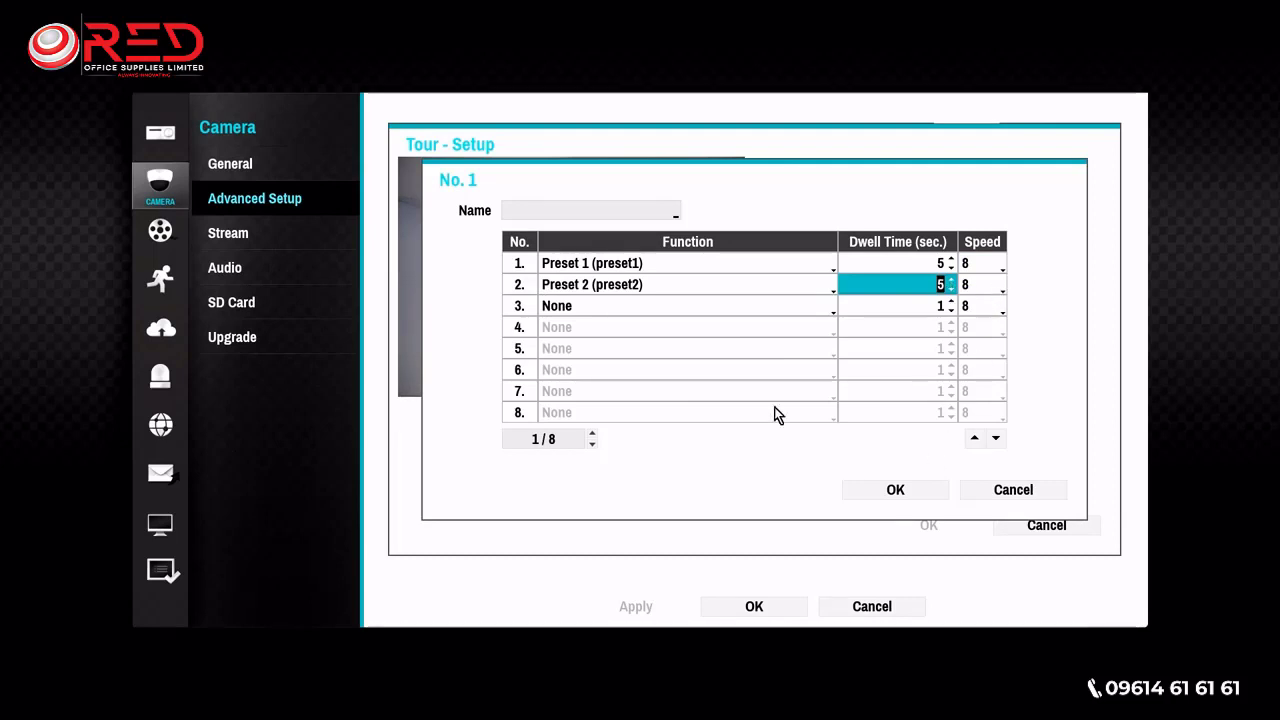
left_click(741, 307)
left_click(747, 391)
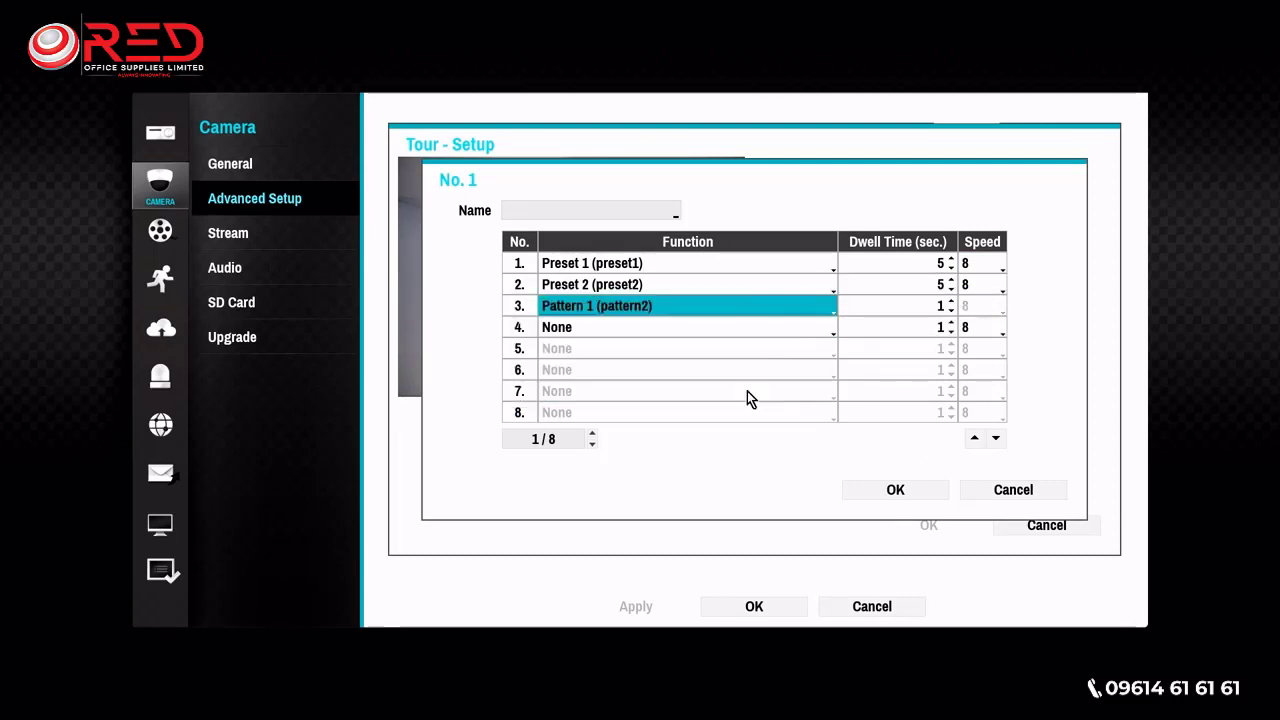
left_click(948, 304)
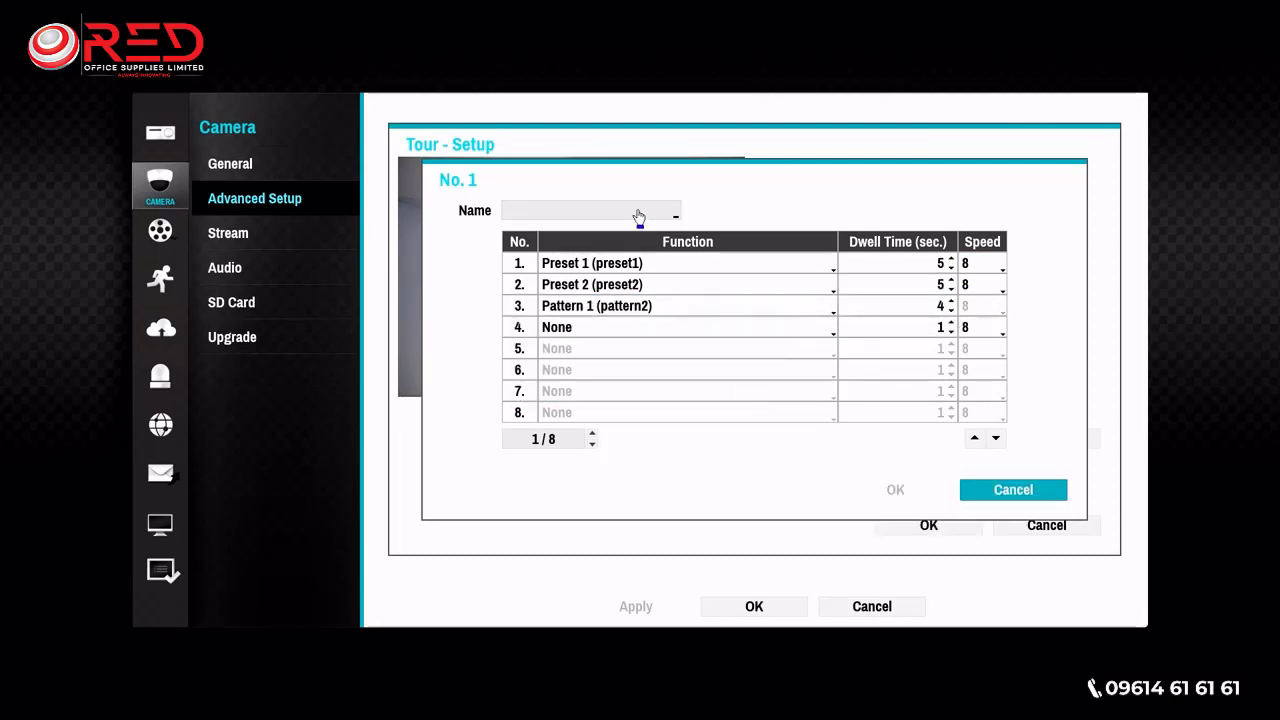
- Name the tour tour1, save the PTZ setup and apply the camera settings to return to live view
left_click(639, 218)
type("tour1")
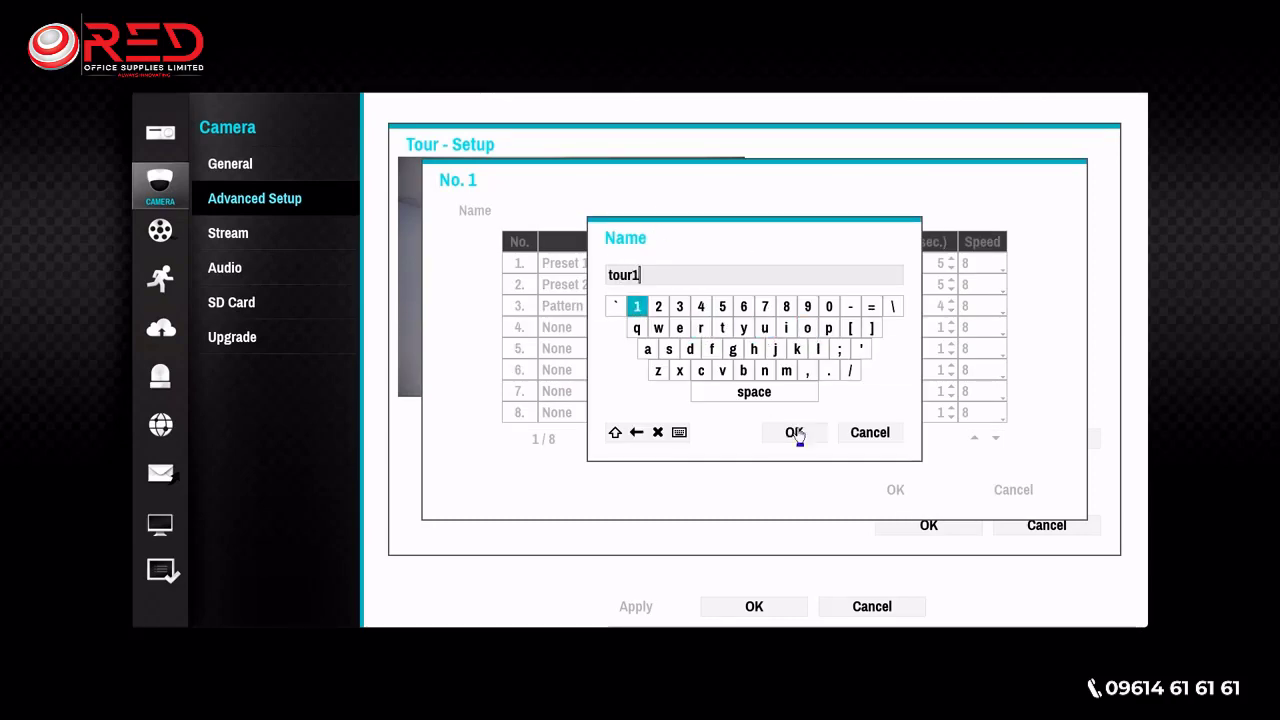
left_click(794, 432)
left_click(898, 489)
left_click(929, 525)
left_click(910, 524)
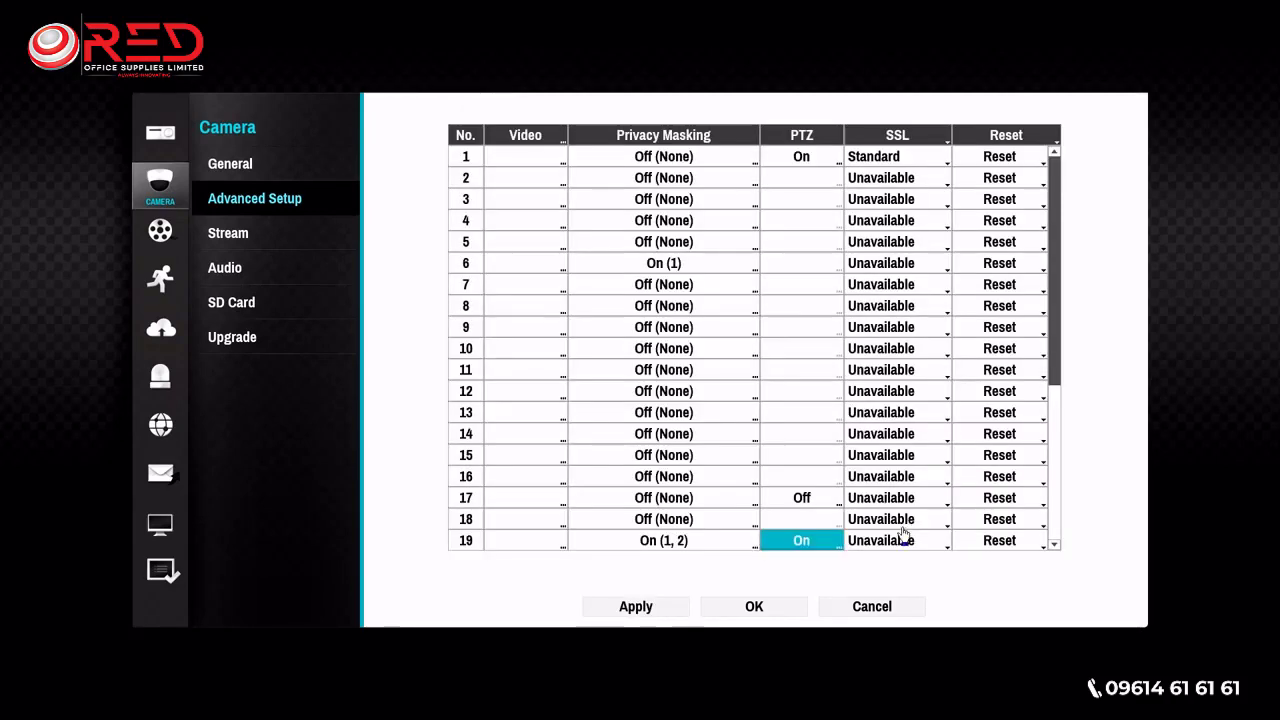
left_click(636, 606)
left_click(754, 606)
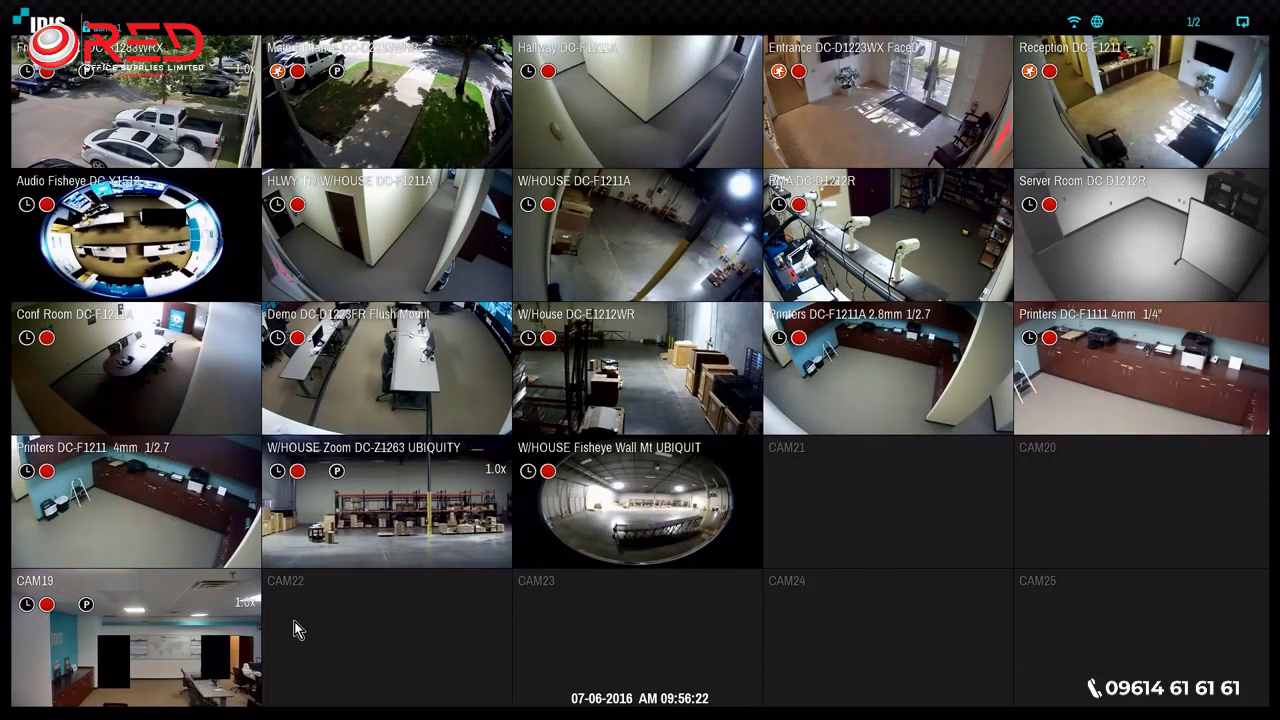
- Show camera 19 full screen, enter PTZ control and examine its auto pan, scan, tour and pattern options
left_click(233, 619)
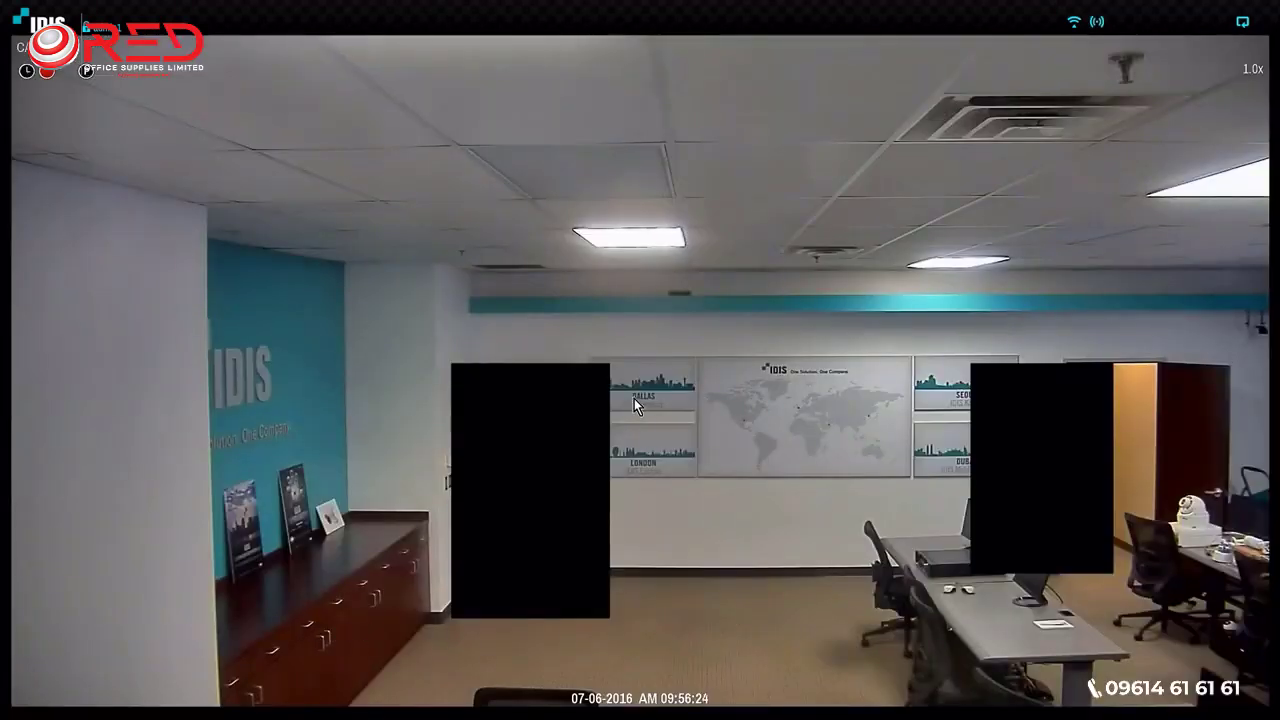
right_click(634, 314)
left_click(670, 325)
right_click(699, 327)
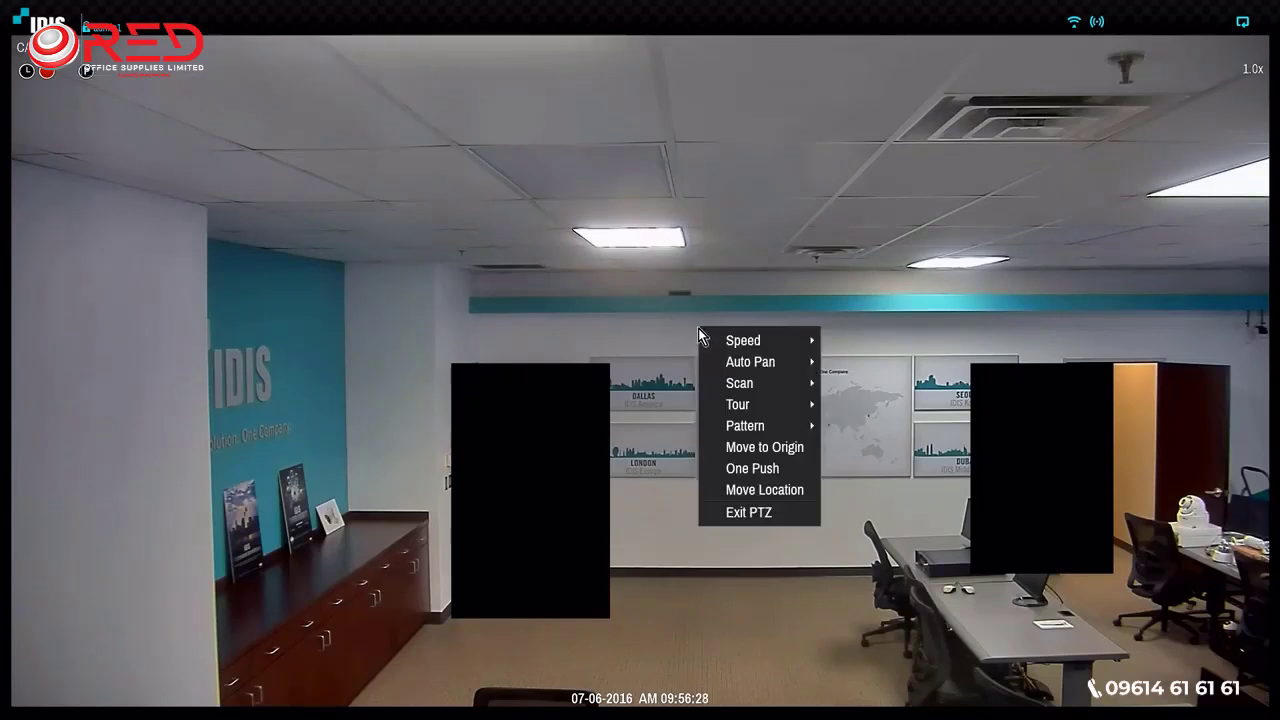
mouse_move(748, 365)
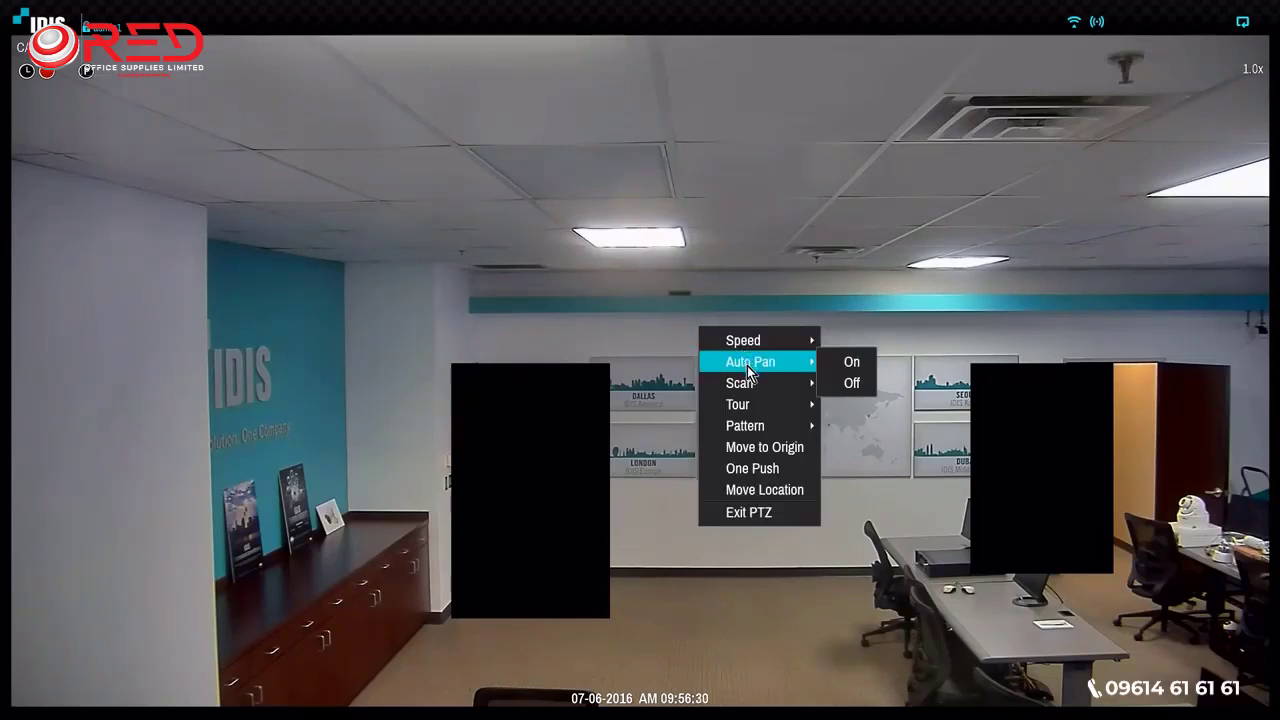
mouse_move(853, 388)
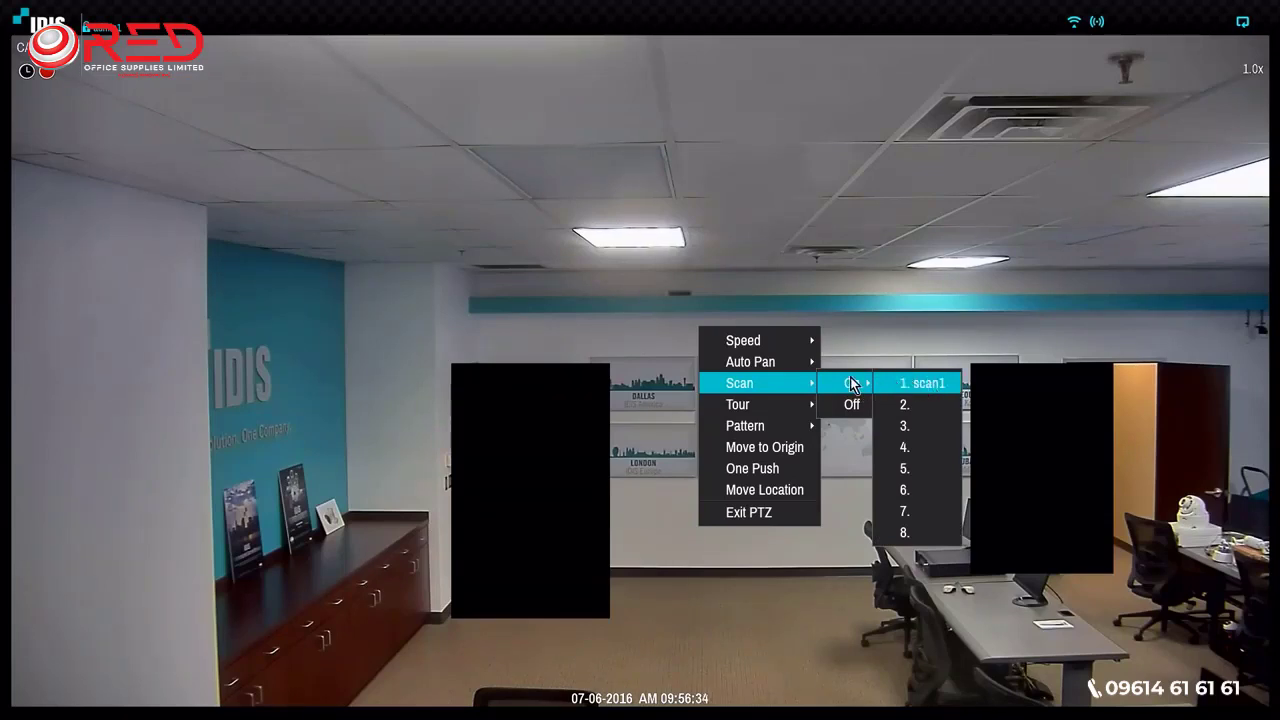
mouse_move(775, 408)
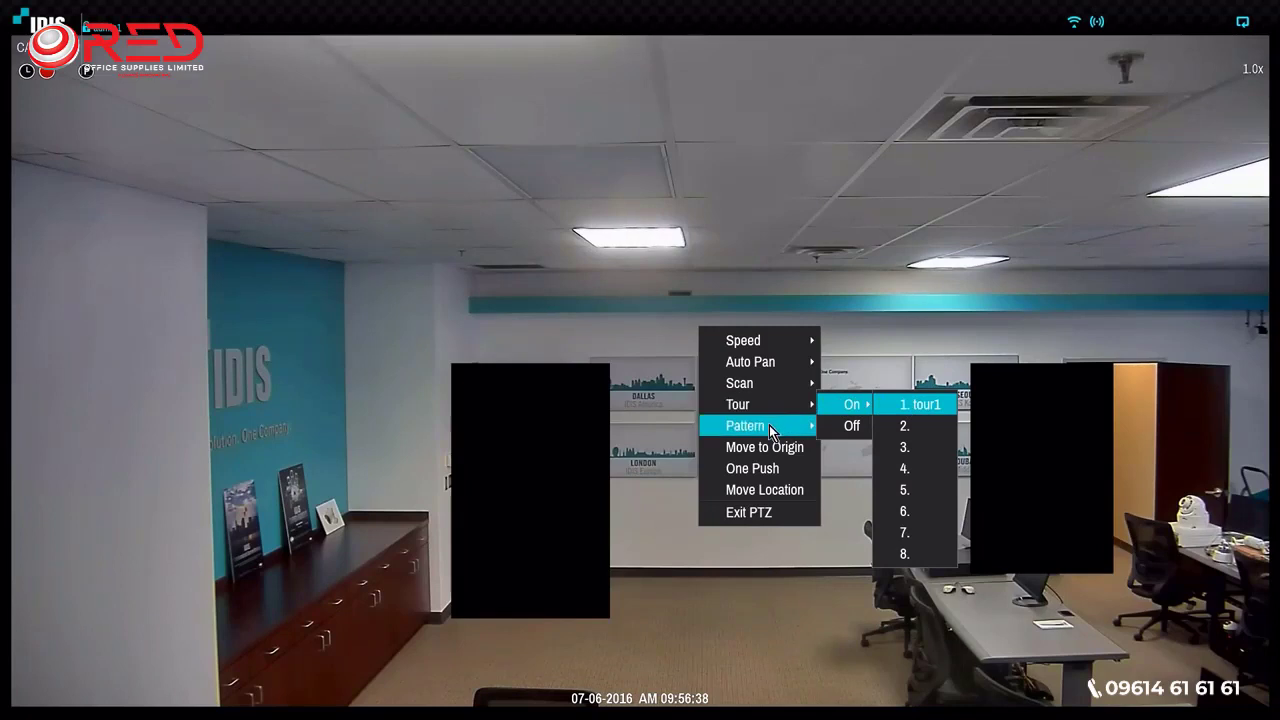
mouse_move(851, 425)
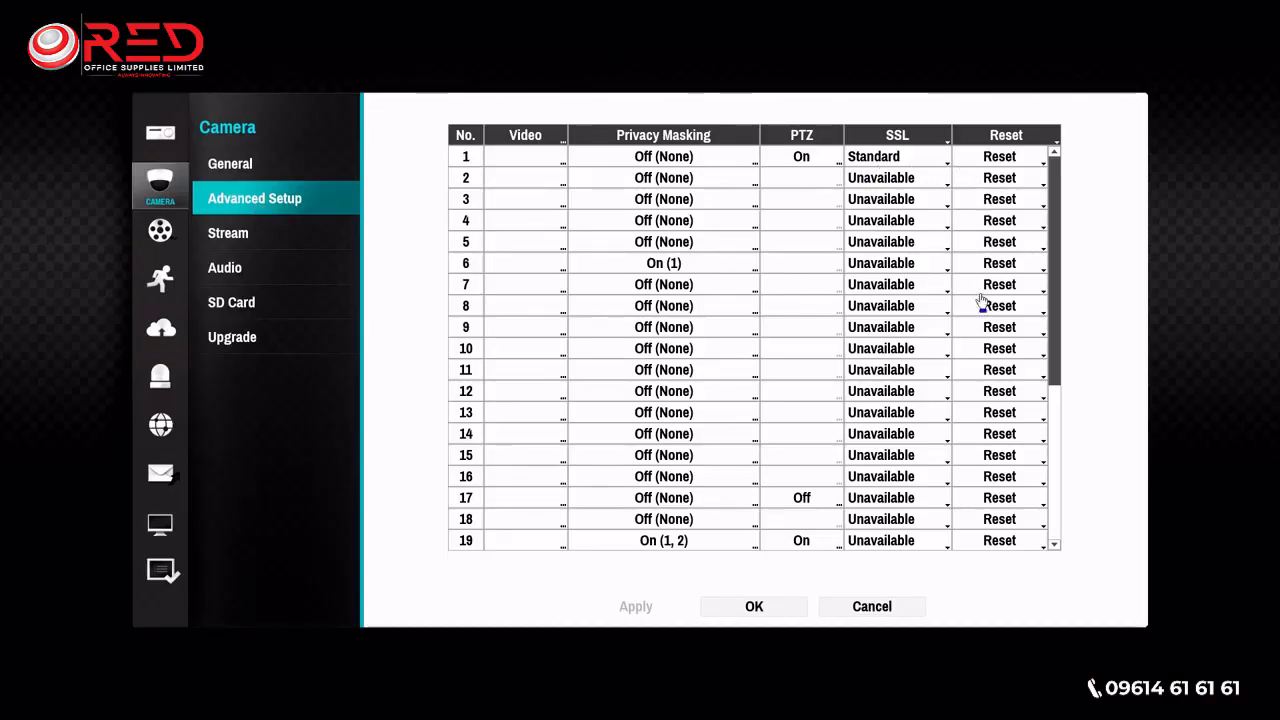
- Examine the reset options for camera 19 in the advanced camera setup without choosing one
left_click(1044, 548)
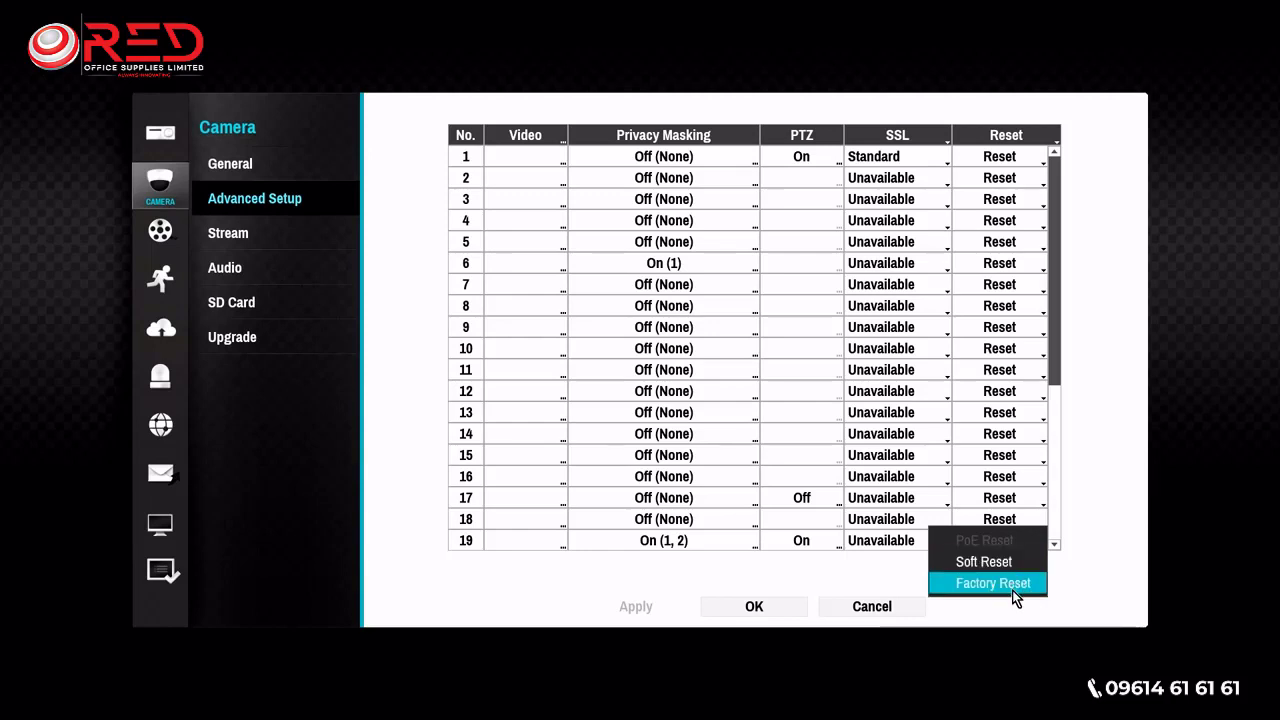
left_click(1099, 545)
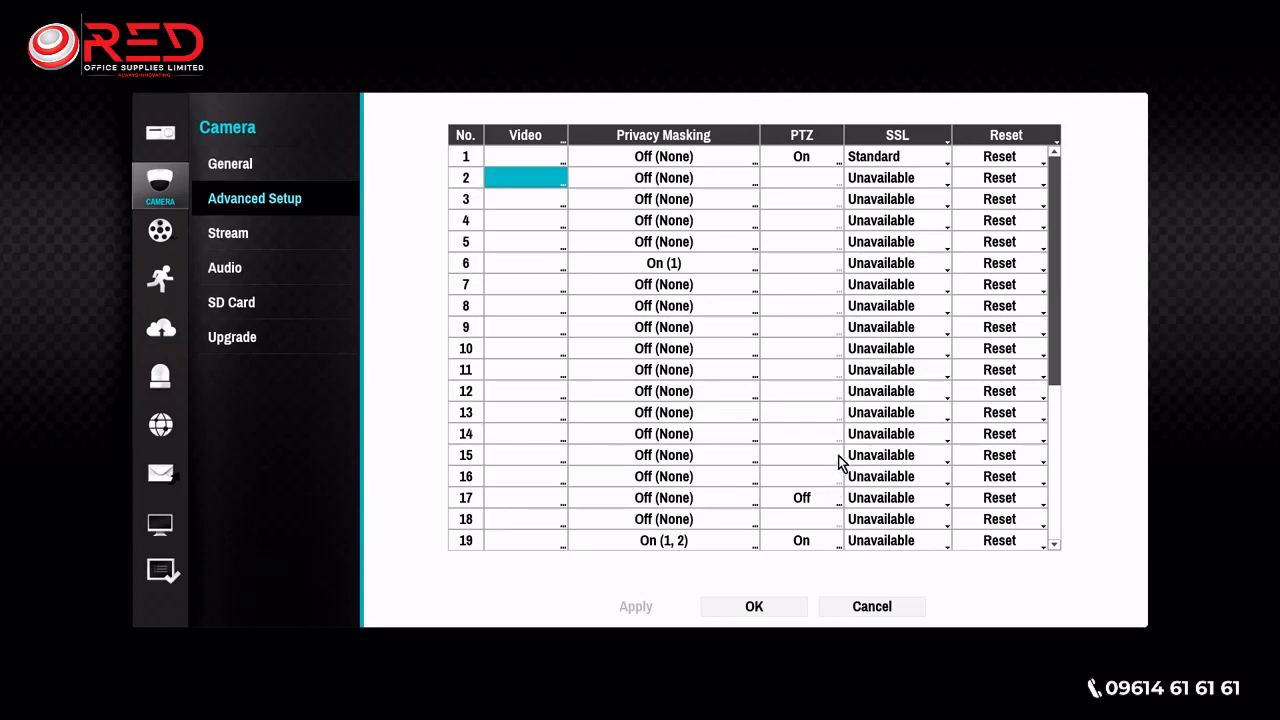
- Open the video settings of camera 2 and examine the backlight compensation, sharpness and noise filter options
double_click(548, 184)
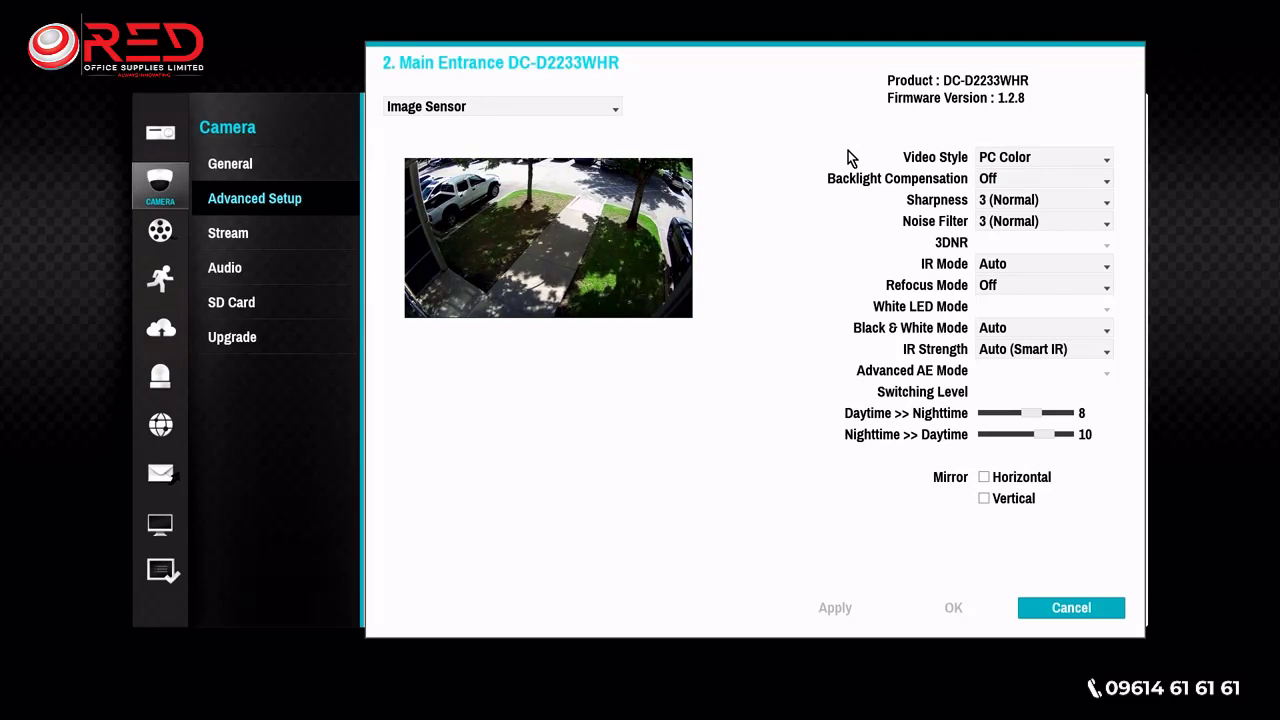
left_click(1106, 178)
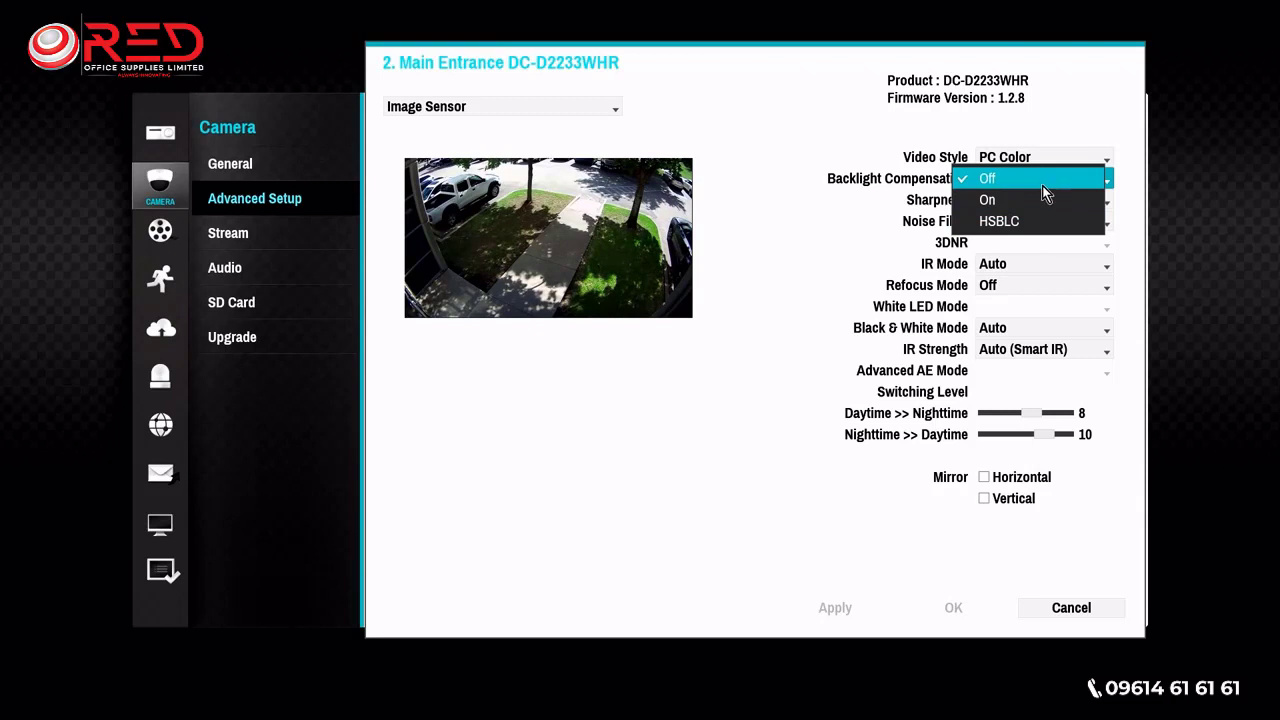
left_click(1136, 155)
left_click(1106, 202)
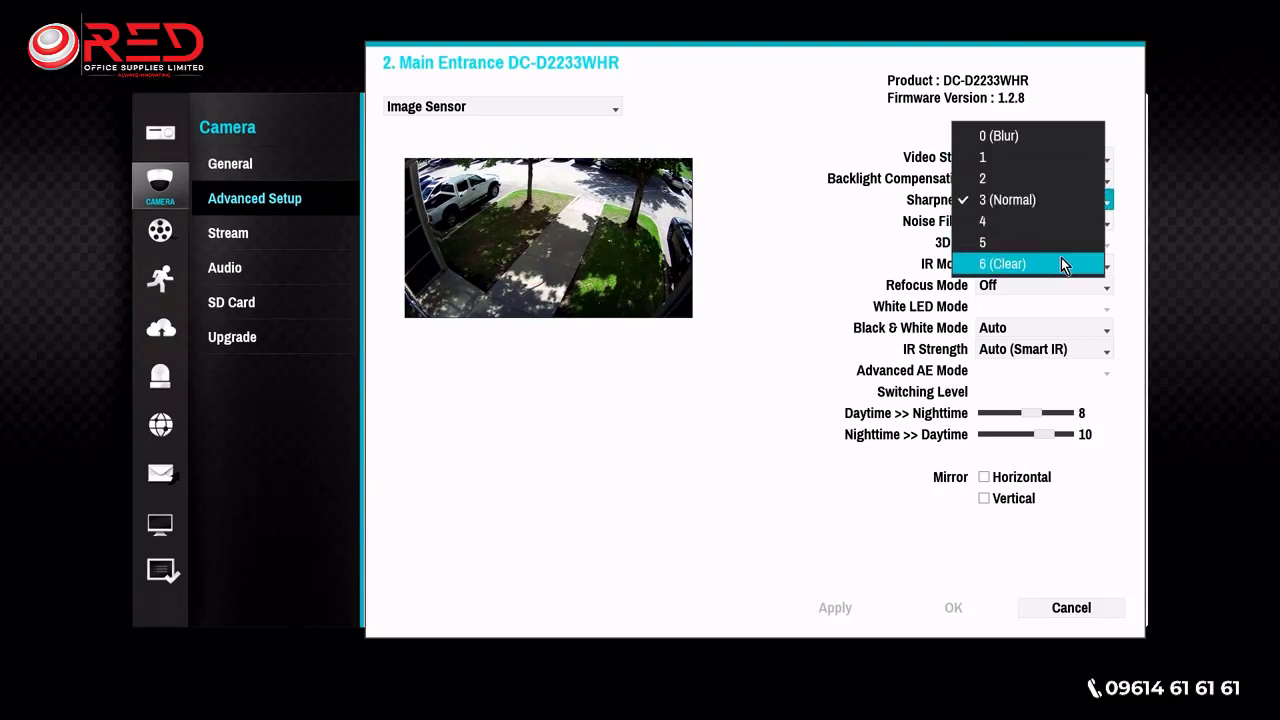
left_click(1134, 217)
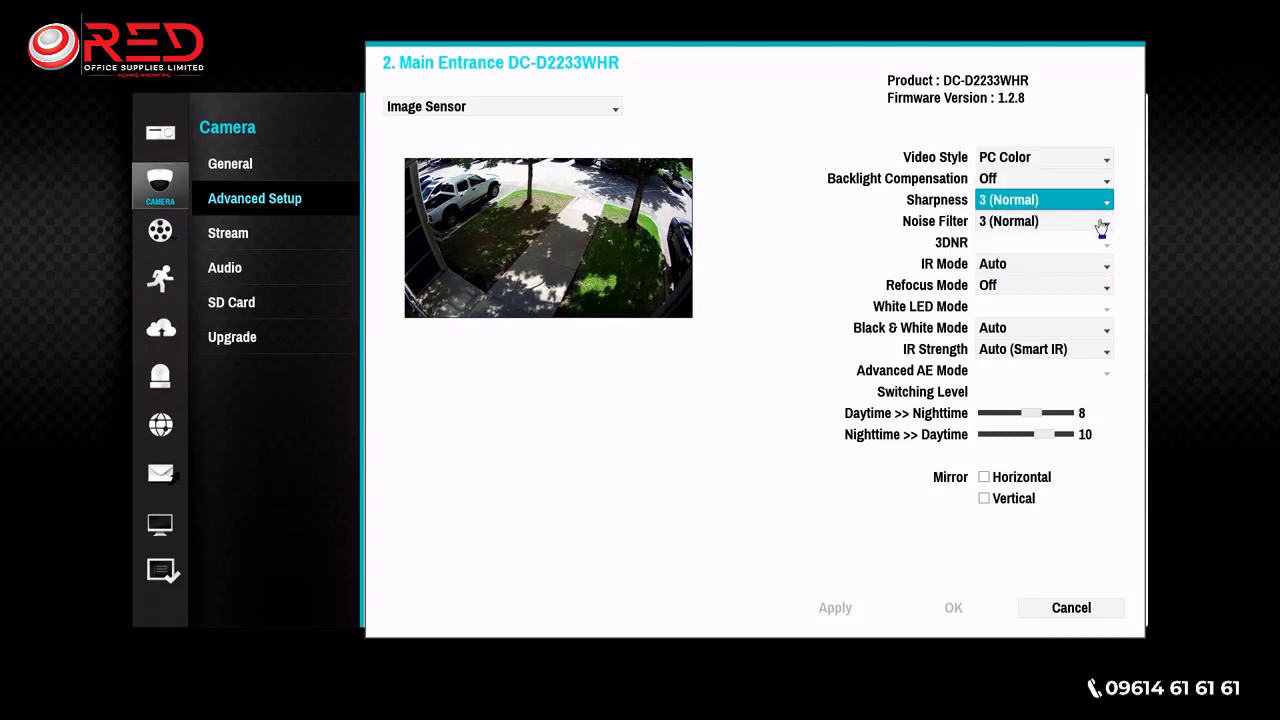
left_click(1099, 223)
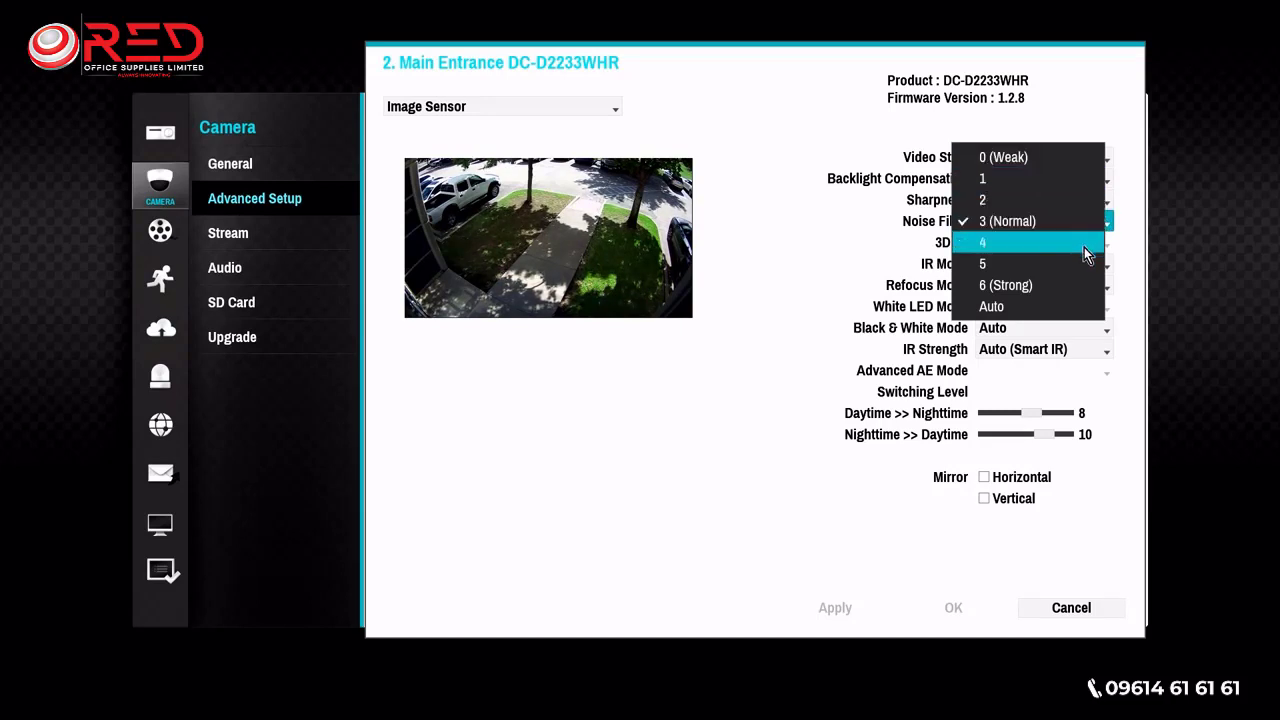
left_click(1134, 224)
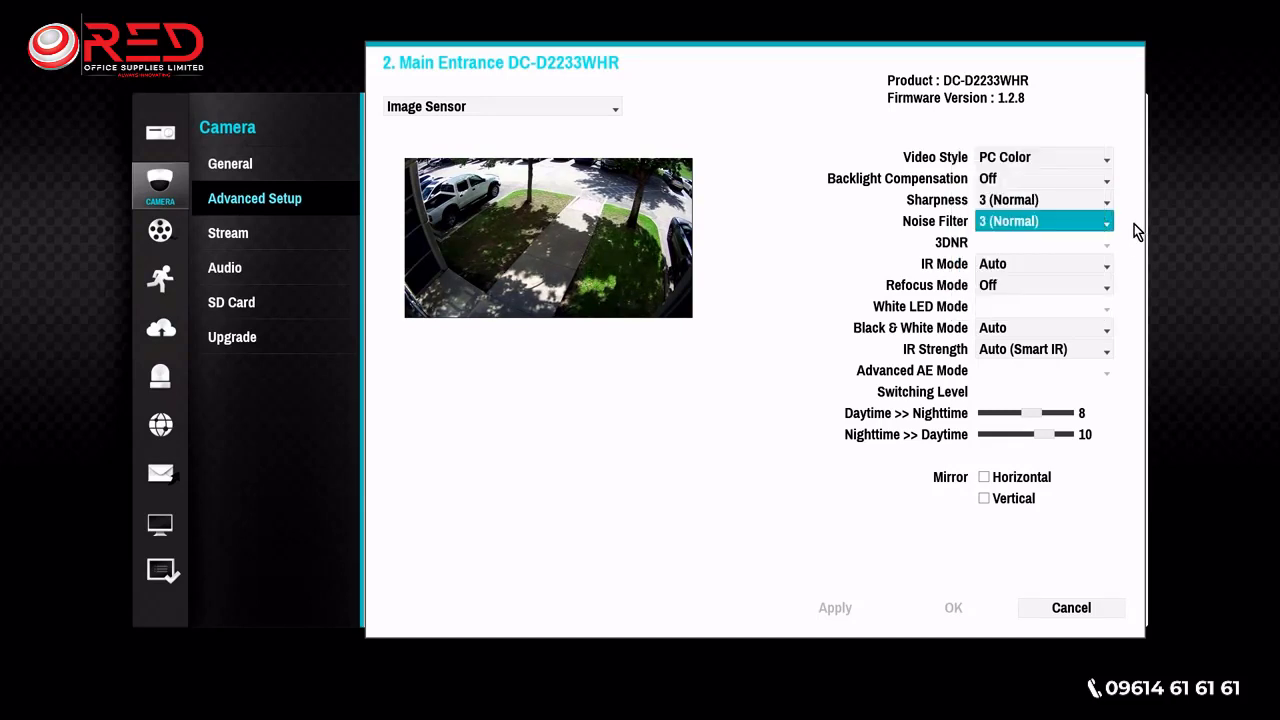
- Examine the image sensor options for IR mode, refocus mode, black and white mode and IR strength
left_click(1101, 265)
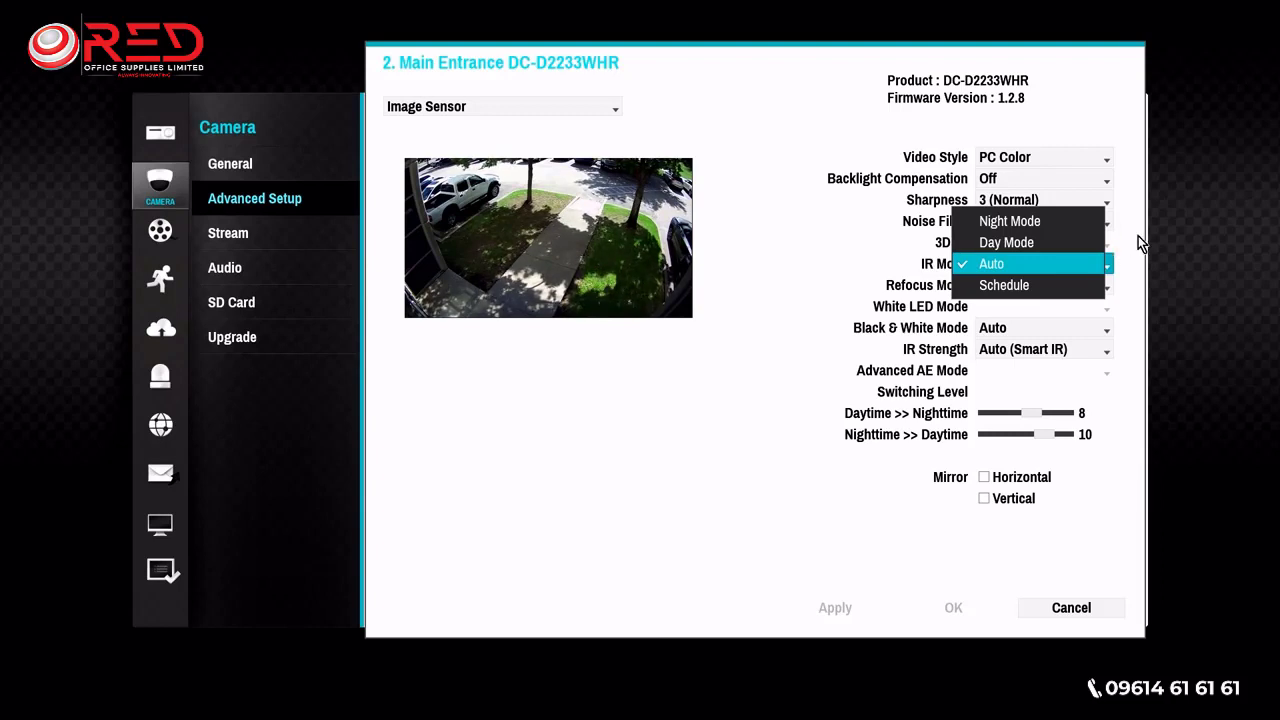
left_click(1139, 240)
left_click(1107, 287)
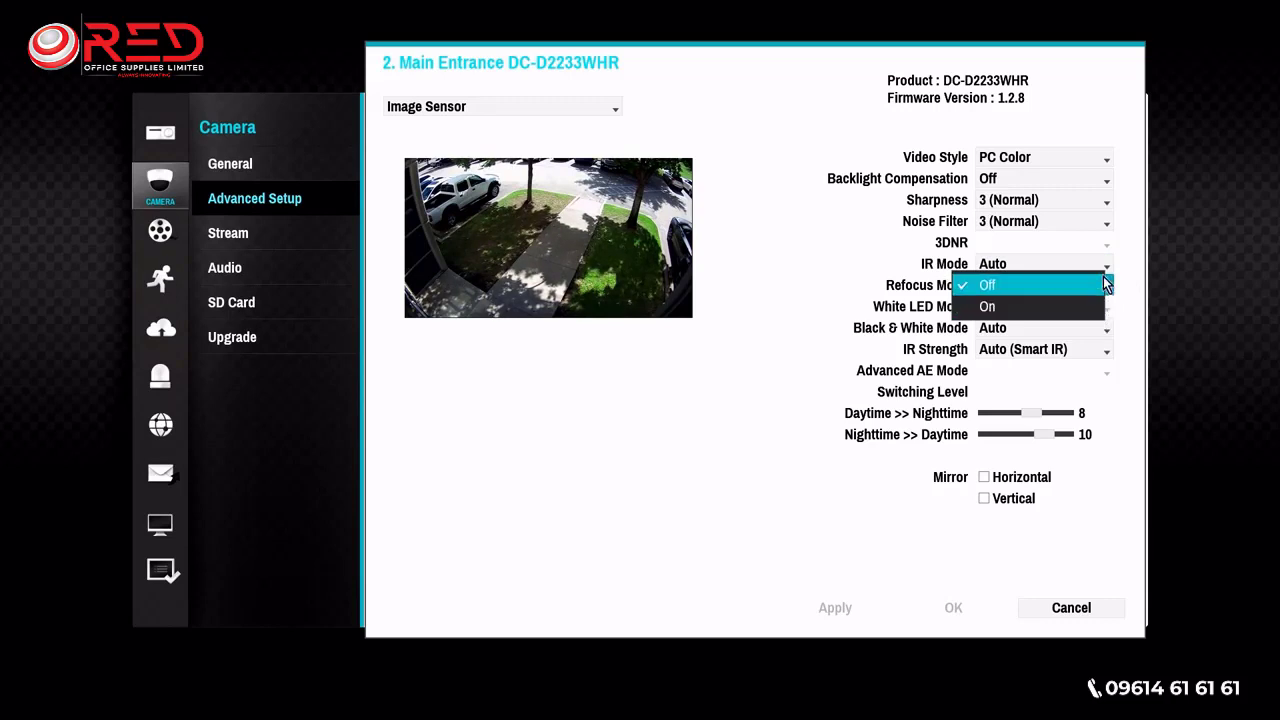
left_click(1102, 280)
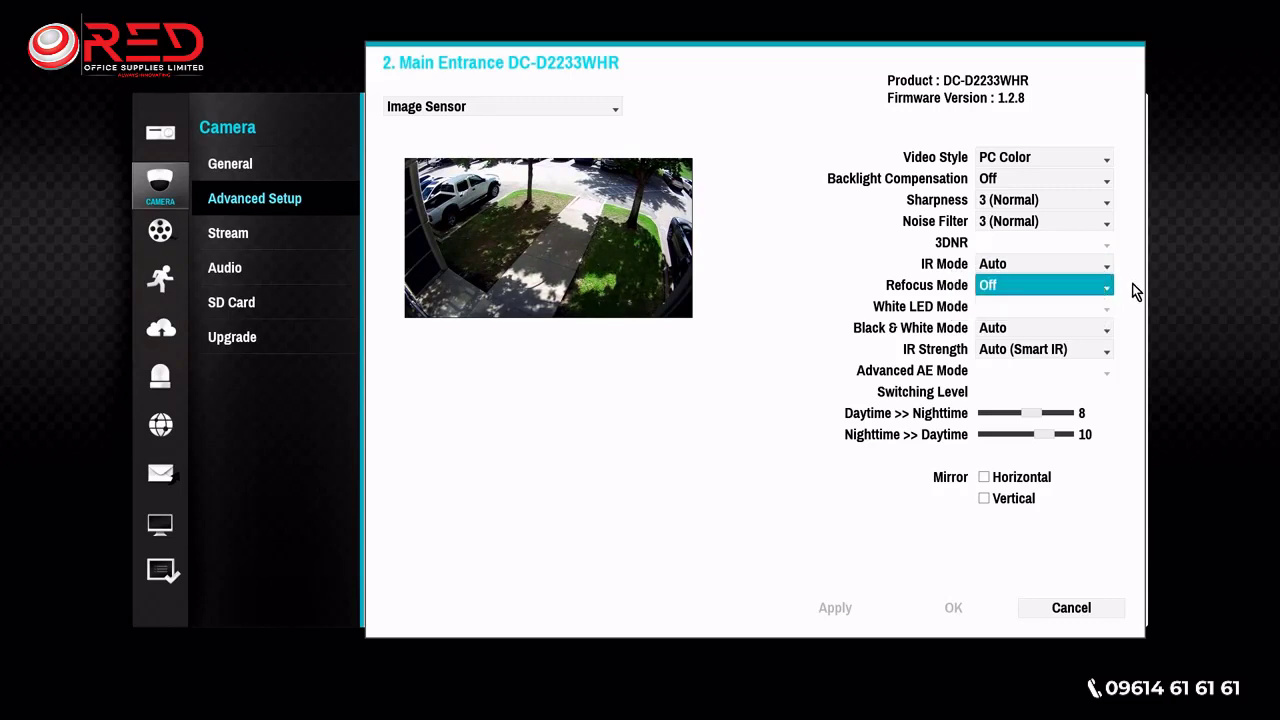
left_click(1099, 330)
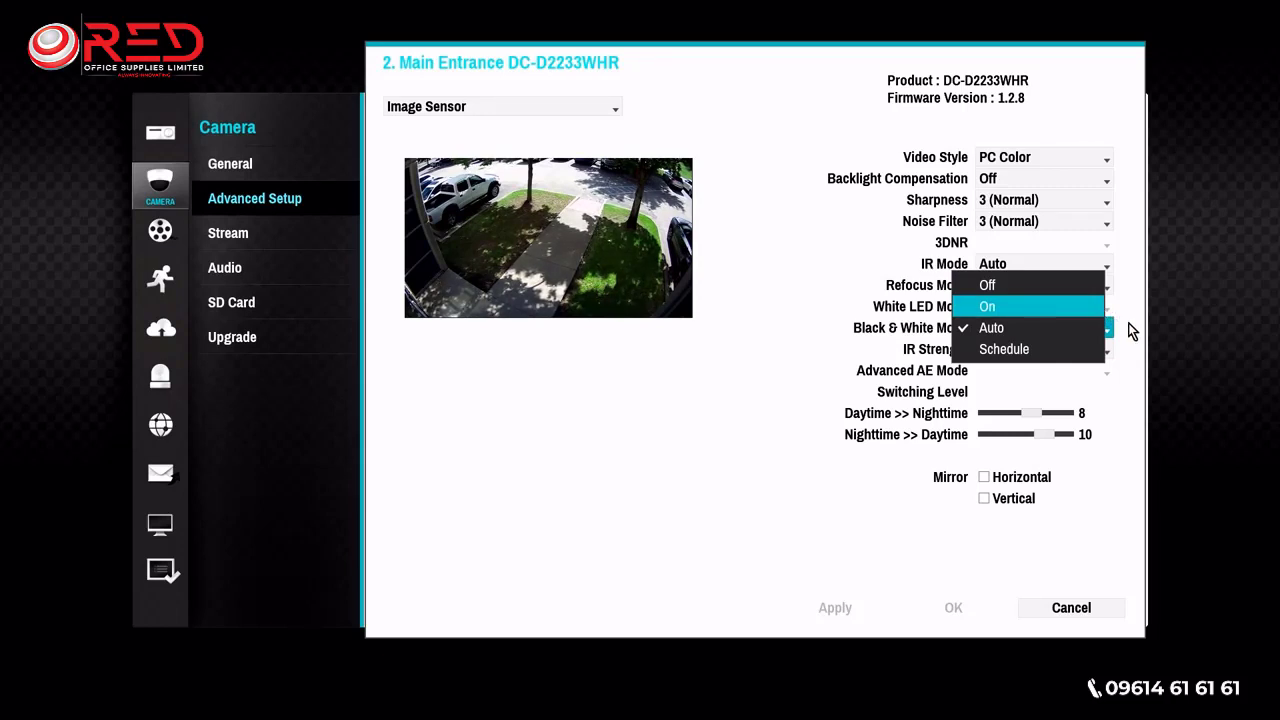
left_click(1132, 330)
left_click(1107, 349)
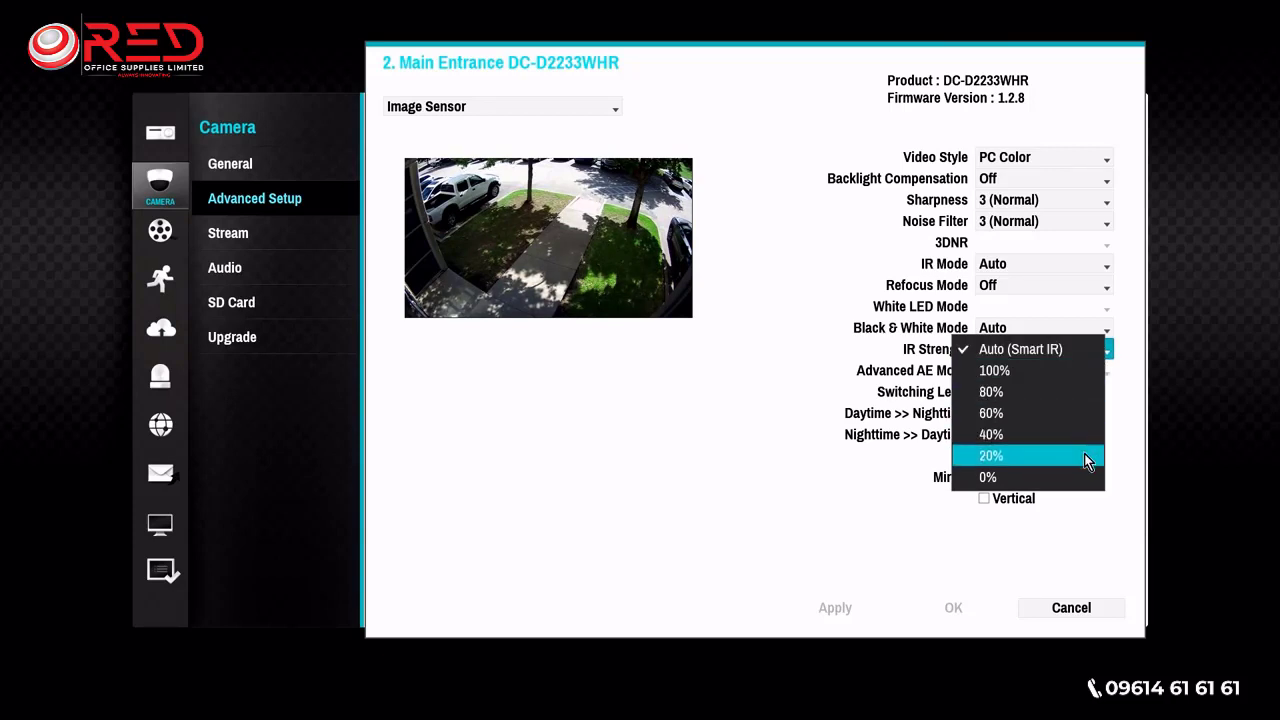
left_click(1135, 410)
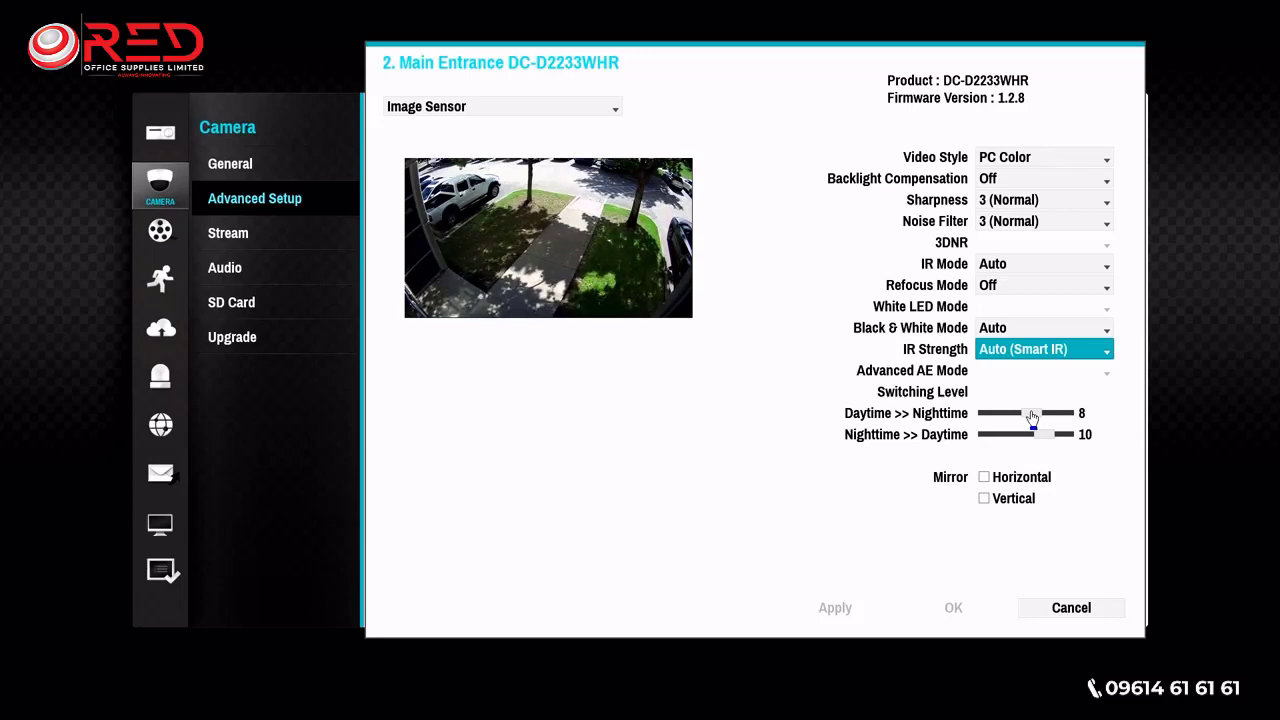
- Set the switching levels to 5 for daytime to nighttime and 12 for nighttime to daytime
mouse_move(1036, 418)
left_mouse_down()
mouse_move(1008, 418)
mouse_move(1063, 438)
mouse_move(994, 437)
mouse_move(1043, 440)
mouse_move(1014, 414)
mouse_move(1055, 422)
mouse_move(1014, 427)
left_mouse_up()
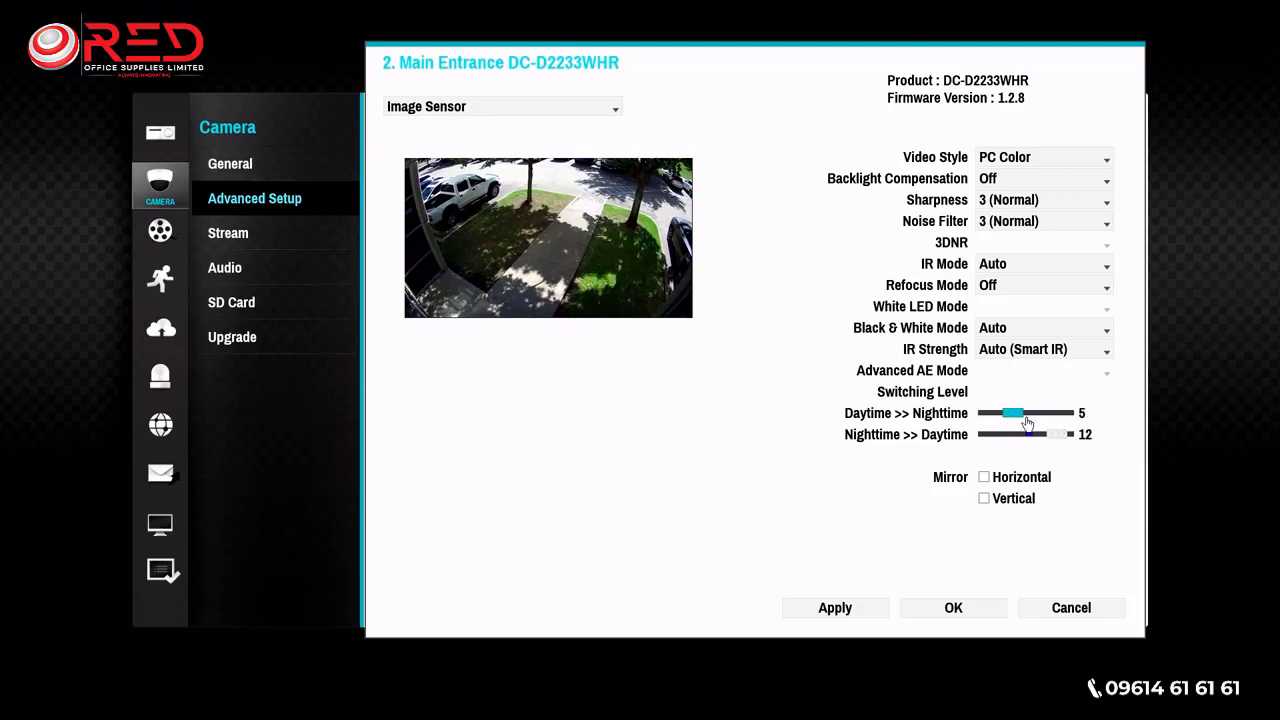
- Try the horizontal and vertical mirror options and turn both off again
left_click(986, 478)
left_click(986, 499)
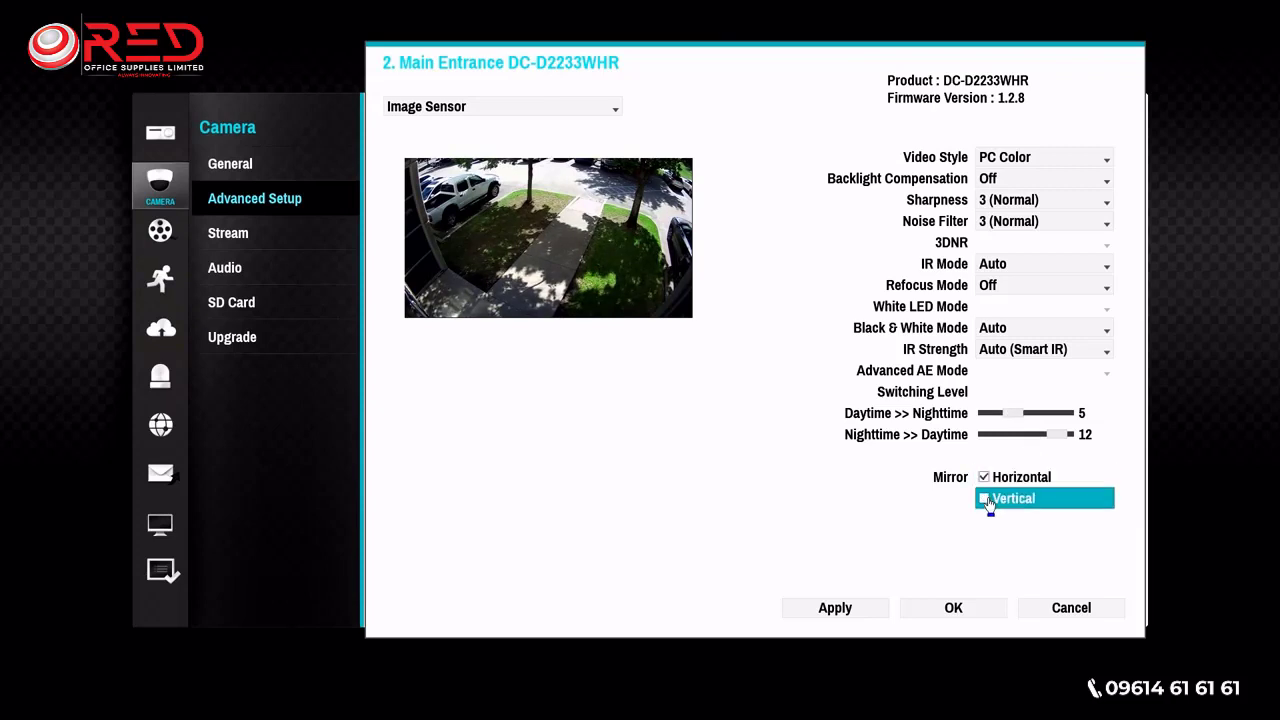
left_click(986, 499)
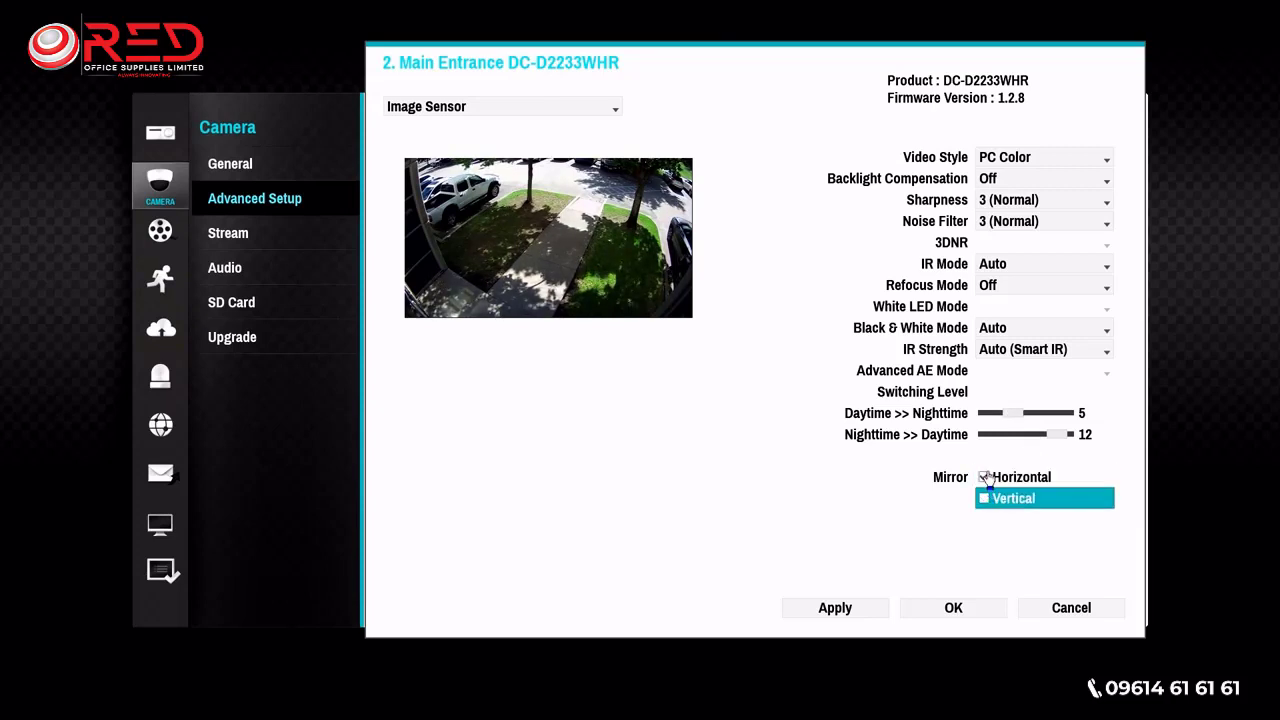
left_click(984, 477)
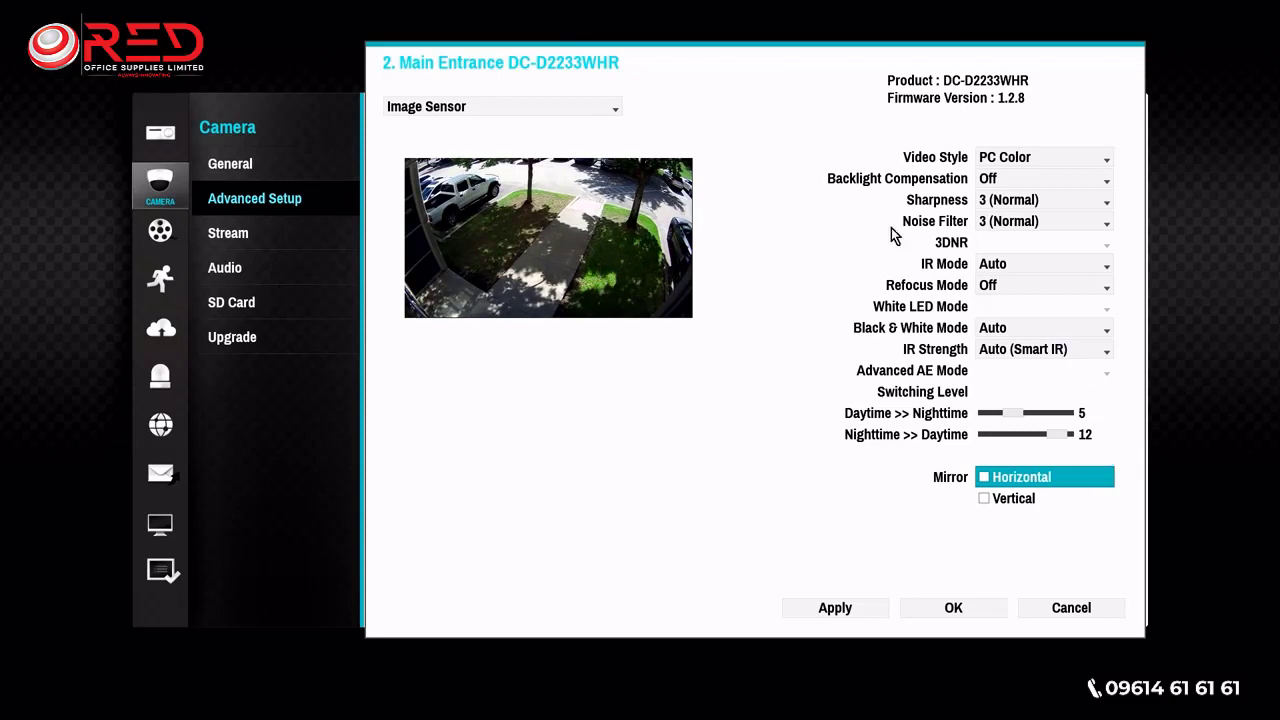
- Show the white balance settings for camera 2 and examine the available presets without choosing another one
left_click(614, 109)
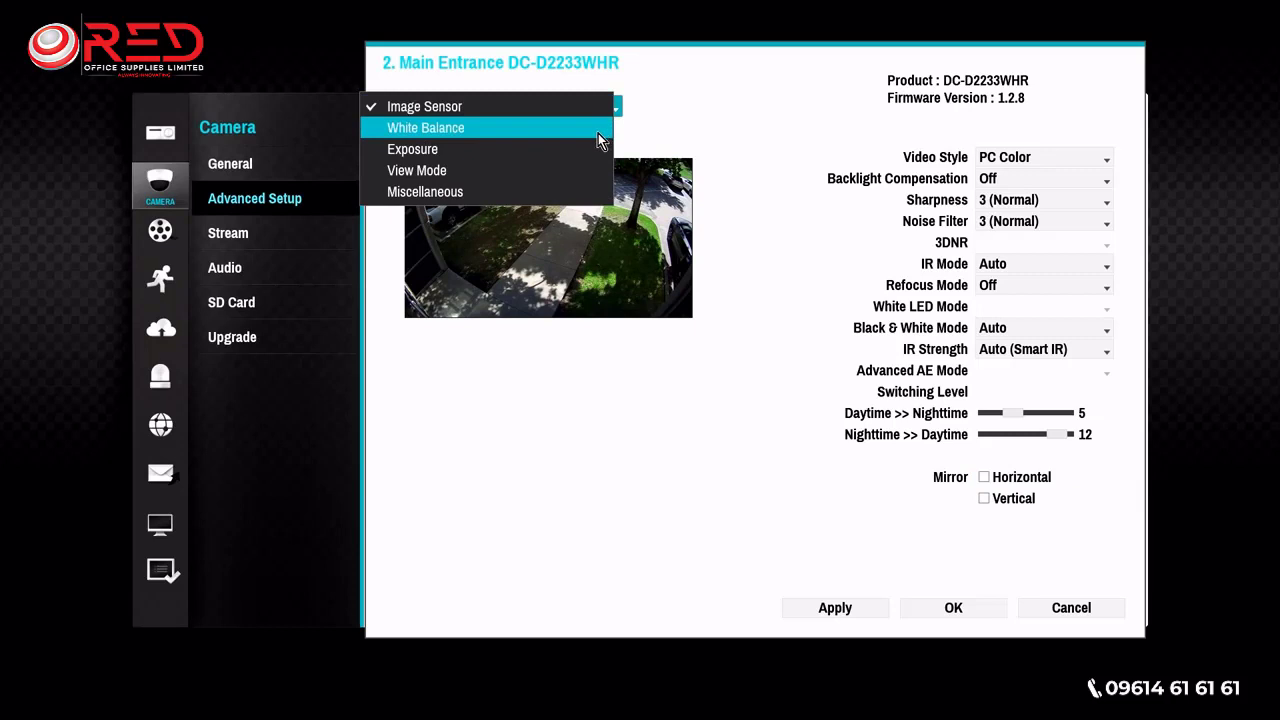
left_click(600, 129)
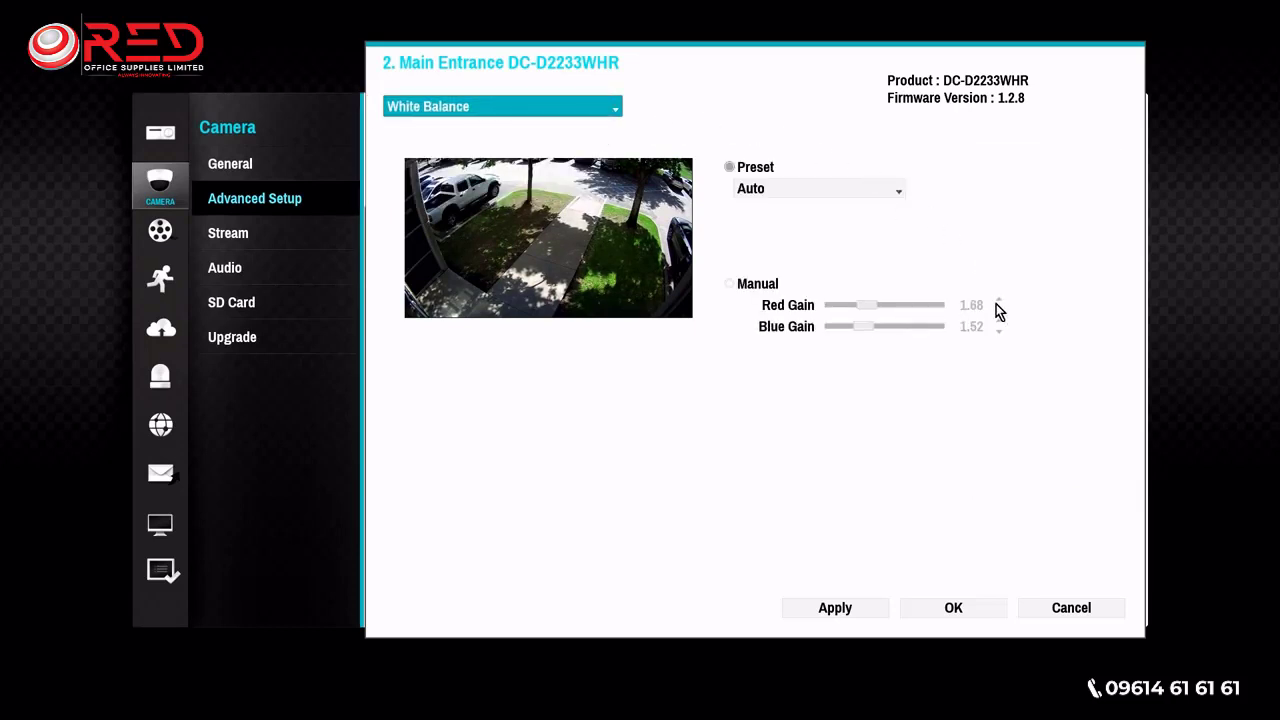
left_click(895, 189)
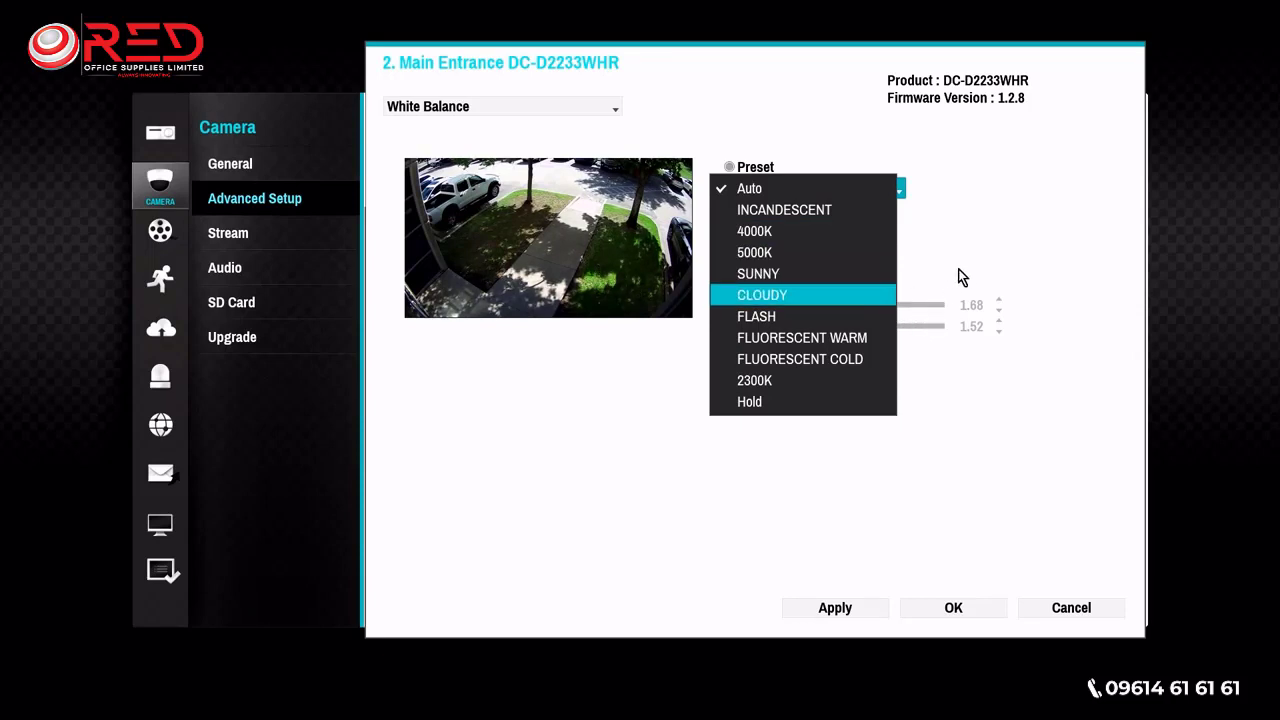
left_click(932, 401)
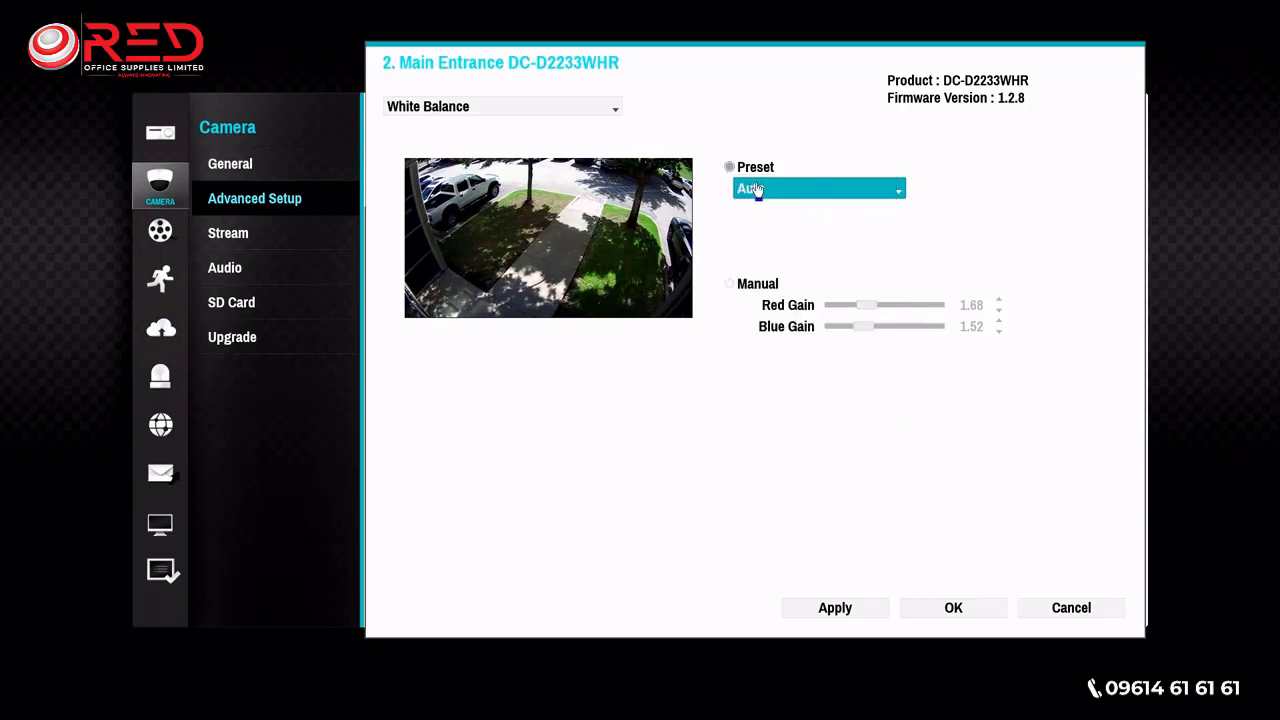
- Try manual white balance with a red gain of 1.60 and return to the Auto preset
left_click(730, 285)
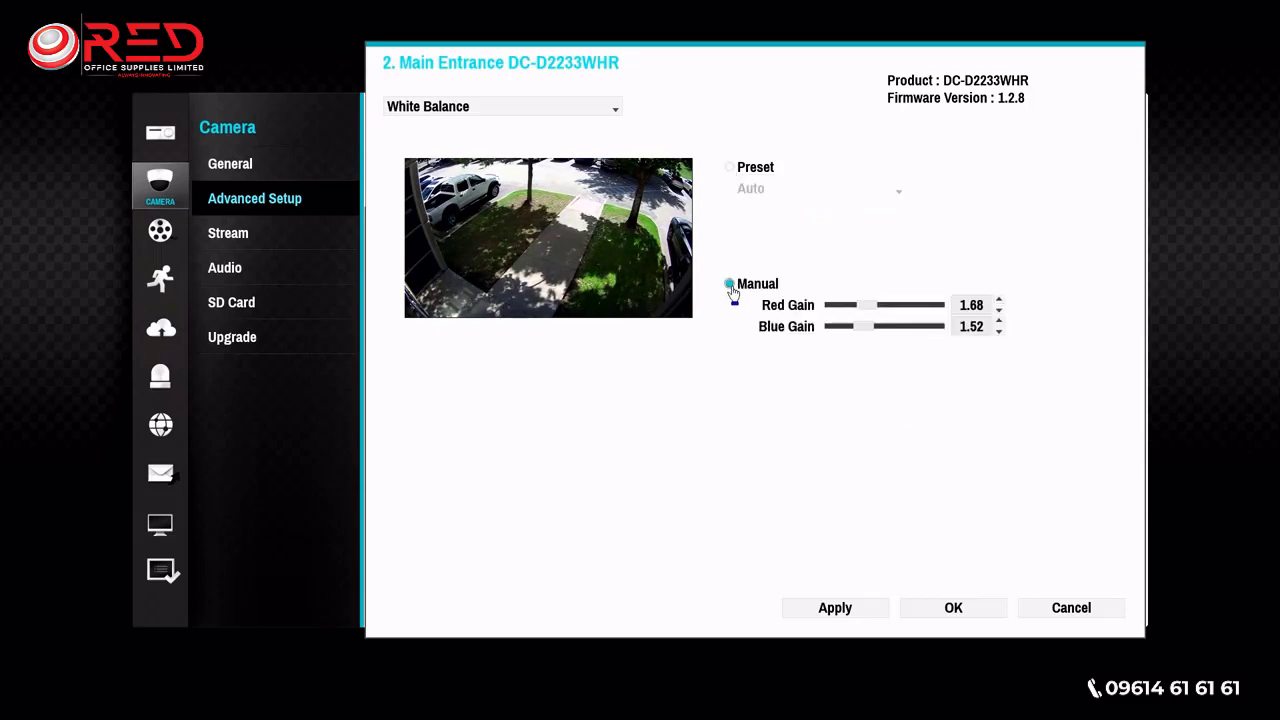
mouse_move(871, 312)
left_mouse_down()
mouse_move(906, 309)
mouse_move(865, 309)
left_mouse_up()
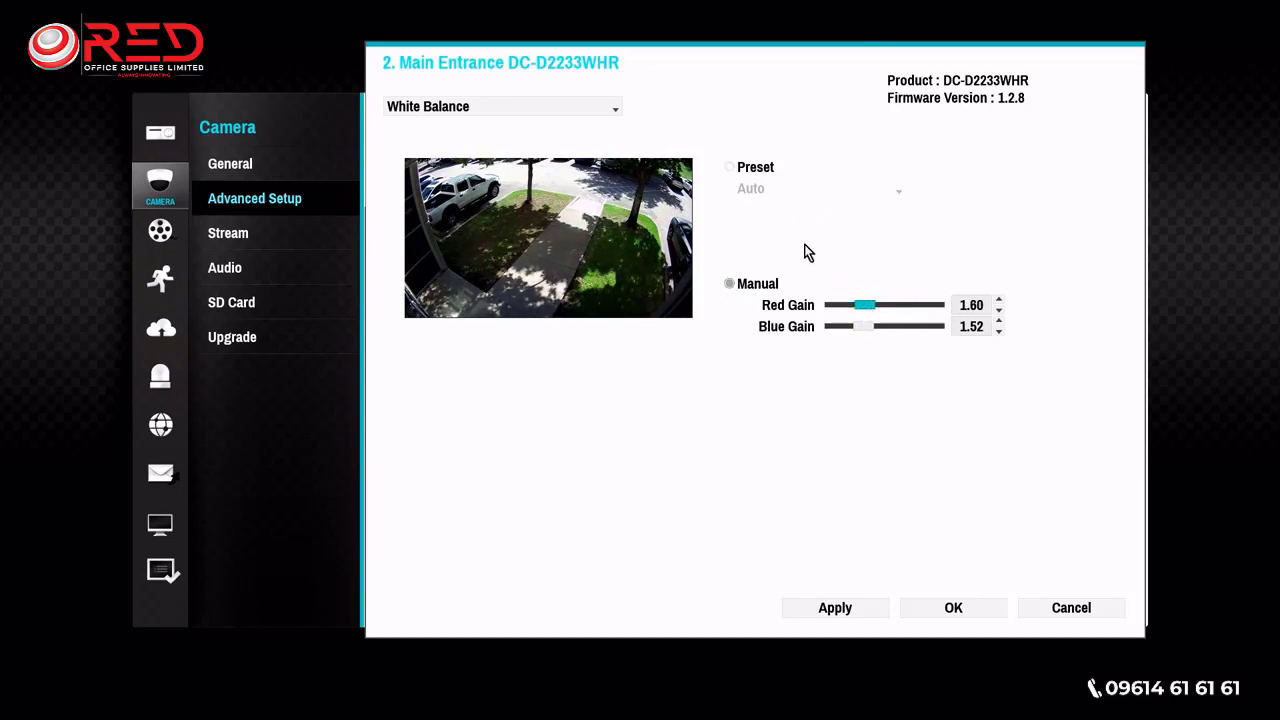
left_click(730, 168)
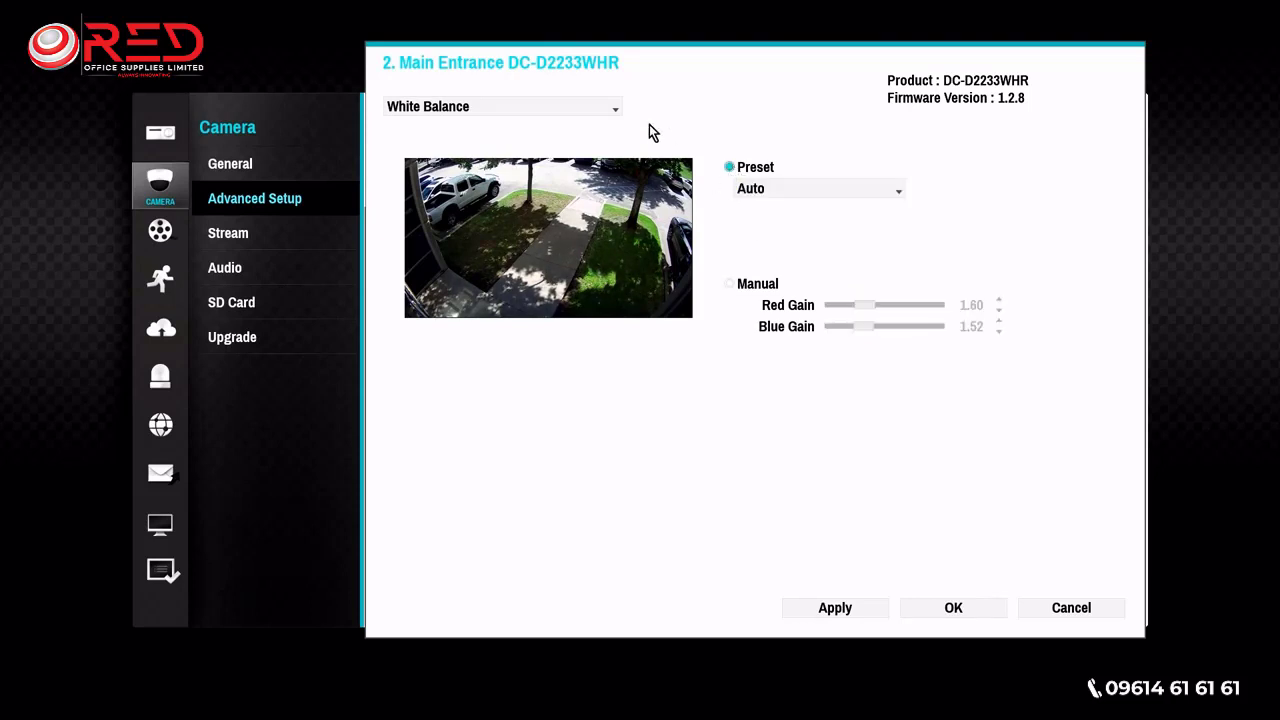
- Show the exposure settings and examine the full range of AE target gain values and the local exposure options
left_click(611, 108)
left_click(600, 127)
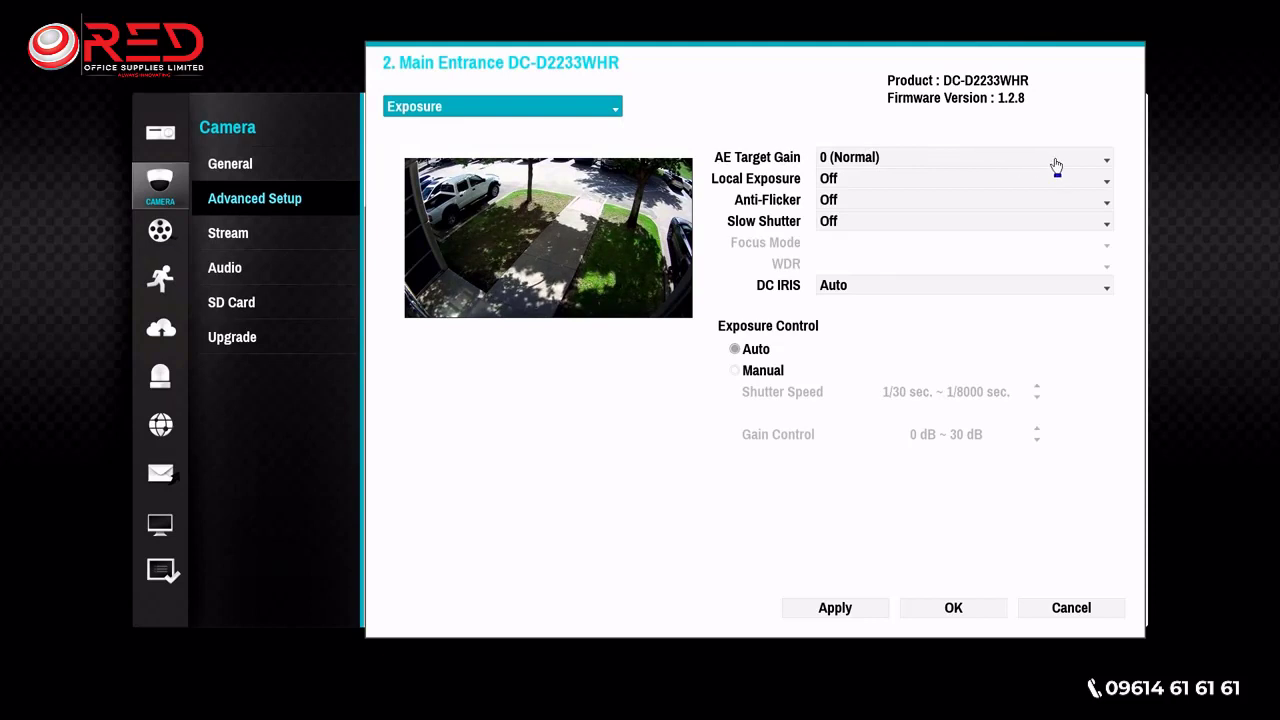
left_click(1058, 166)
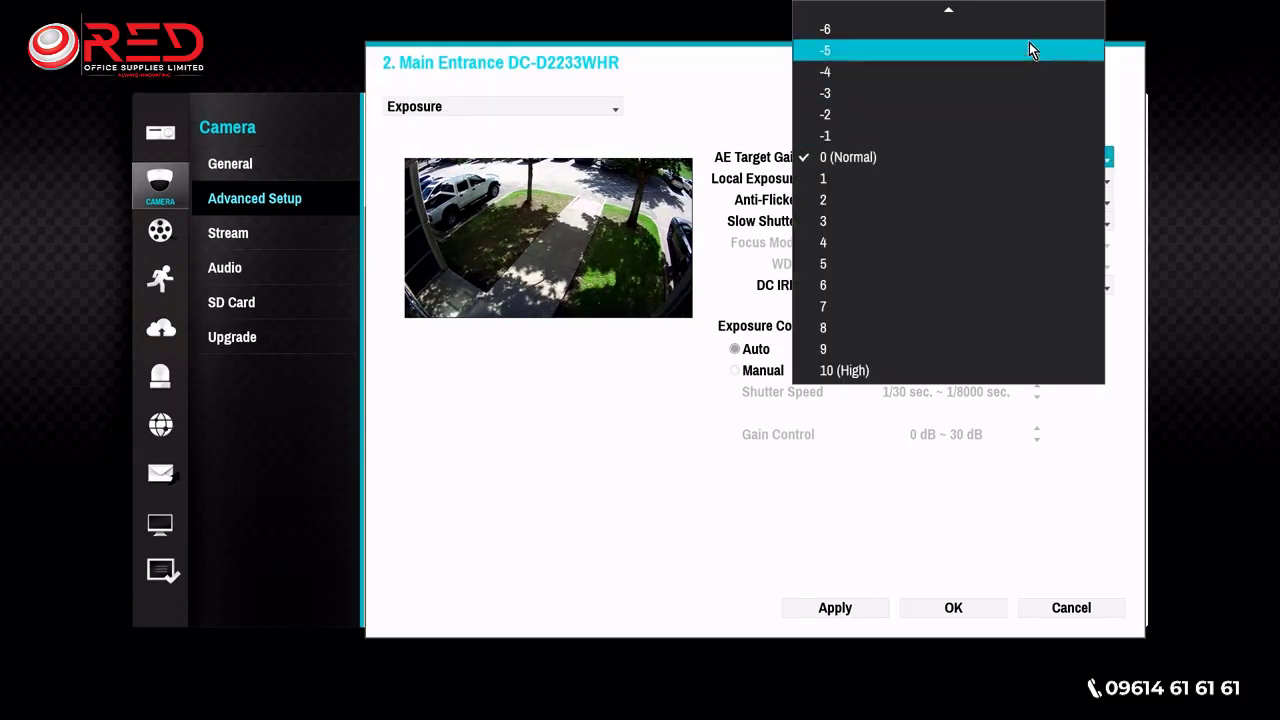
mouse_move(1032, 11)
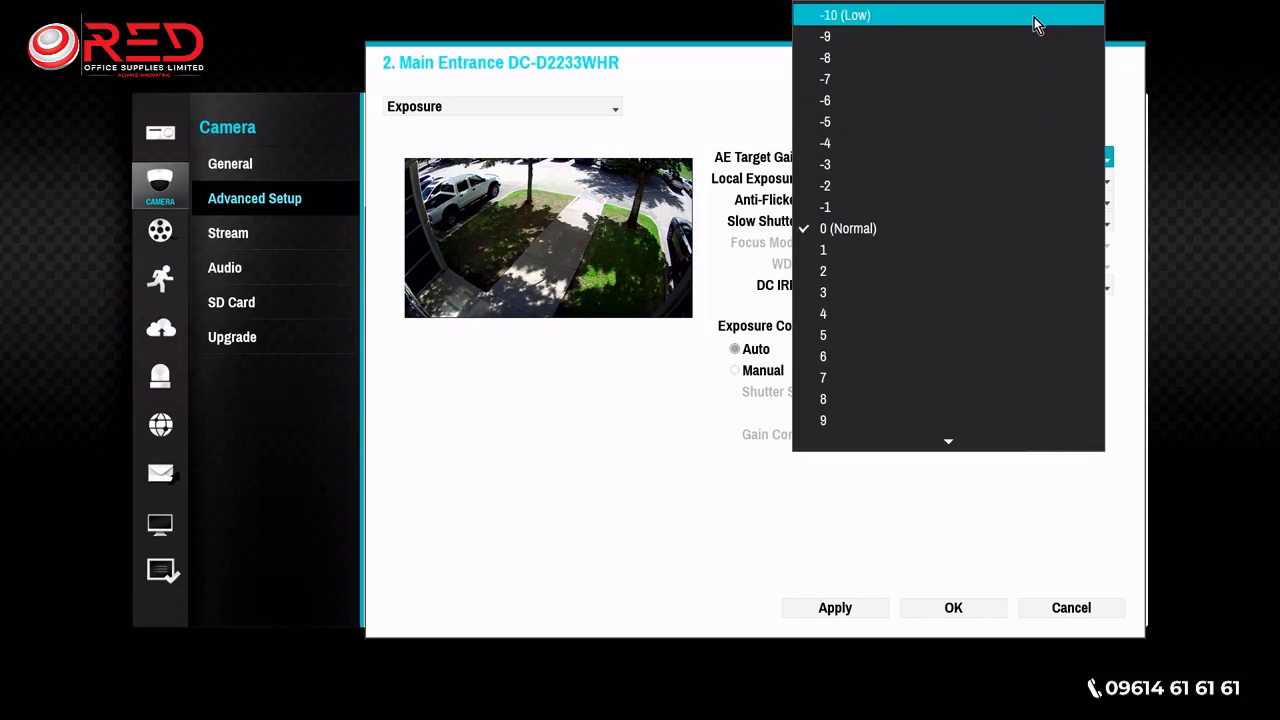
mouse_move(1026, 436)
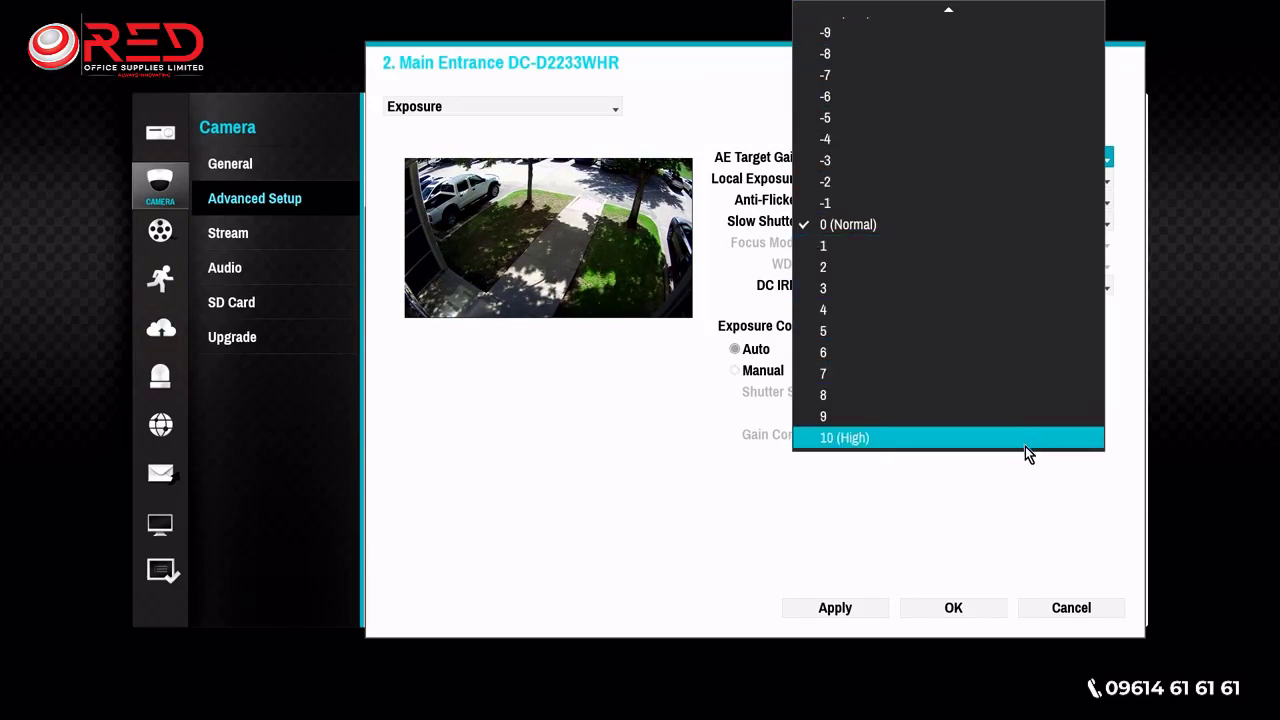
left_click(1075, 496)
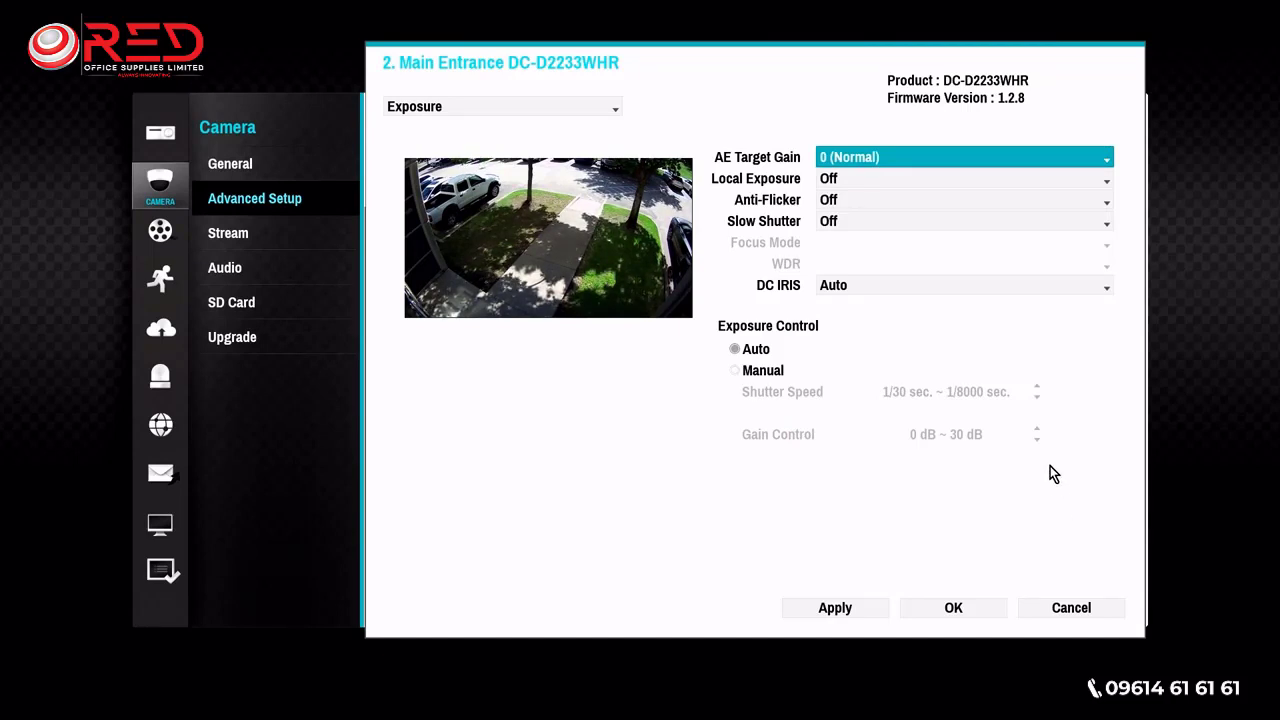
left_click(1048, 177)
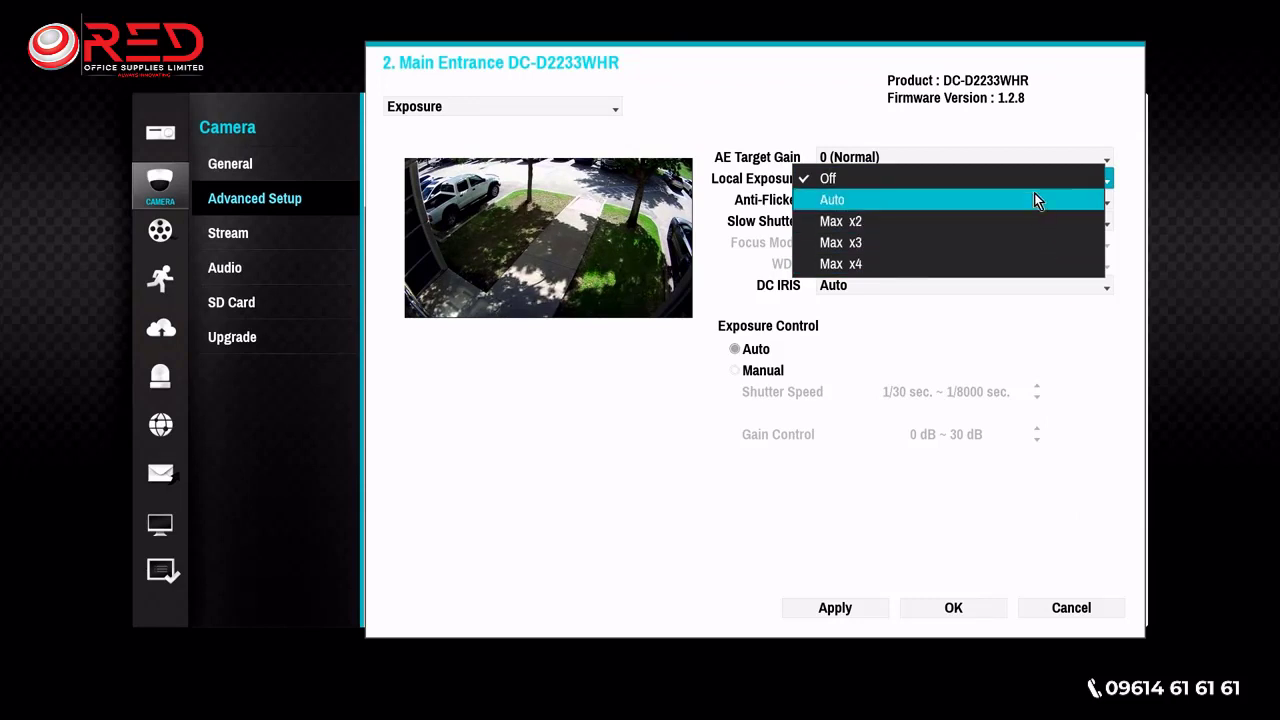
left_click(1084, 347)
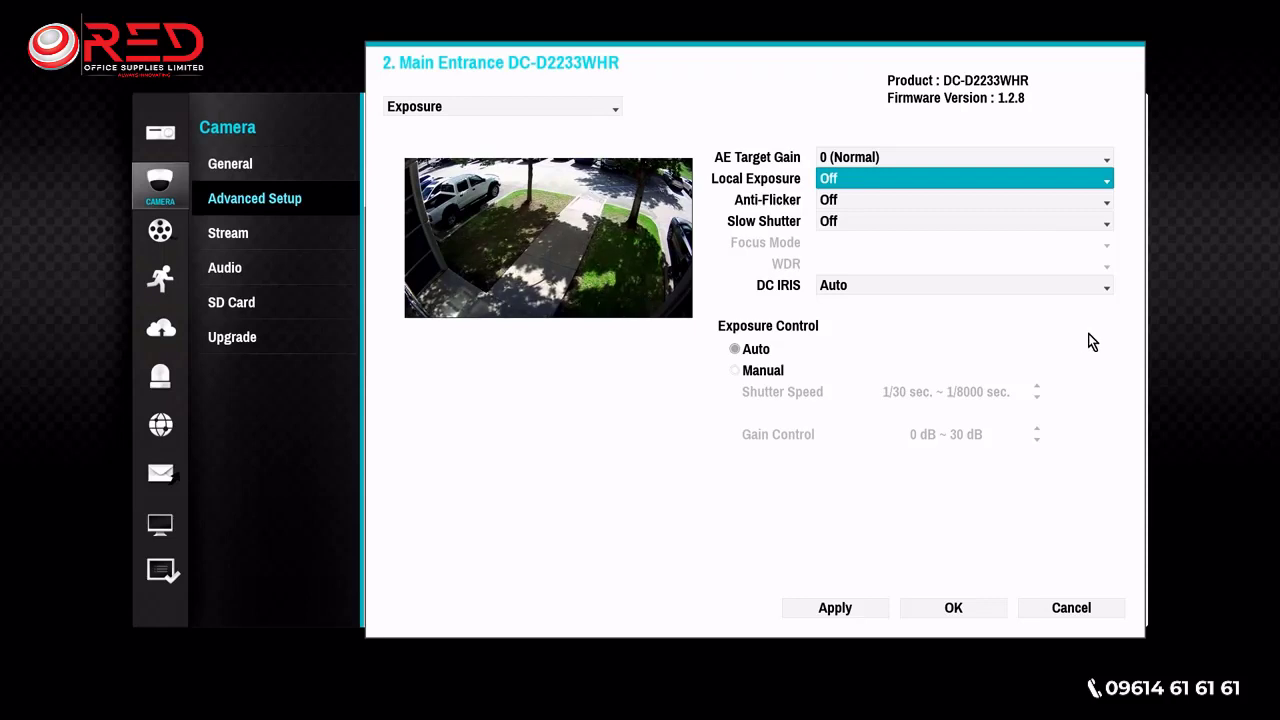
- Examine the available Anti-Flicker, Slow Shutter and DC IRIS options without choosing another value
left_click(1074, 201)
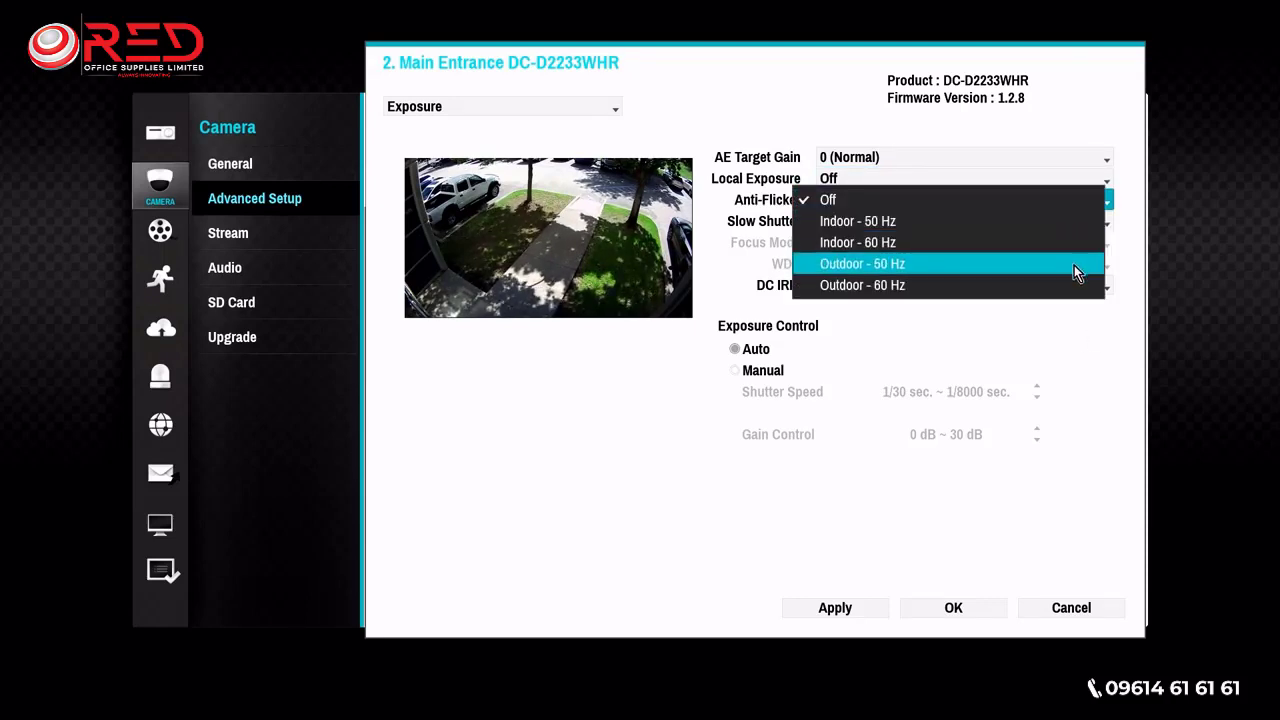
left_click(1098, 381)
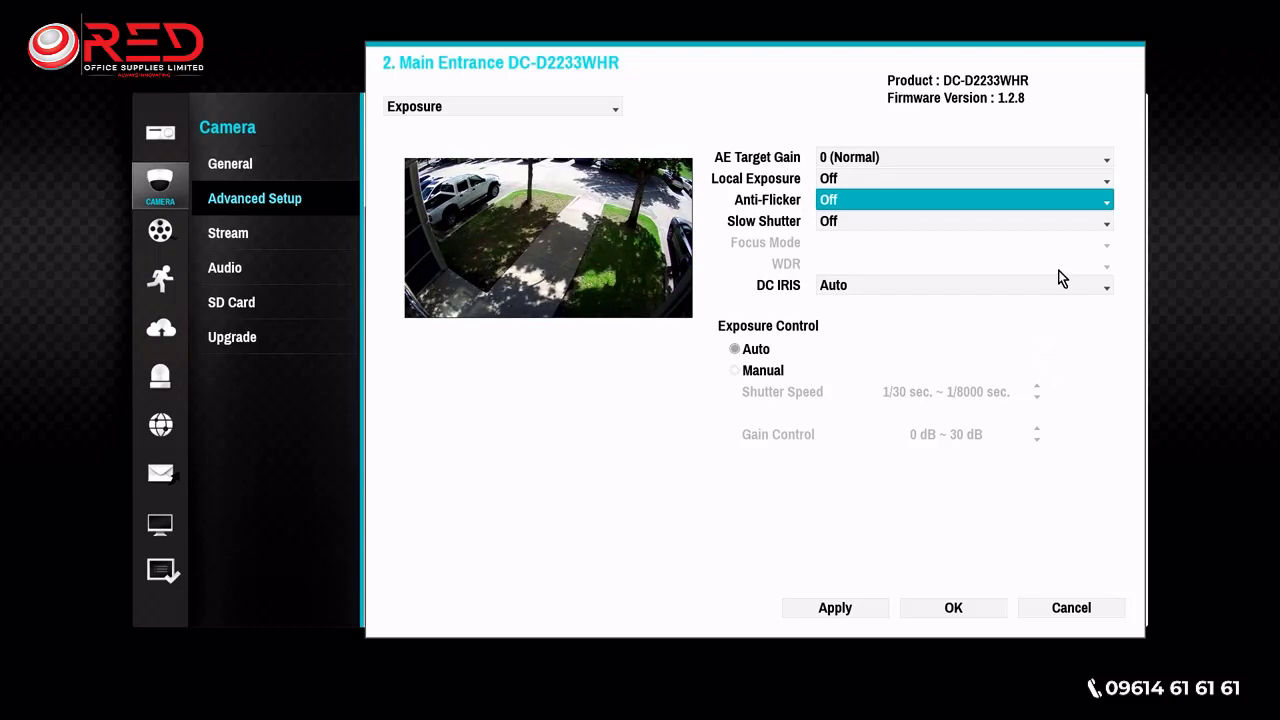
left_click(1065, 224)
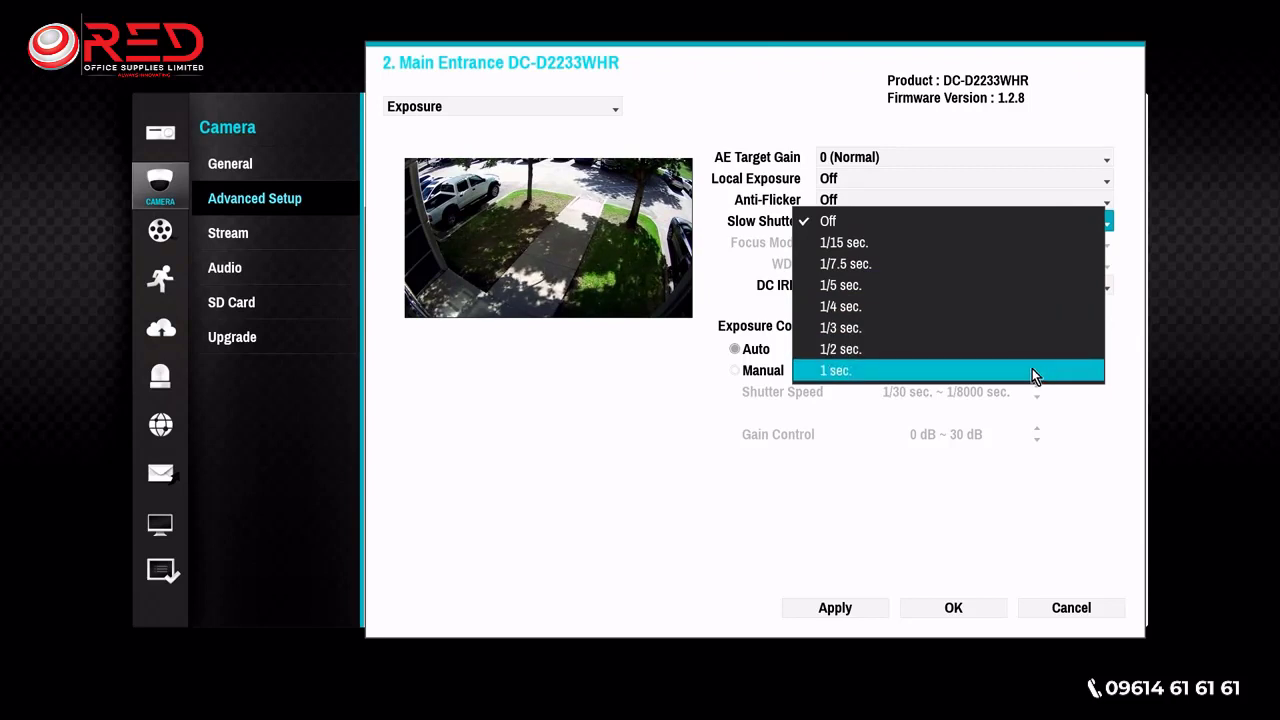
left_click(1058, 128)
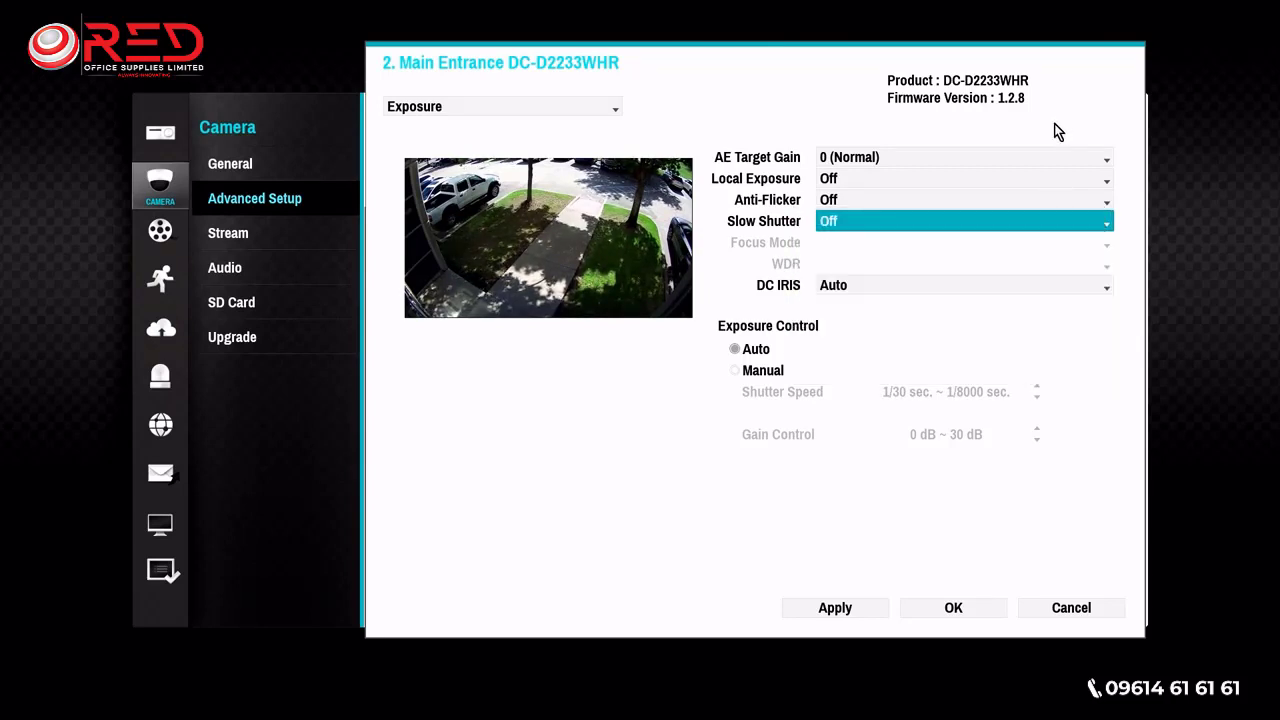
left_click(1004, 290)
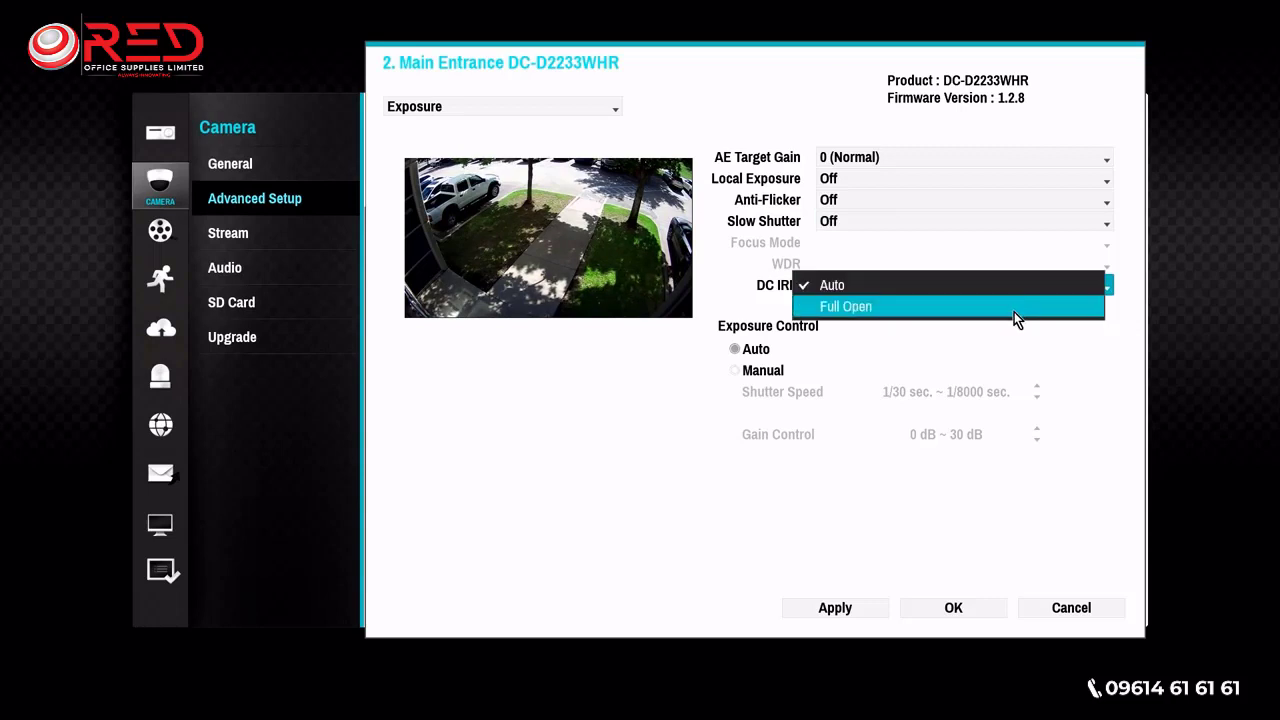
left_click(1112, 348)
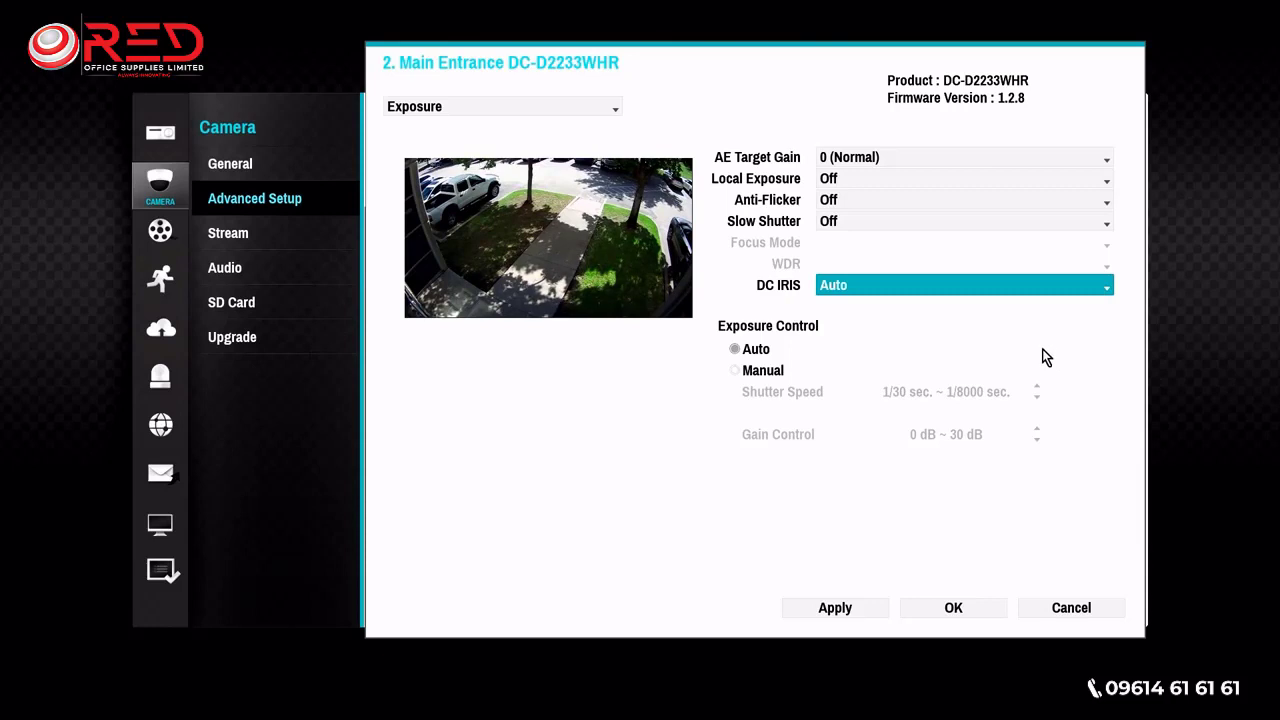
- Set both Slow Shutter and Anti-Flicker to Off in the exposure settings
left_click(934, 221)
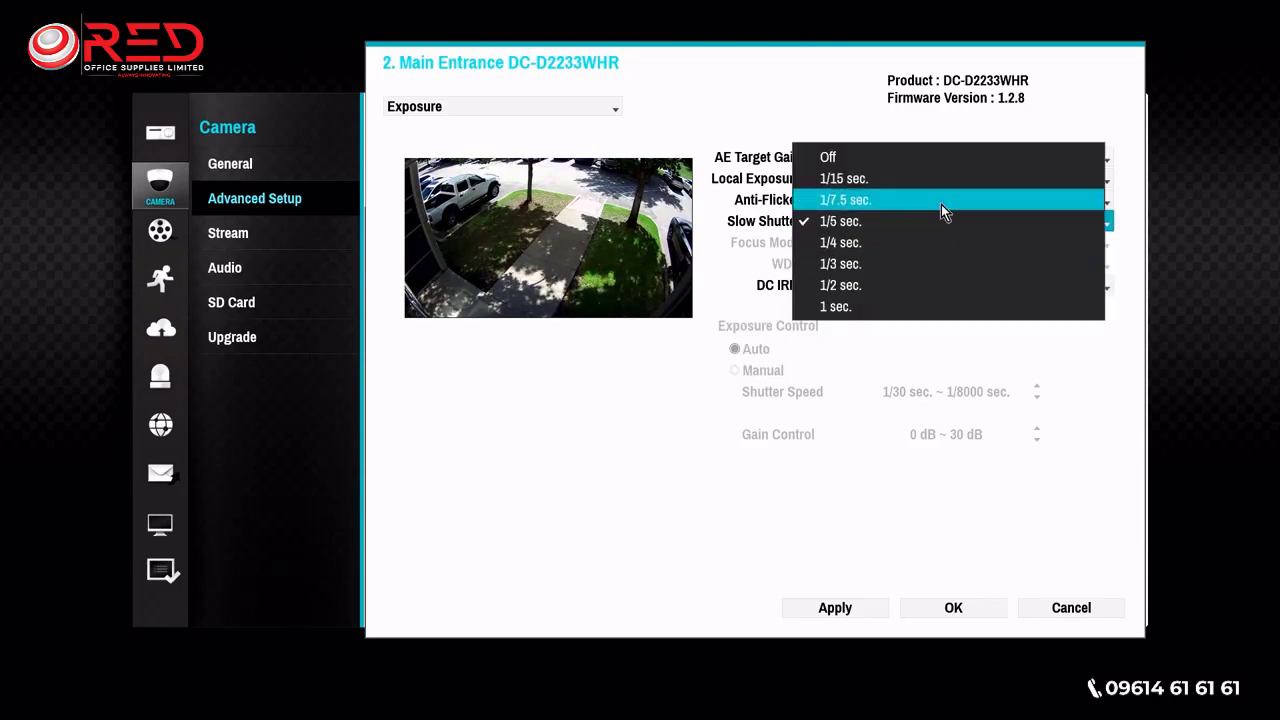
left_click(940, 160)
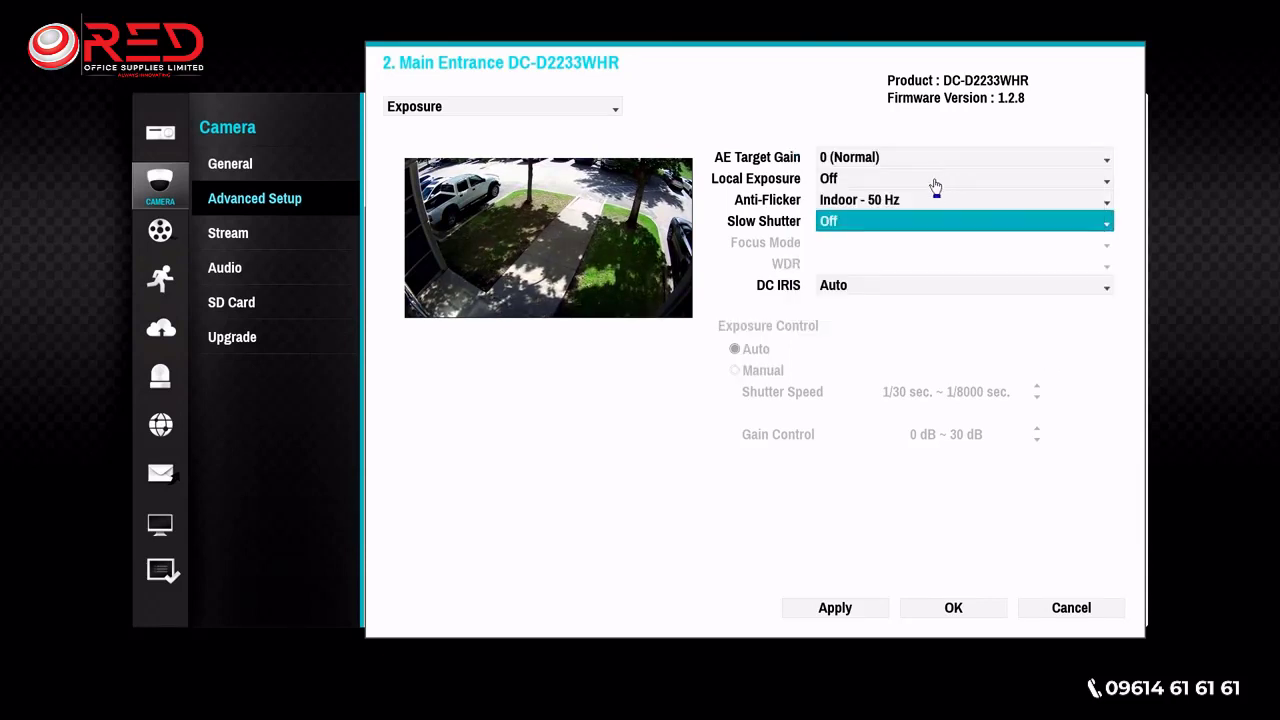
left_click(920, 202)
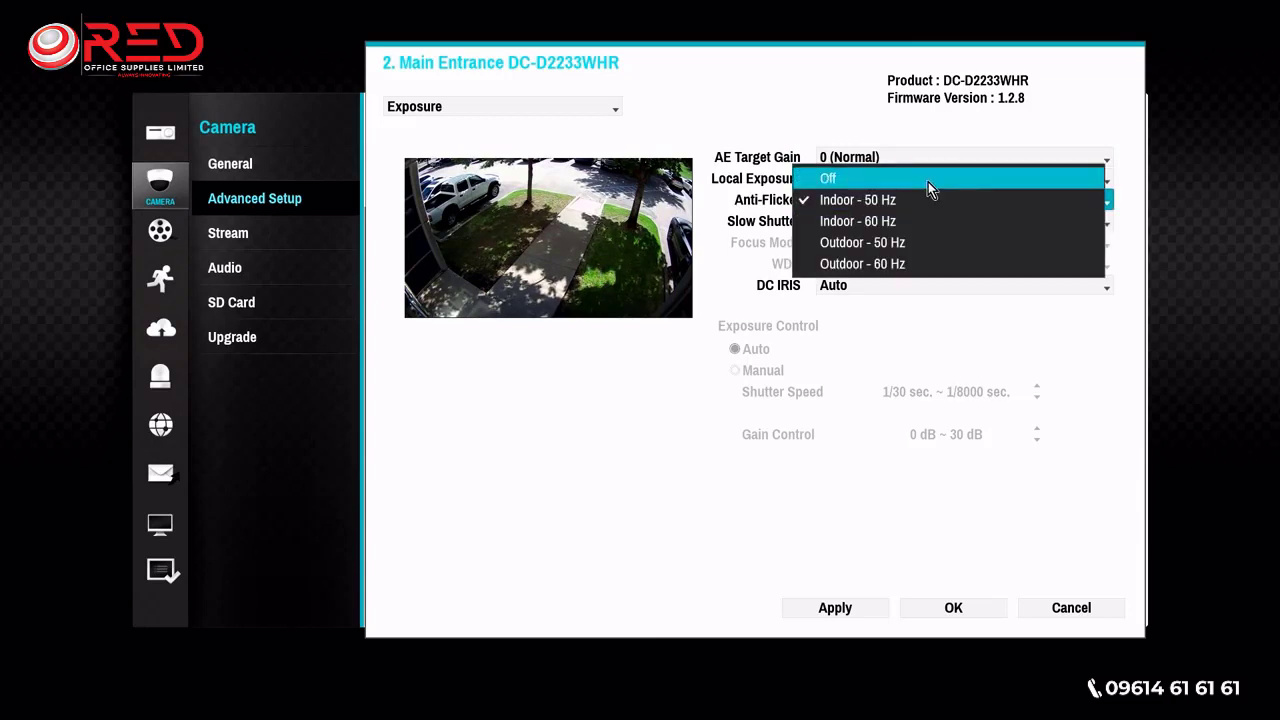
left_click(932, 180)
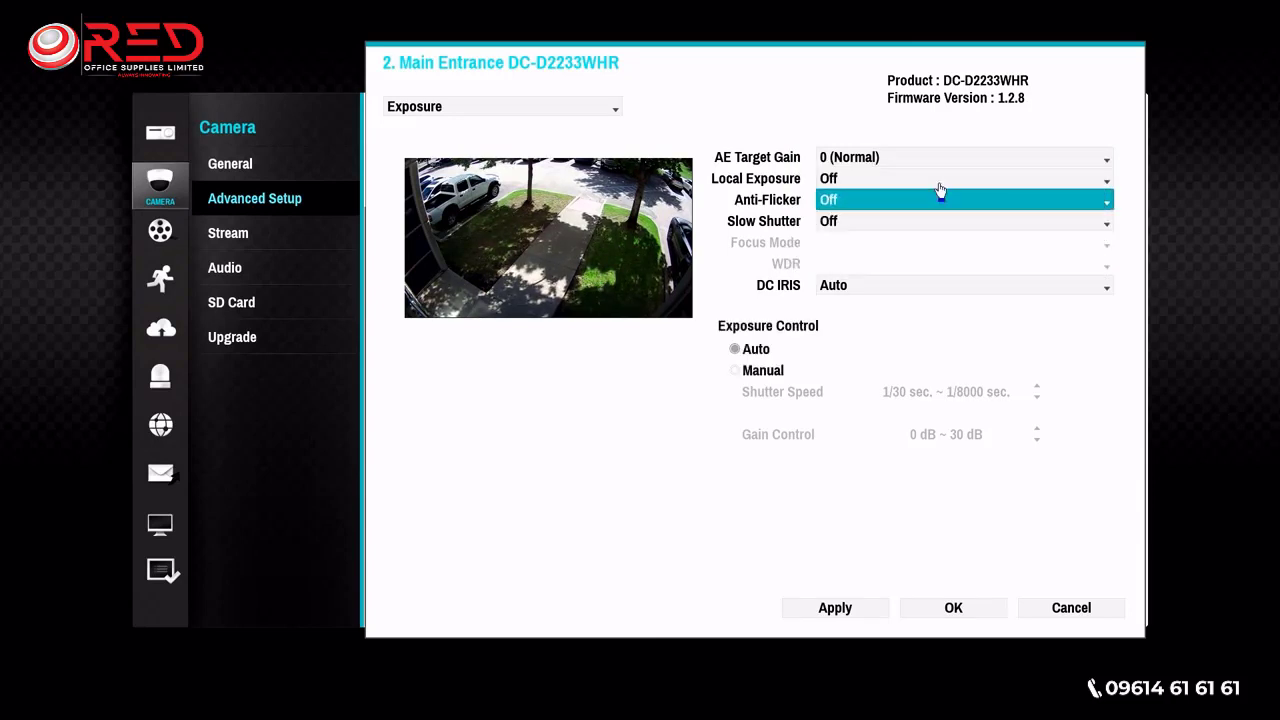
- Switch exposure control to Manual, try a slowest shutter speed of 1/80 sec. and return it to 1/30 sec
left_click(736, 371)
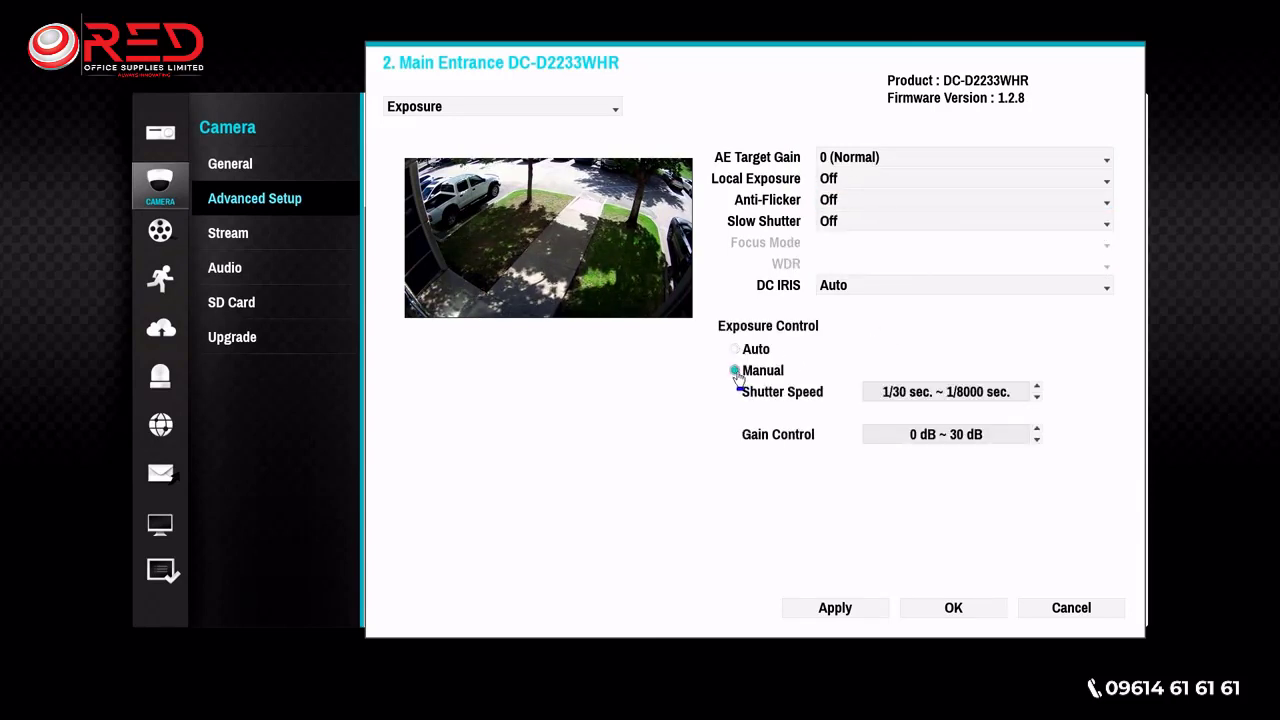
left_click(1036, 396)
left_click(1037, 387)
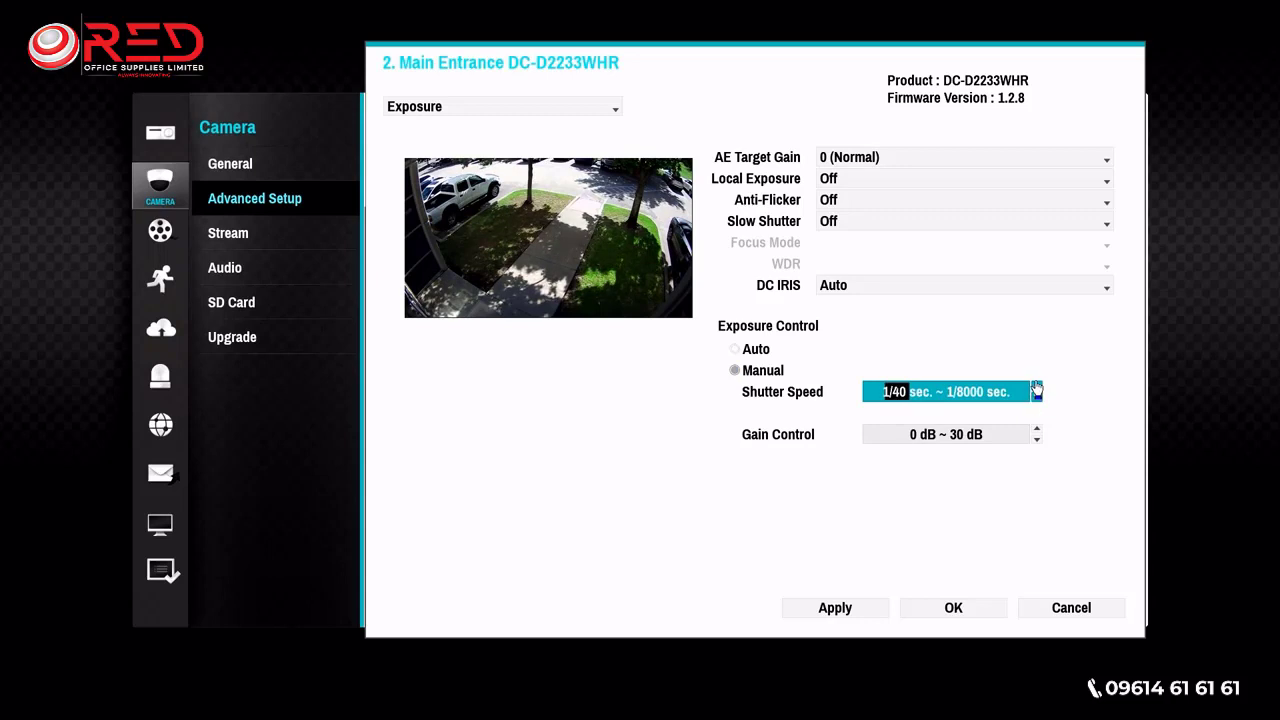
left_click(1037, 388)
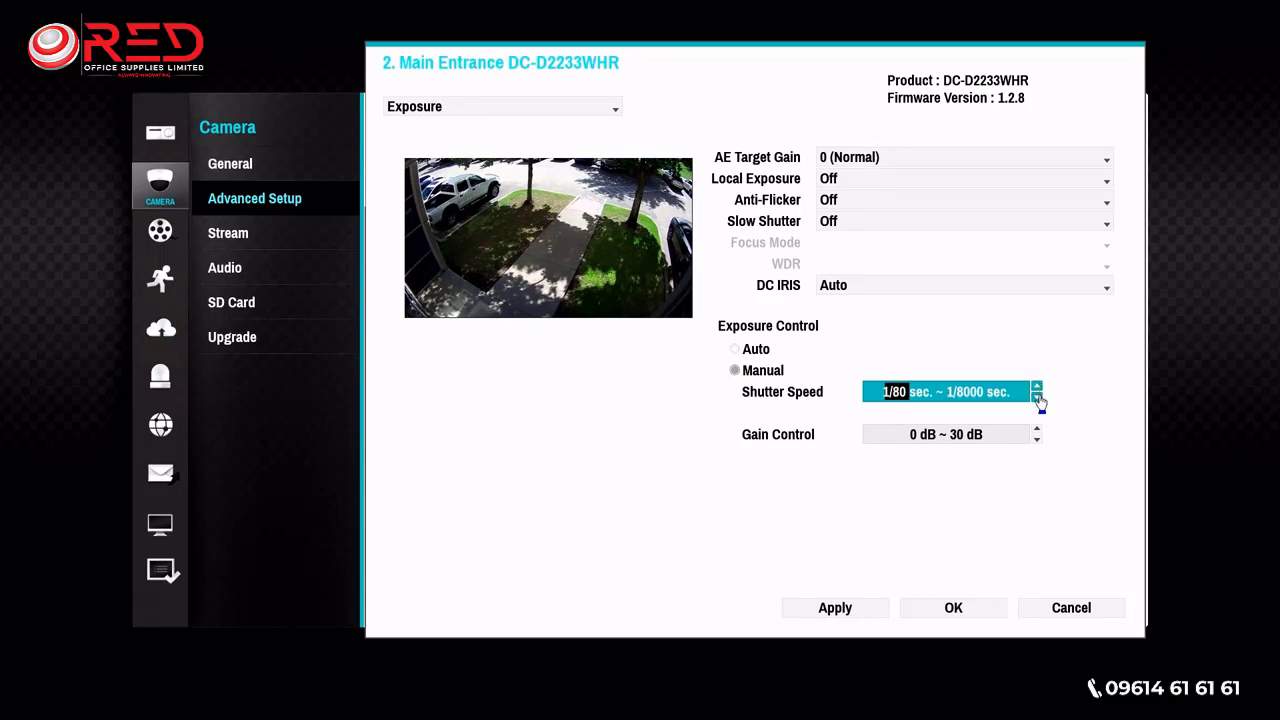
left_click(1037, 397)
left_click(1037, 397)
left_click(1037, 398)
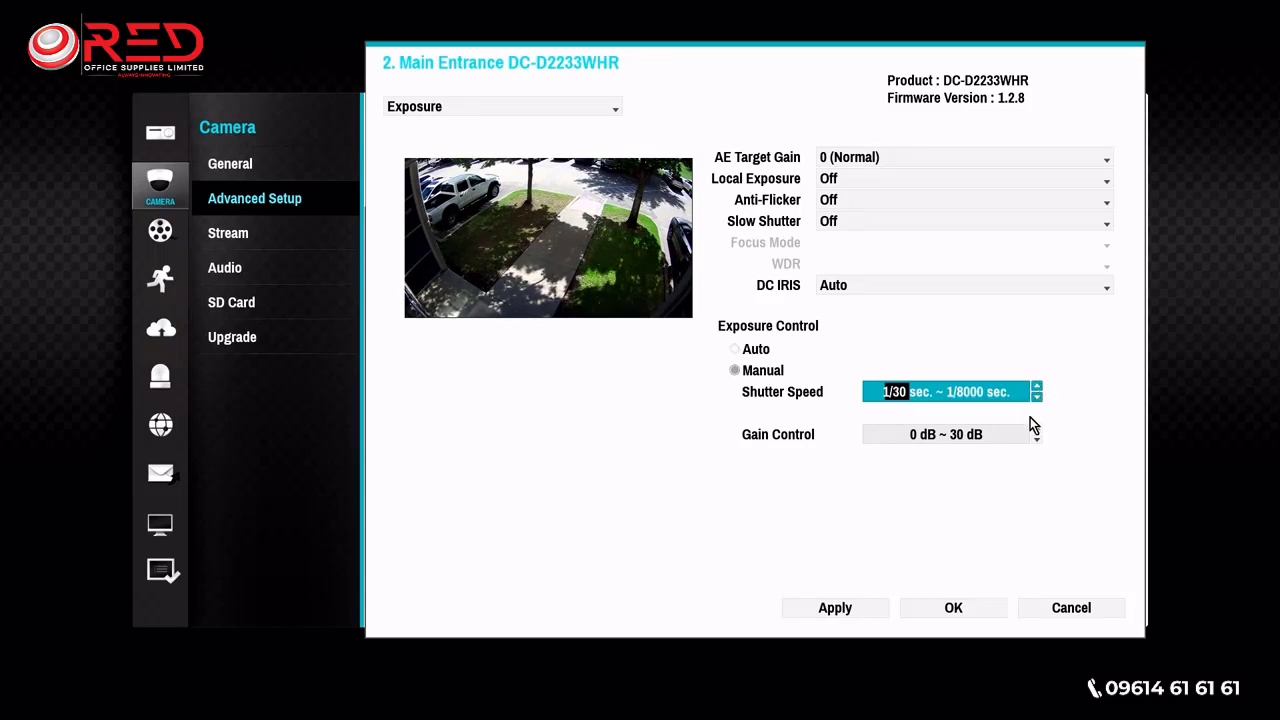
left_click(961, 392)
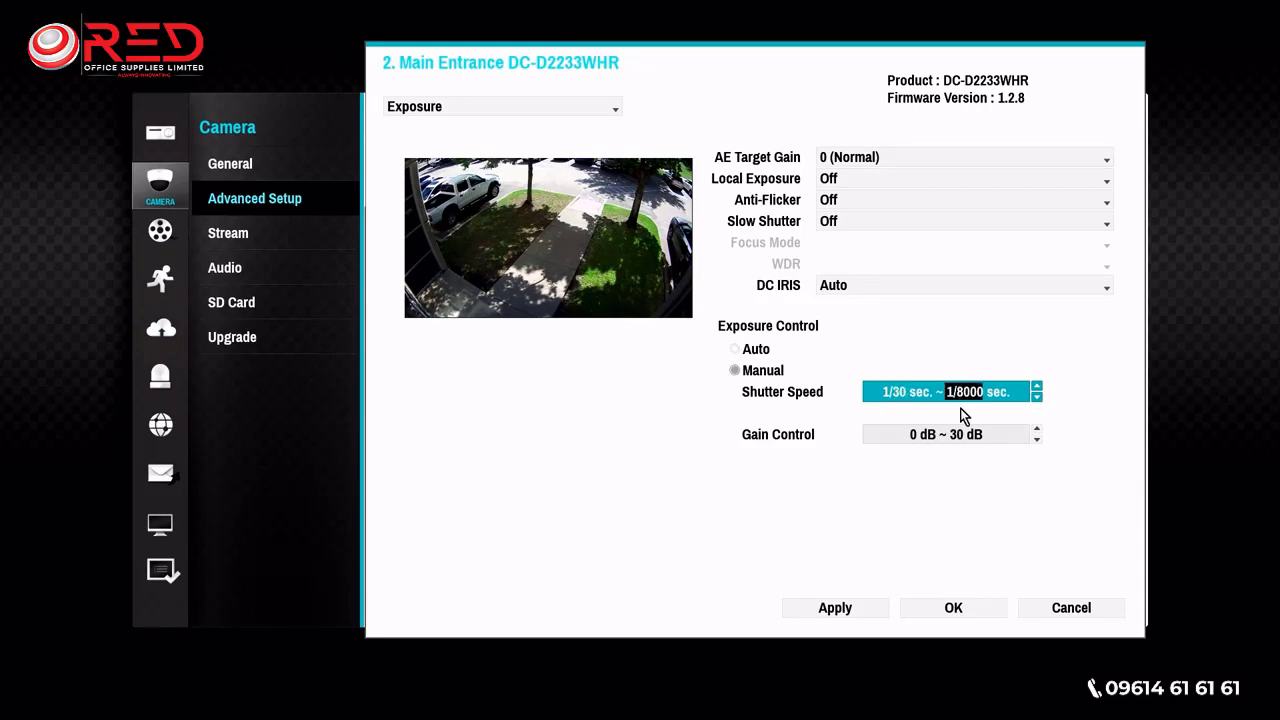
- Try a manual gain control range of 1 dB to 25 dB and return exposure control to Auto
left_click(1037, 430)
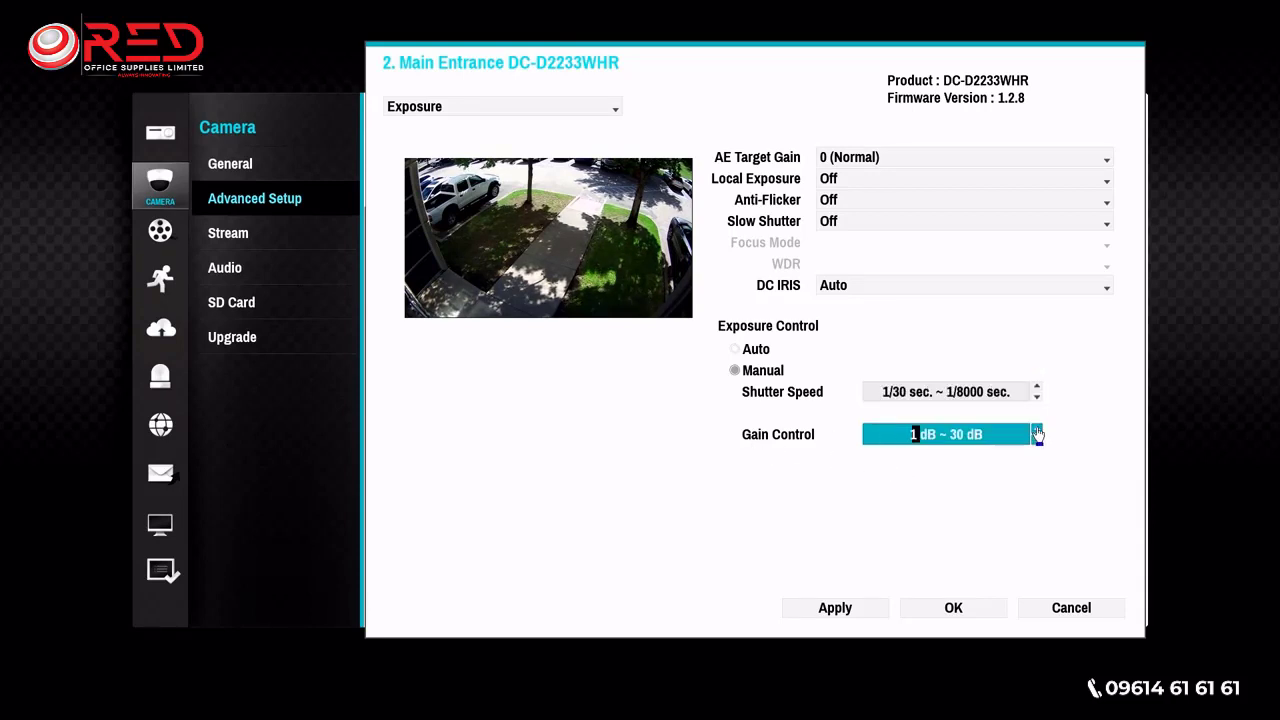
left_click(1037, 430)
left_click(1037, 430)
left_click(1037, 430)
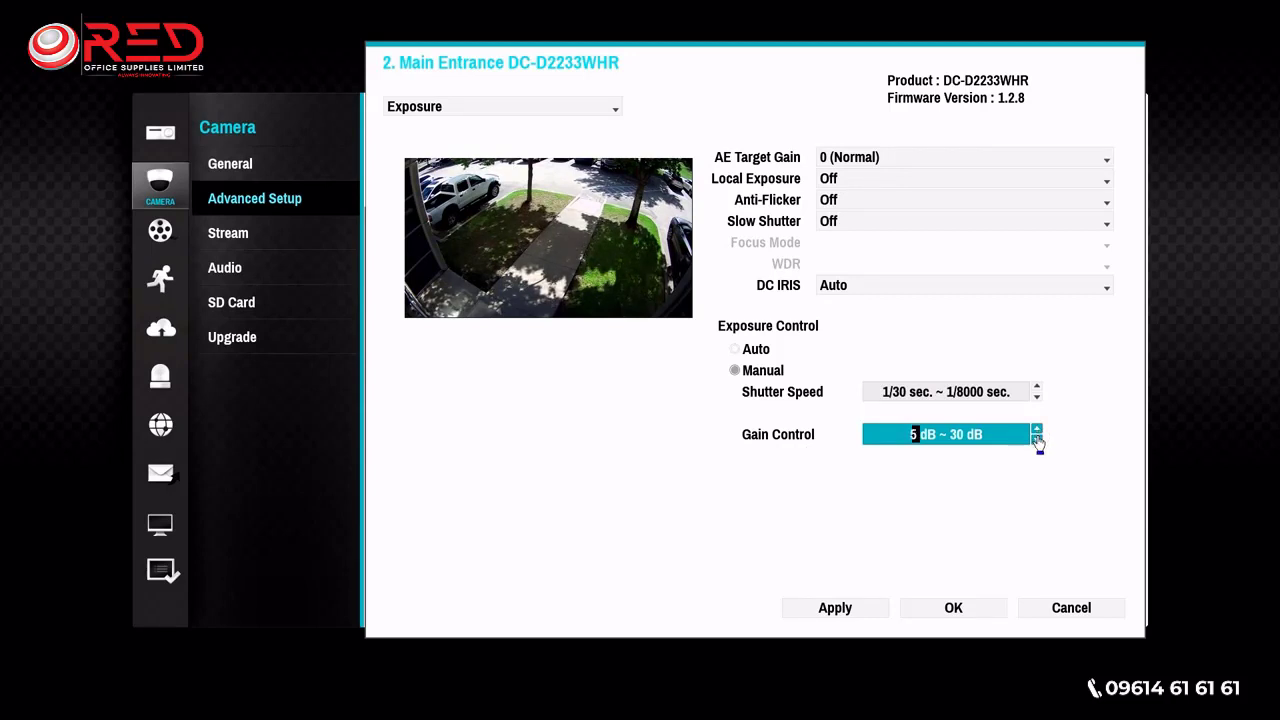
left_click(1037, 442)
left_click(1037, 442)
left_click(1037, 442)
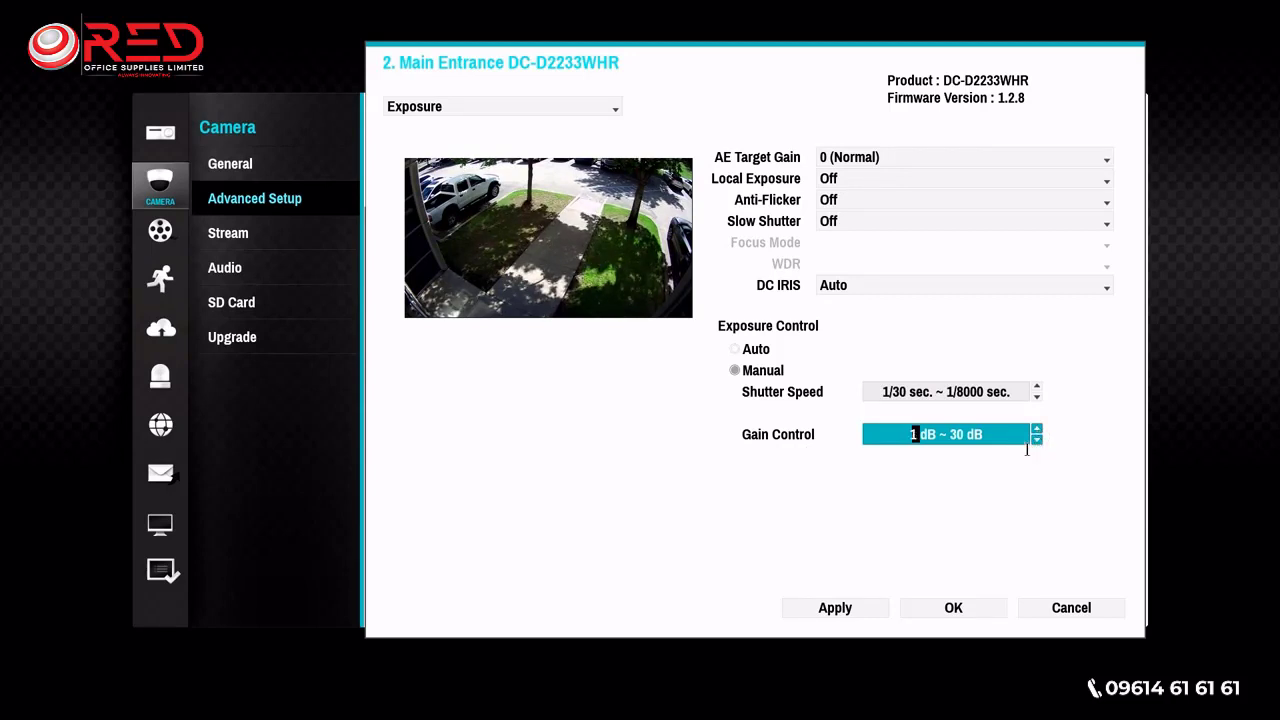
left_click(963, 439)
left_click(1037, 440)
left_click(1037, 440)
left_click(1037, 440)
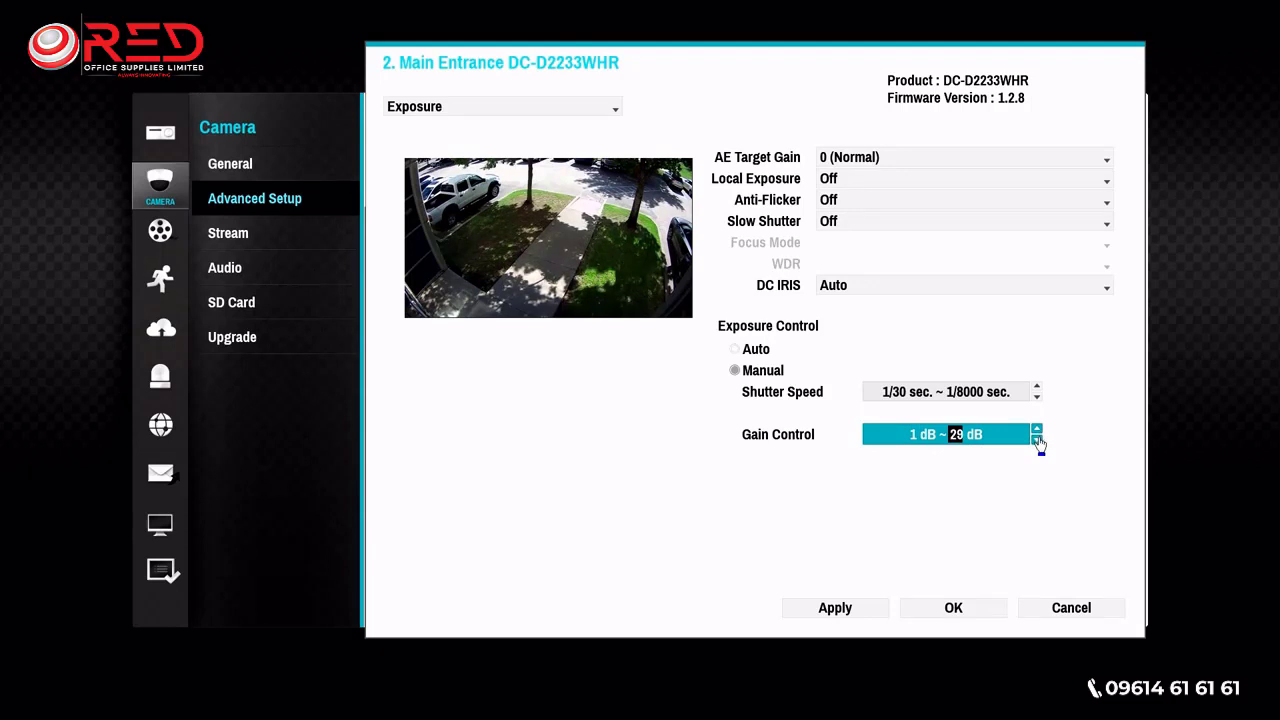
left_click(1037, 440)
left_click(1037, 440)
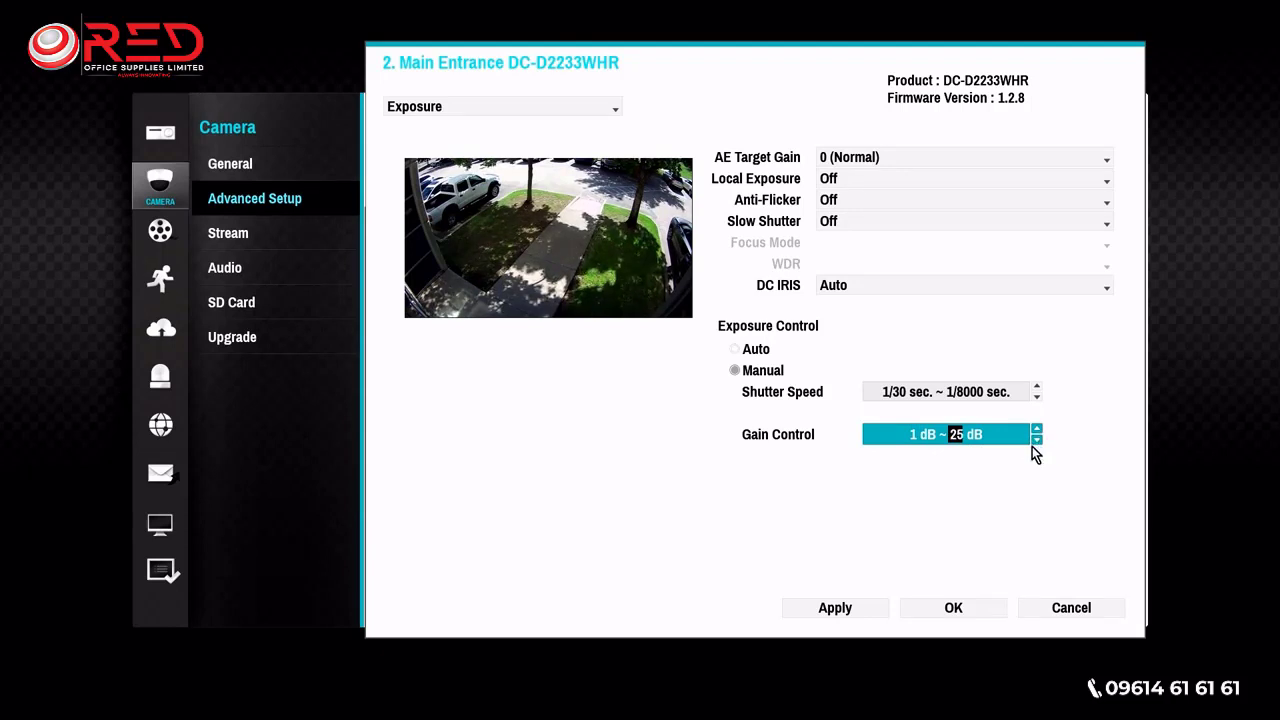
left_click(736, 348)
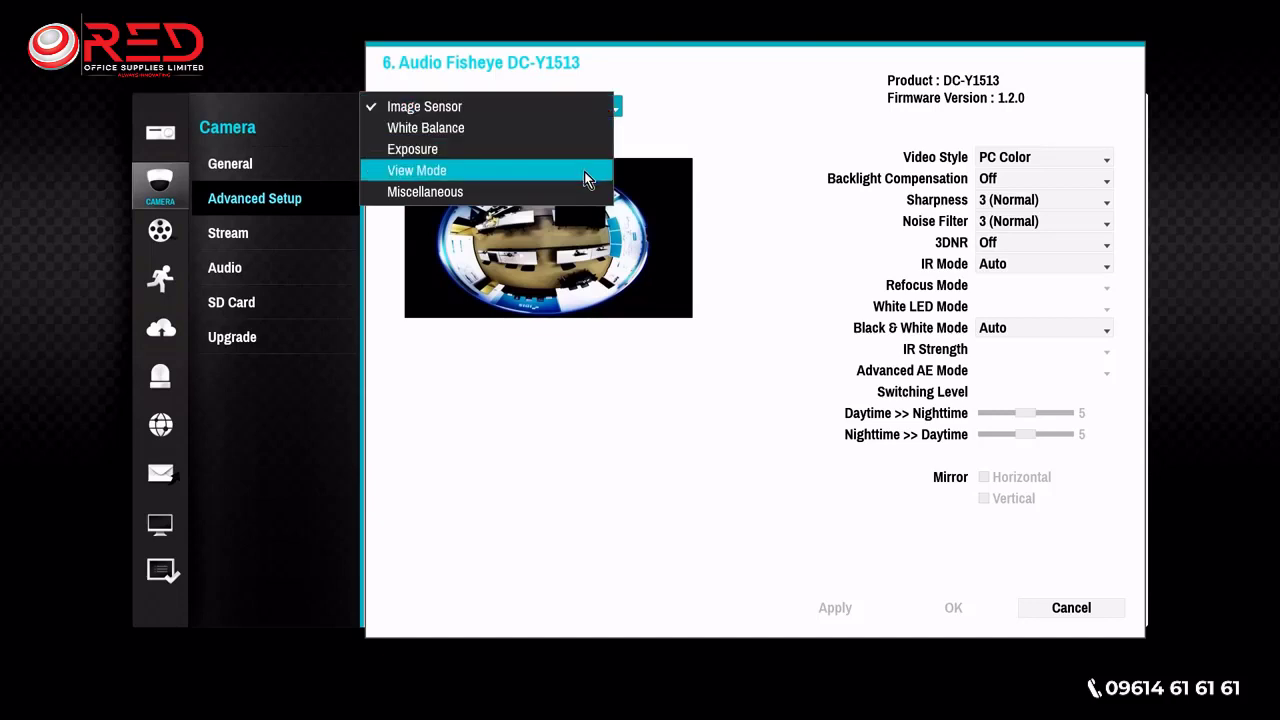
- Show the view mode settings of fisheye camera 6 and examine the mounting types without choosing another one
left_click(579, 170)
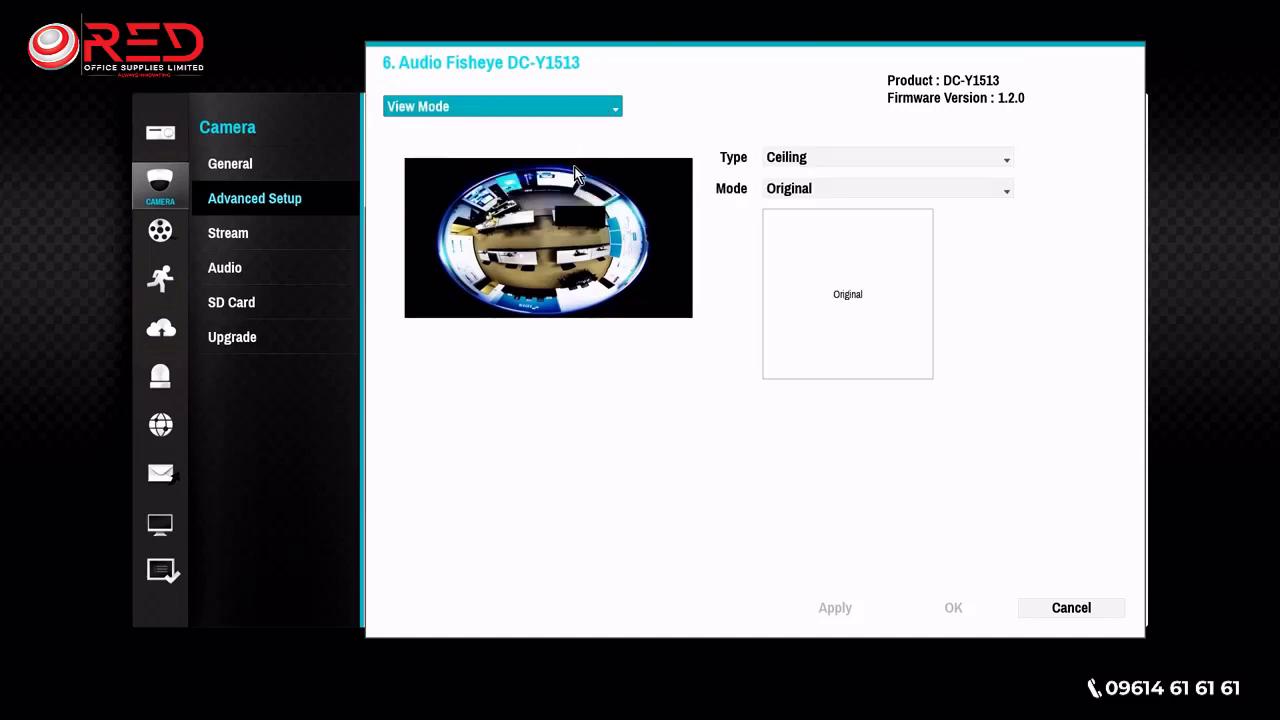
left_click(878, 158)
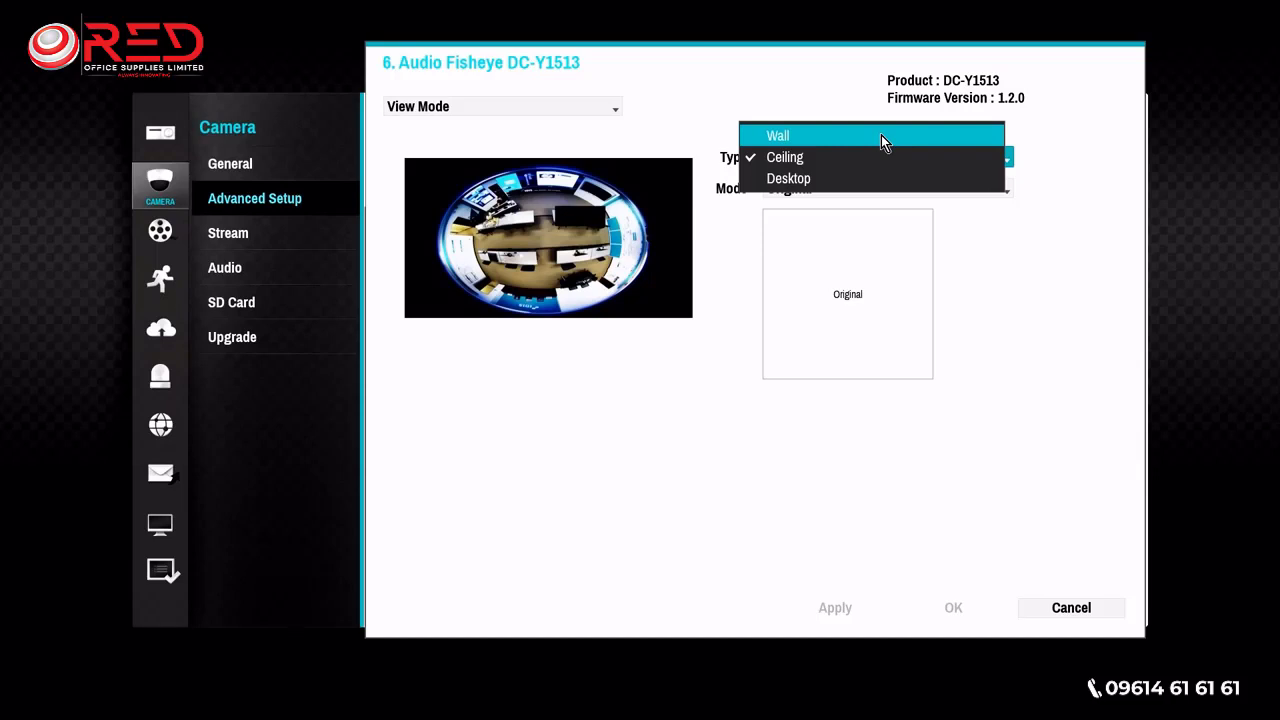
left_click(1069, 160)
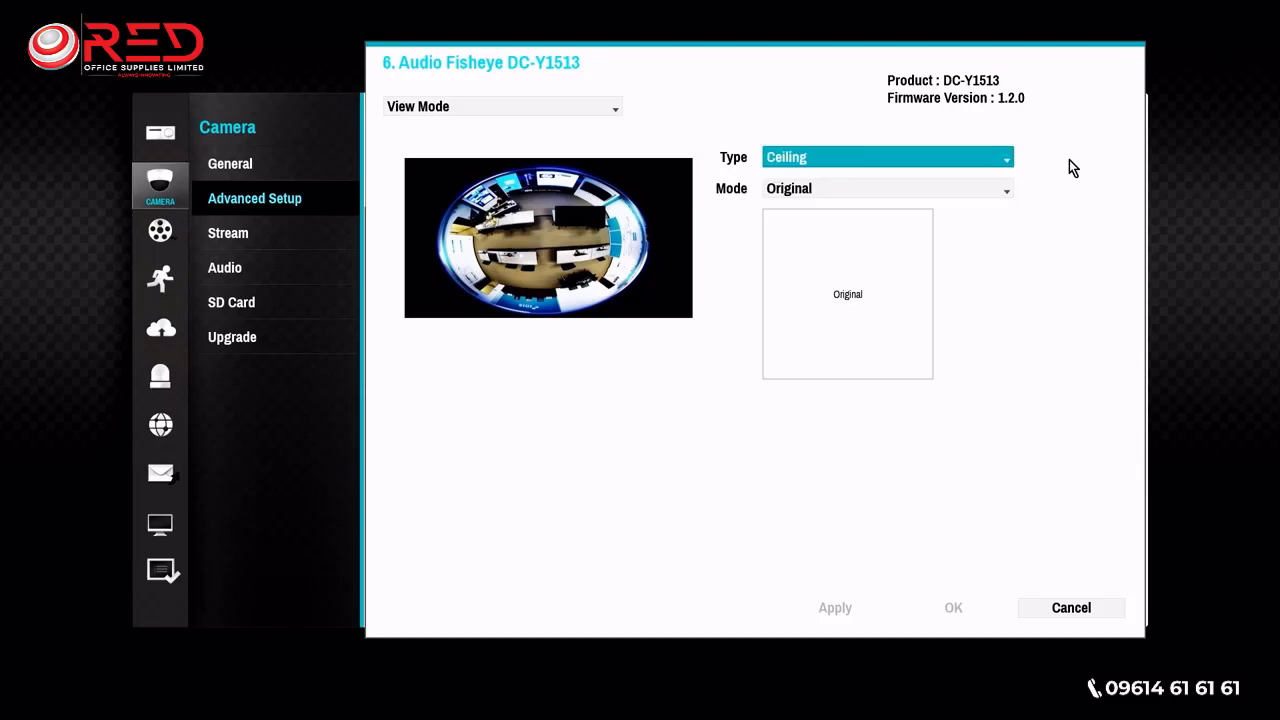
- Try the R4 layout for the fisheye camera, switch the mode to P1R2 and apply it
left_click(1010, 188)
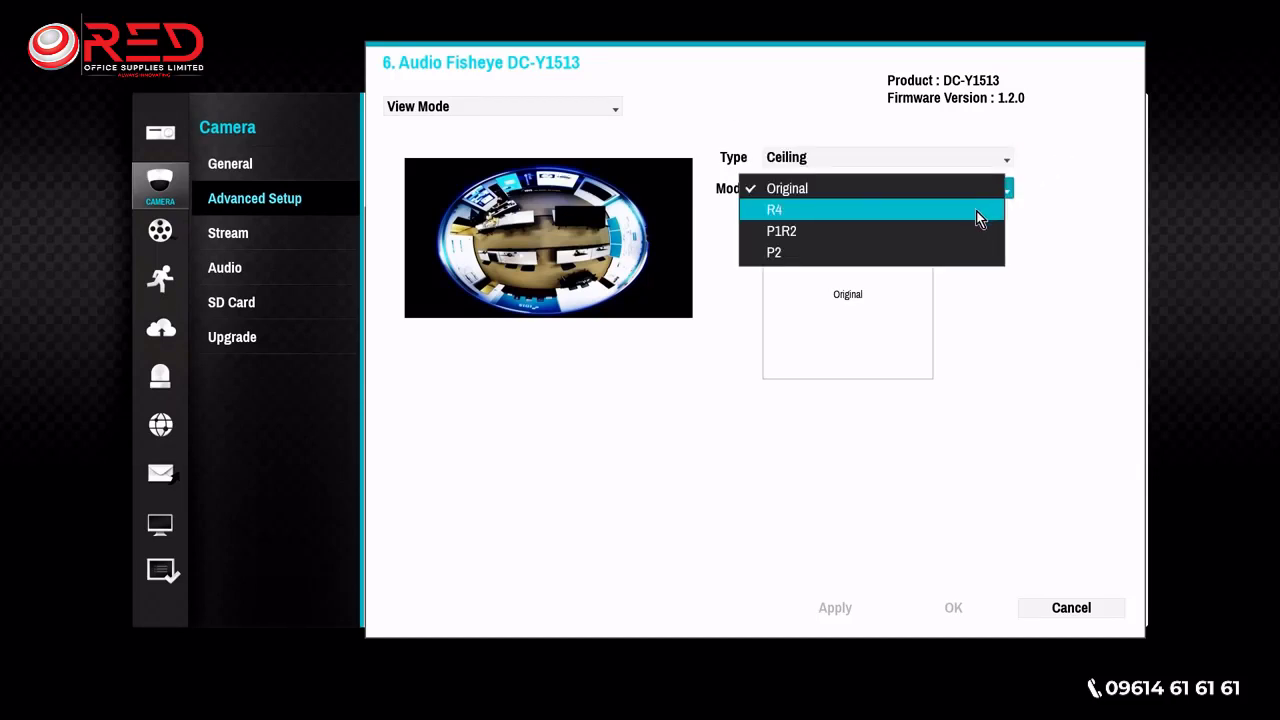
left_click(976, 211)
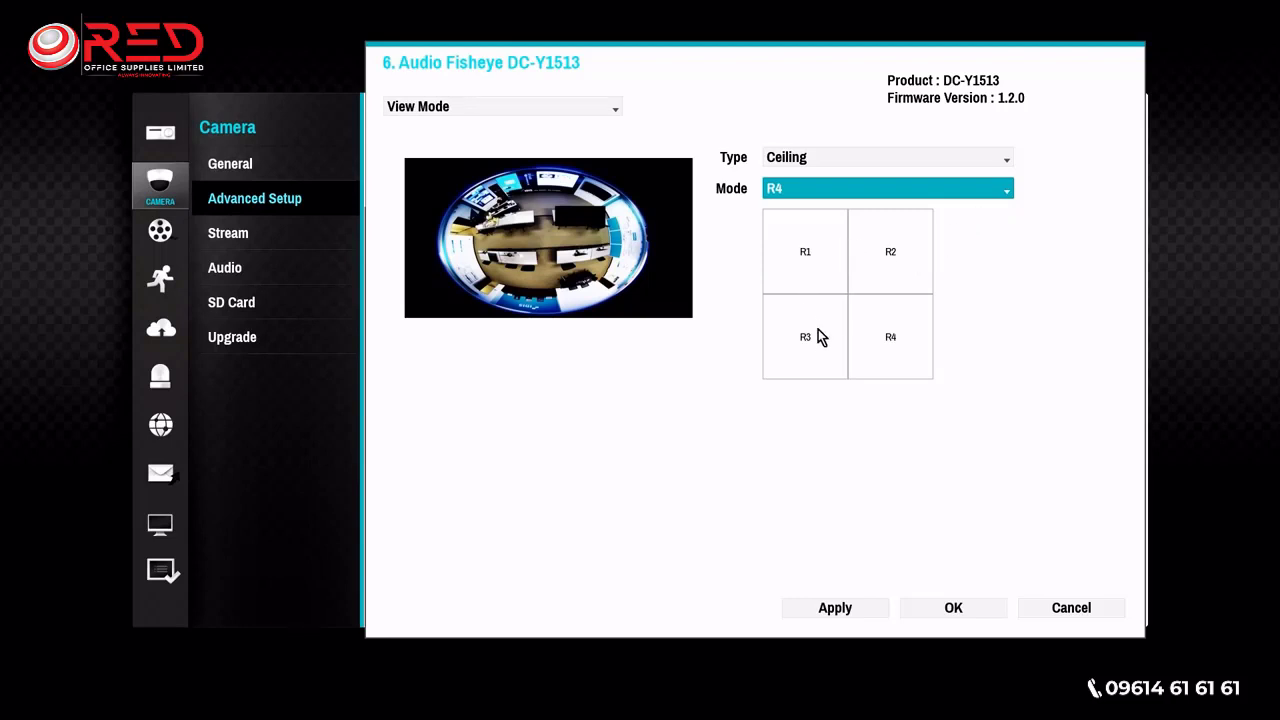
left_click(1006, 190)
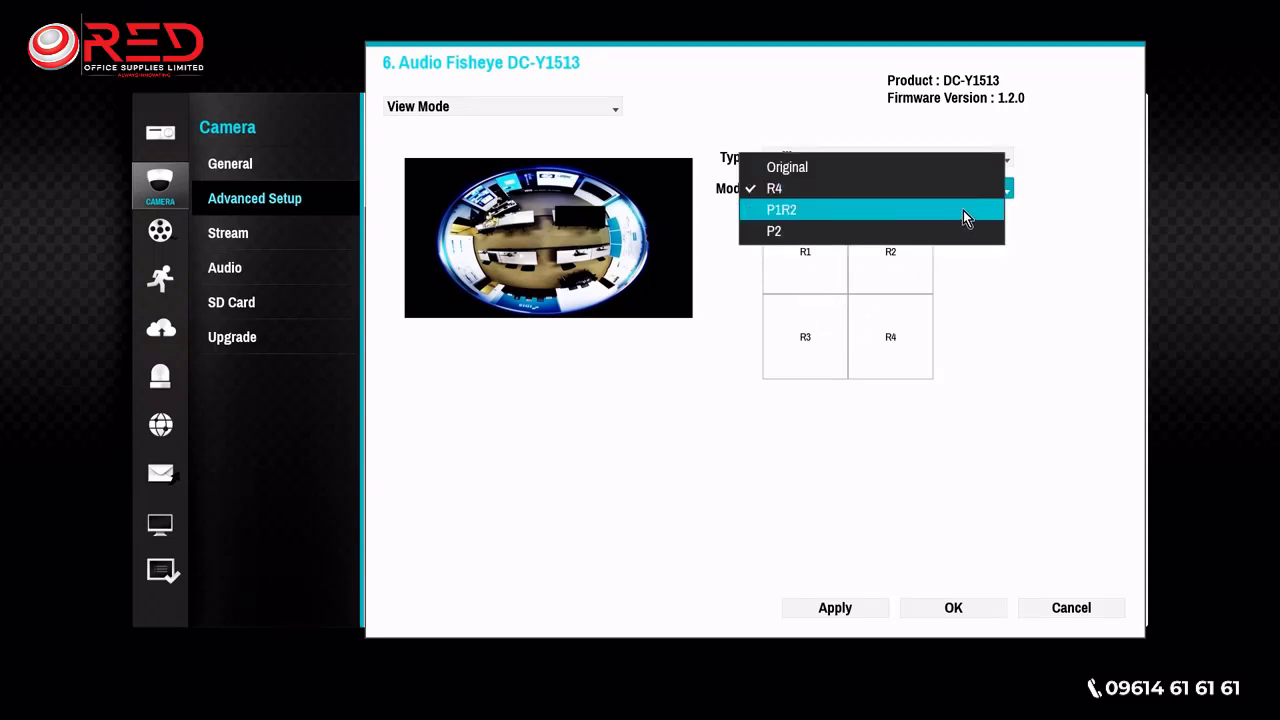
left_click(963, 210)
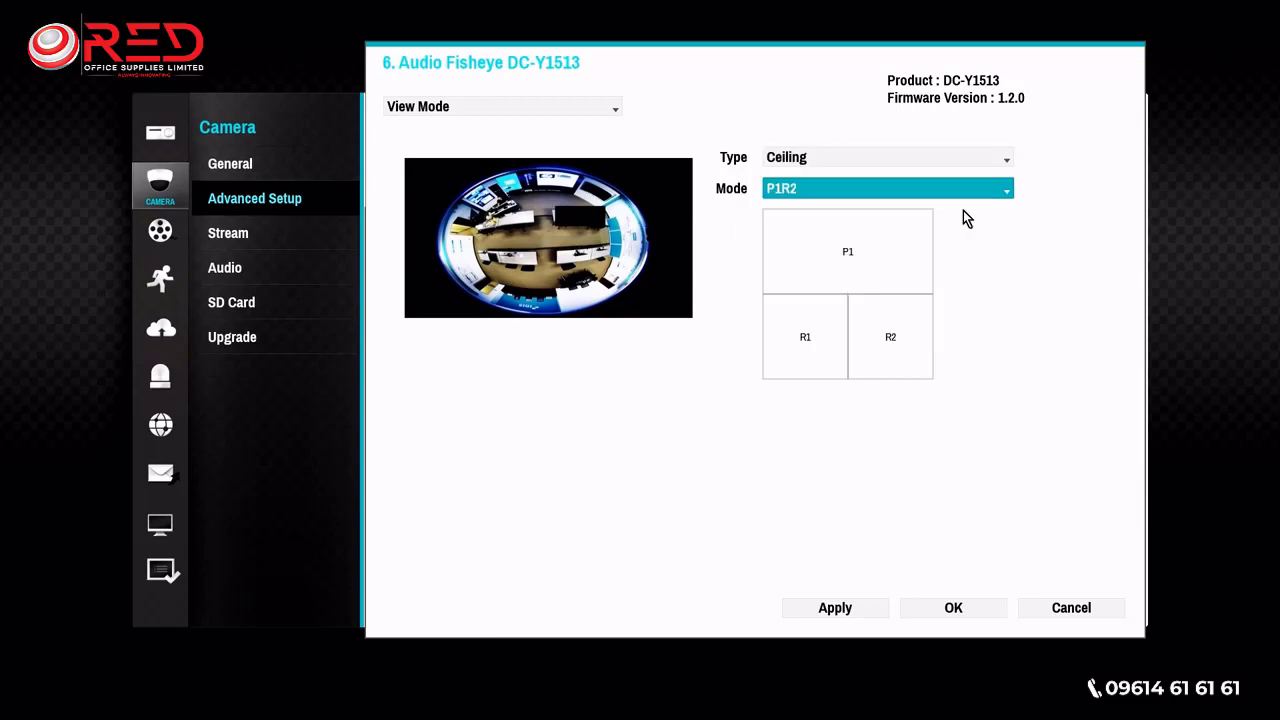
left_click(853, 610)
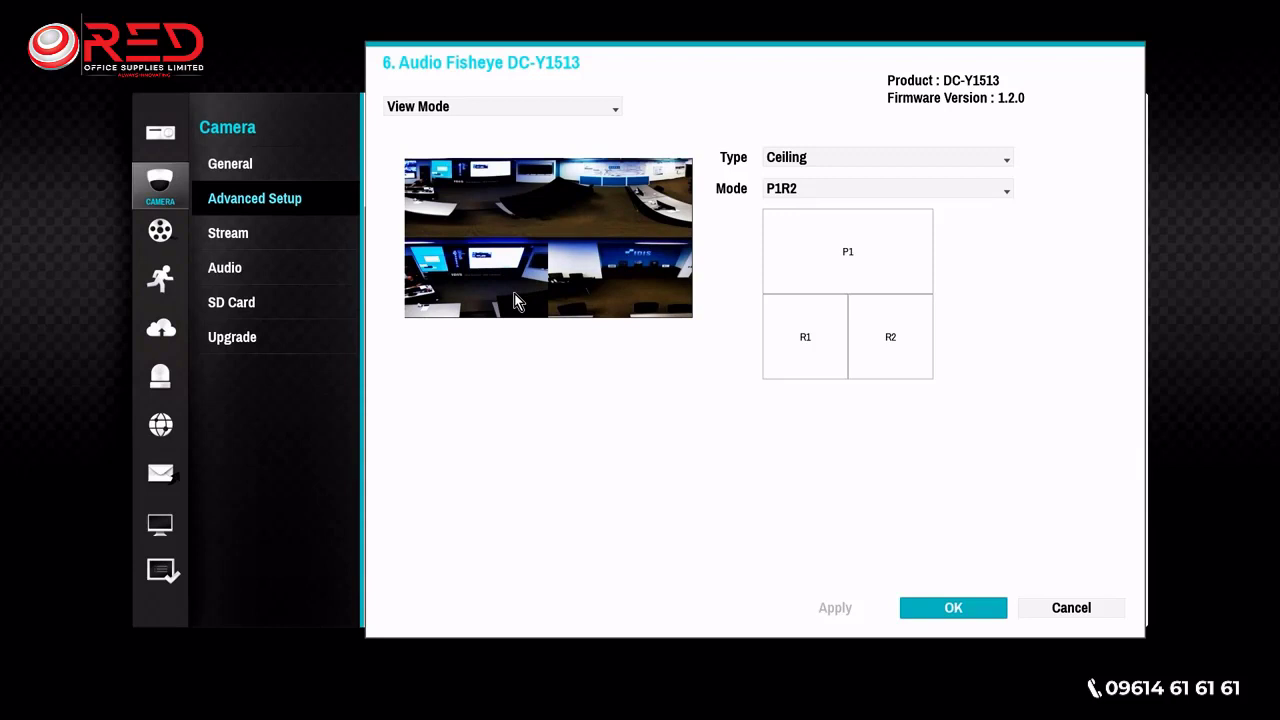
- Apply the R4 mode to the fisheye camera, and restore and apply the Original mode
left_click(865, 189)
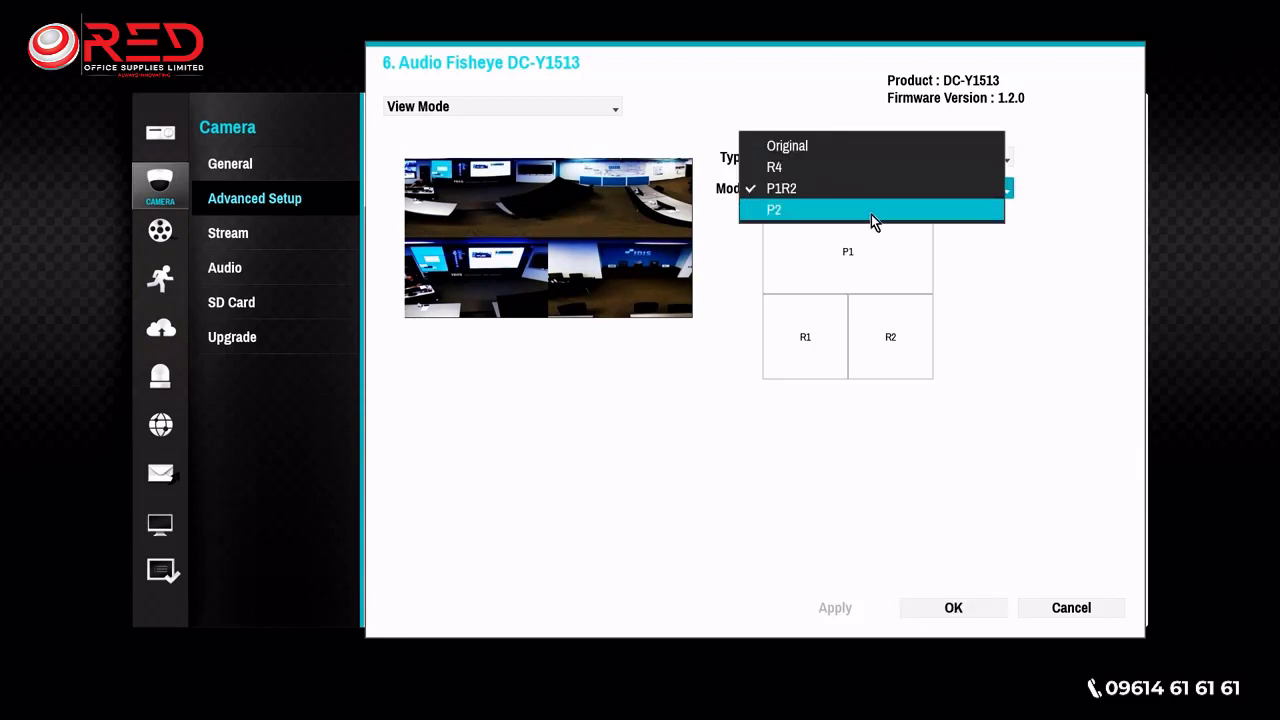
left_click(874, 167)
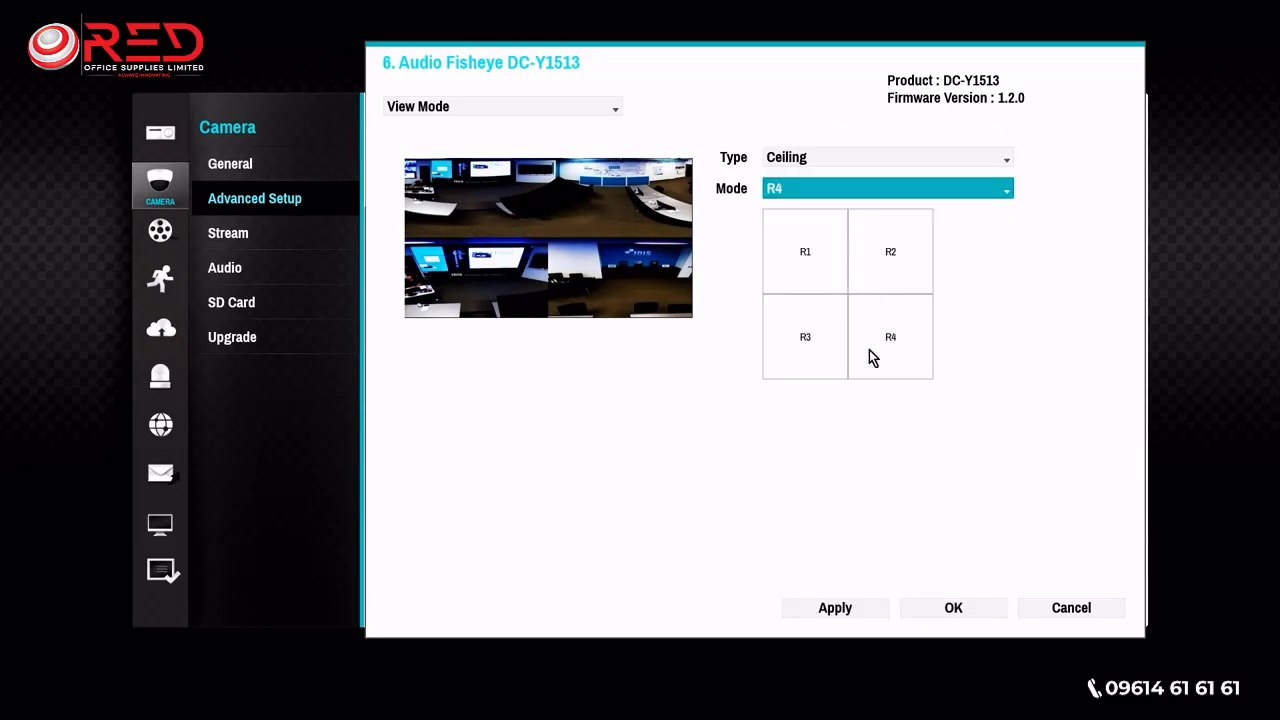
left_click(859, 607)
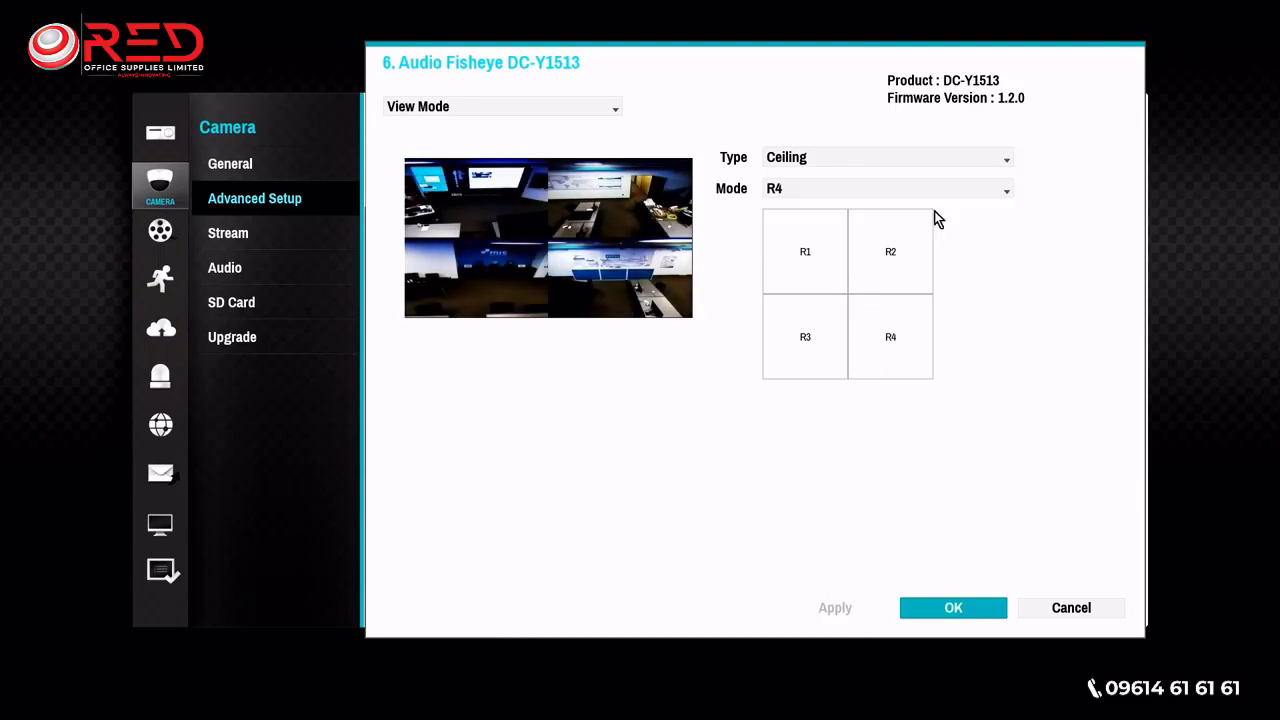
left_click(975, 189)
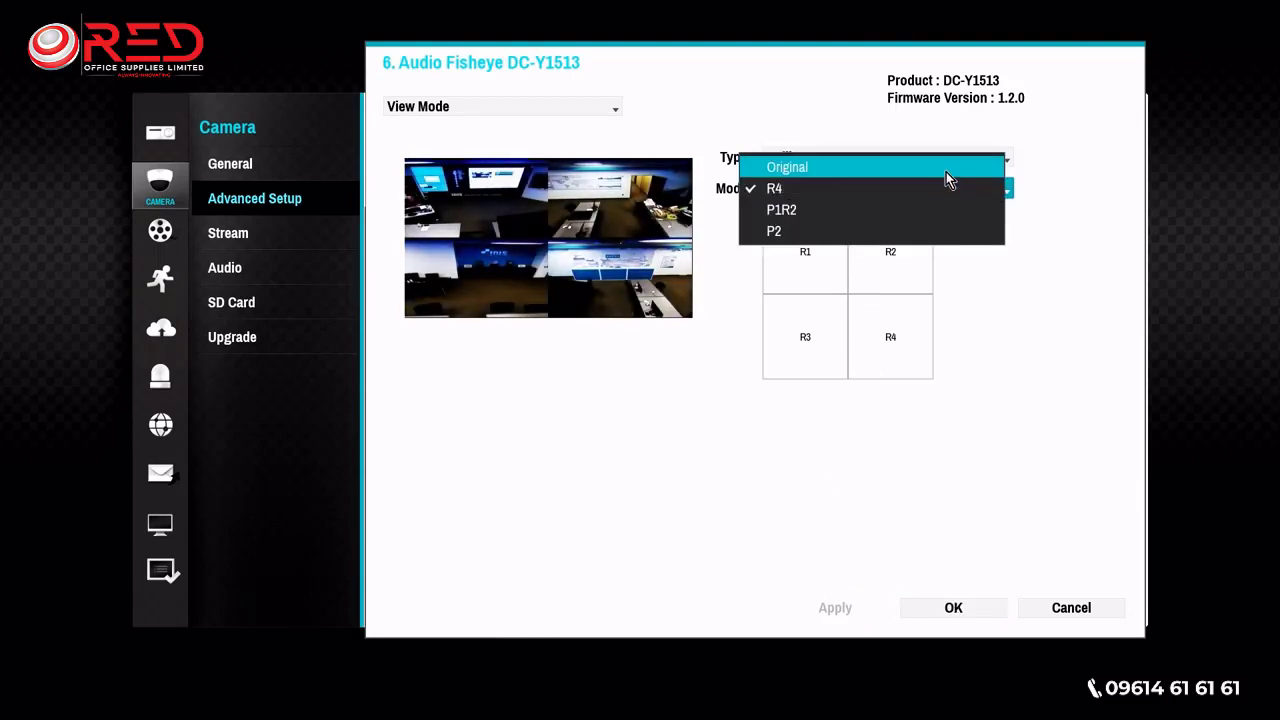
left_click(946, 172)
left_click(850, 608)
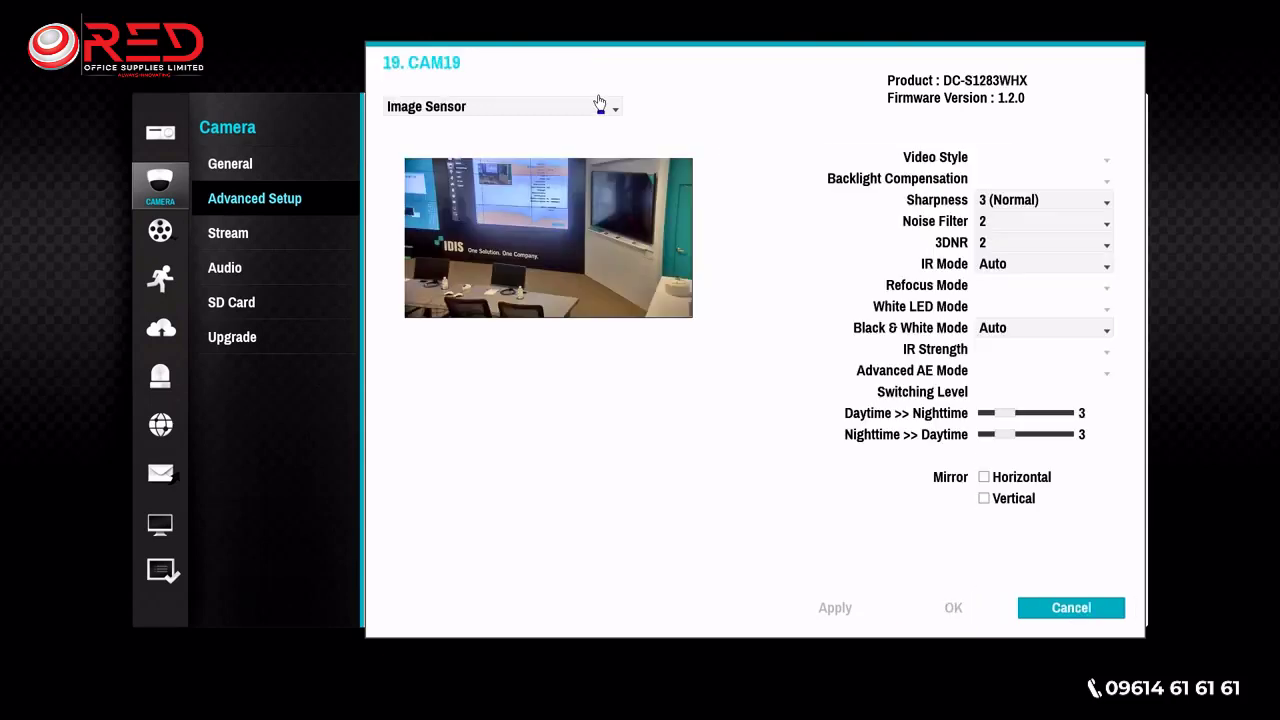
- Show the miscellaneous settings for camera 19 and examine the Image Stabilizer options without choosing another one
left_click(597, 106)
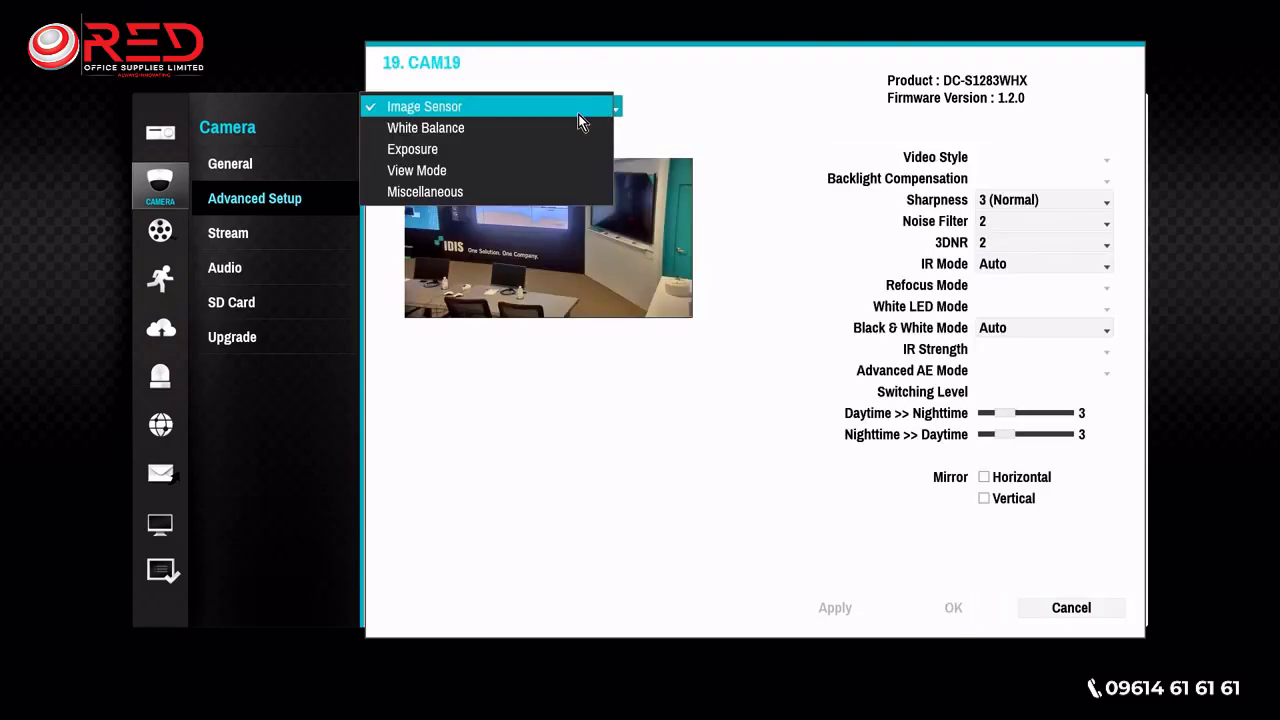
left_click(544, 191)
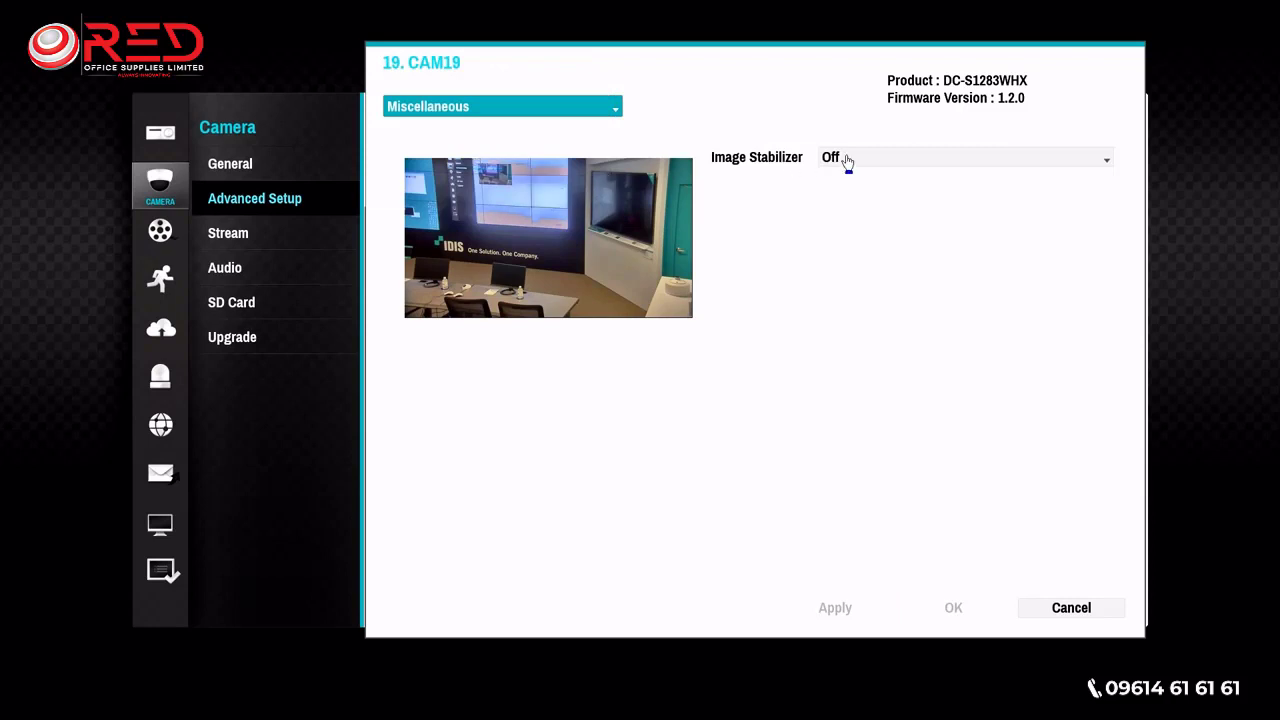
left_click(940, 158)
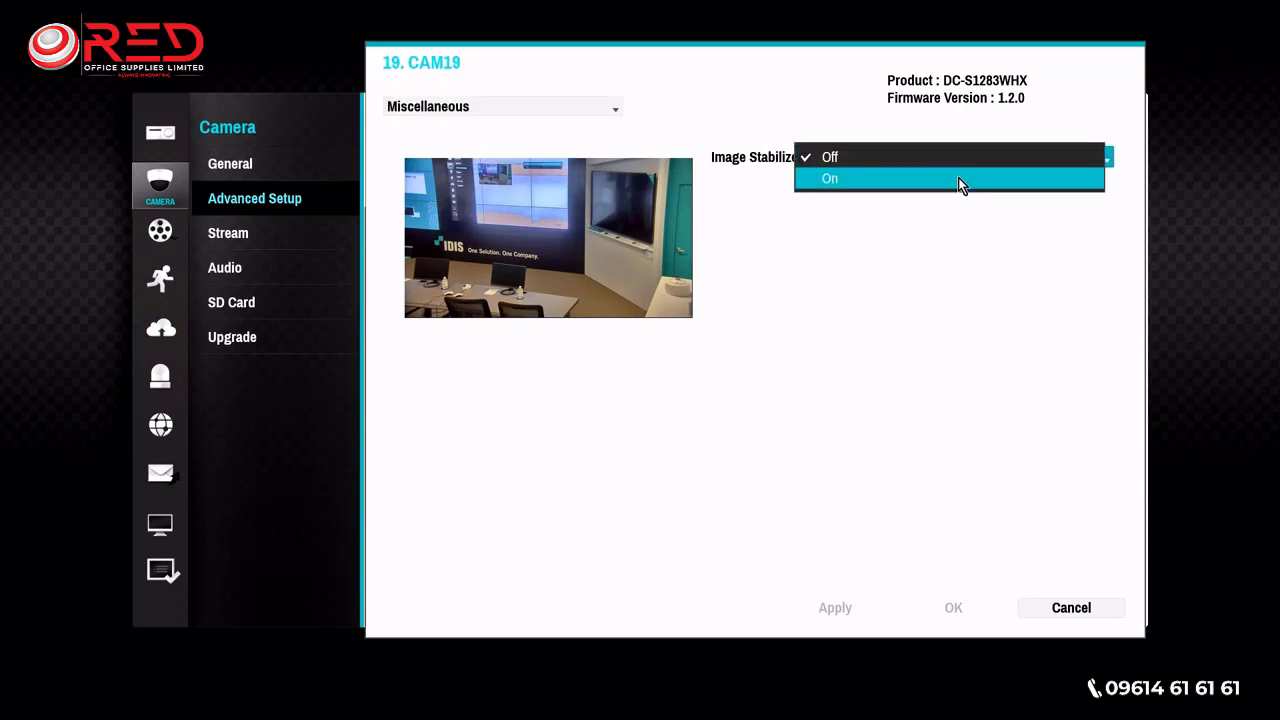
left_click(1006, 398)
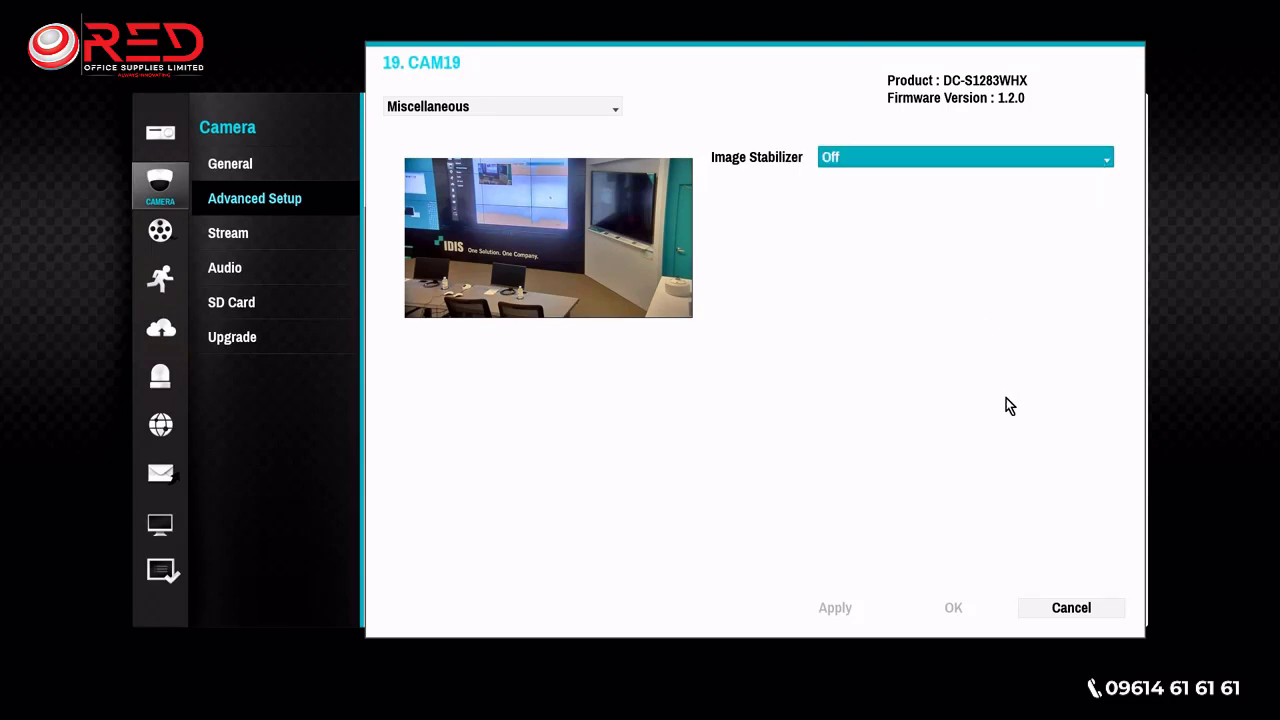